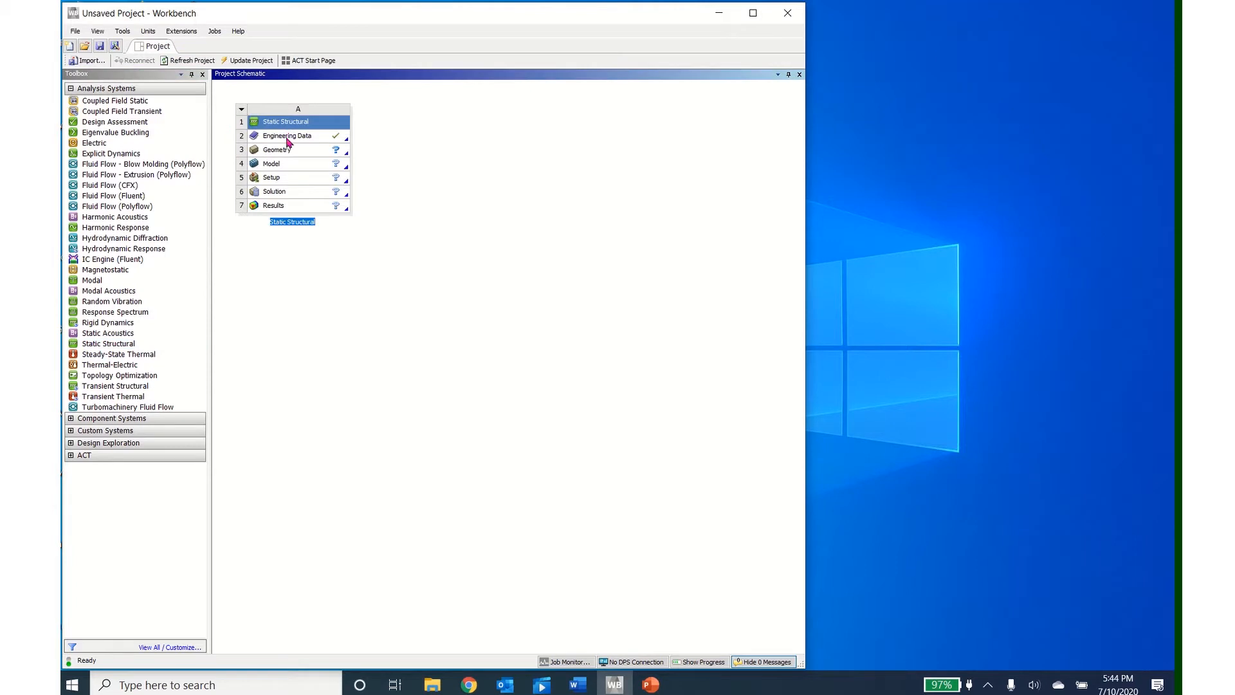
# Step: Open the Static Structural system's geometry in SpaceClaim and place a new sketch plane on the XY plane
pyautogui.doubleClick(292, 155)
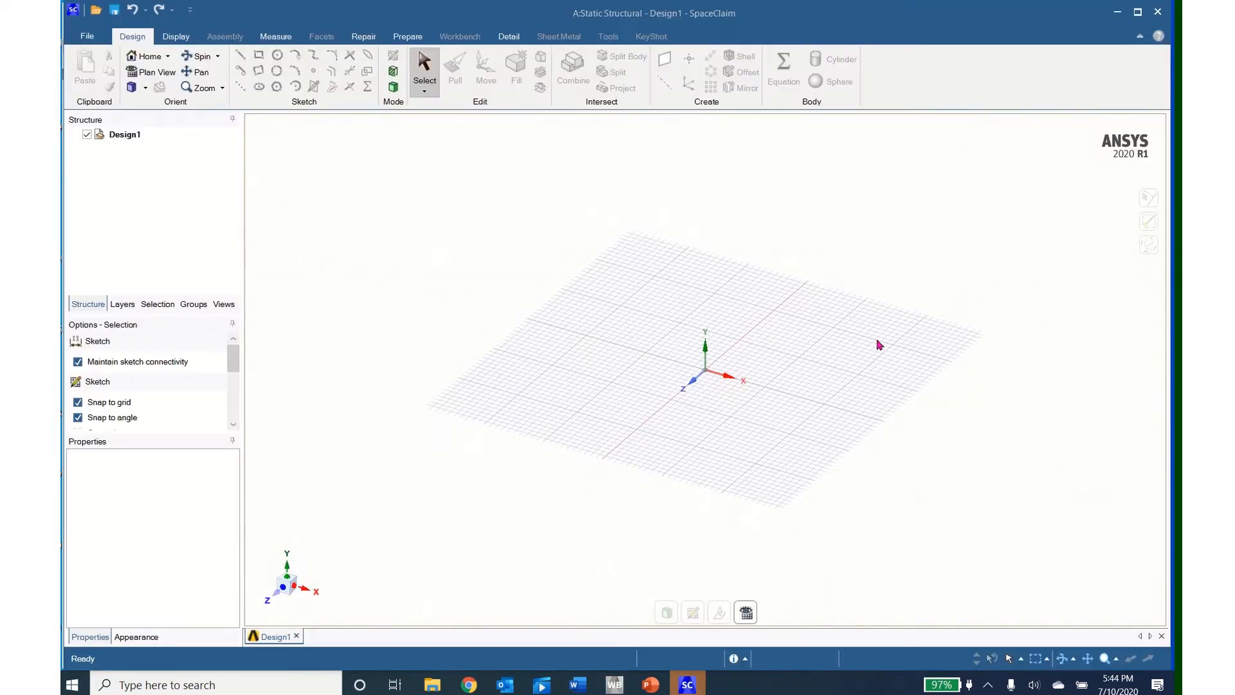
pyautogui.rightClick(687, 435)
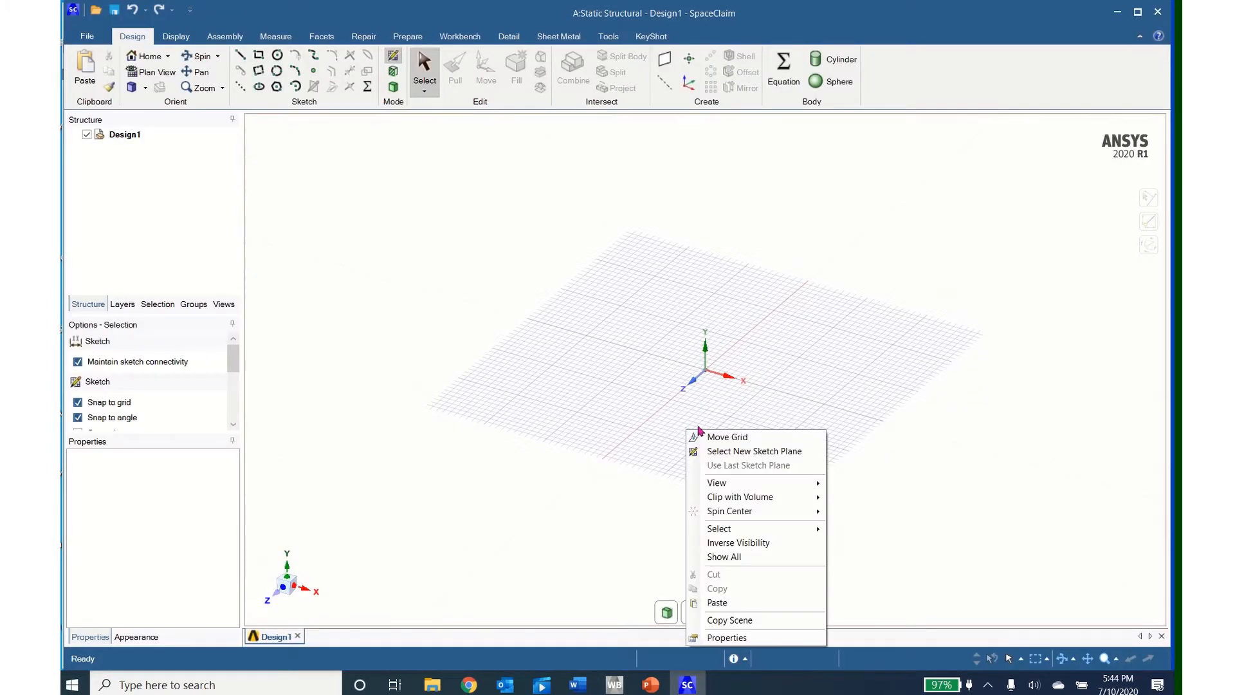
pyautogui.click(731, 458)
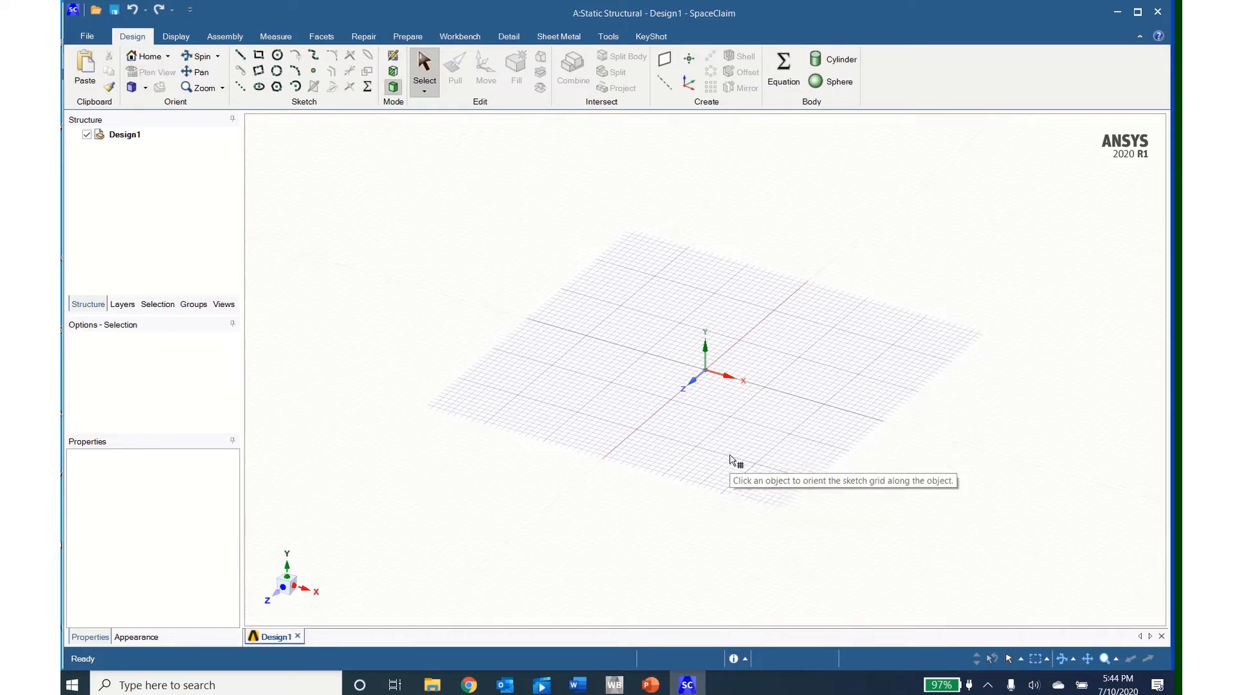
pyautogui.click(753, 365)
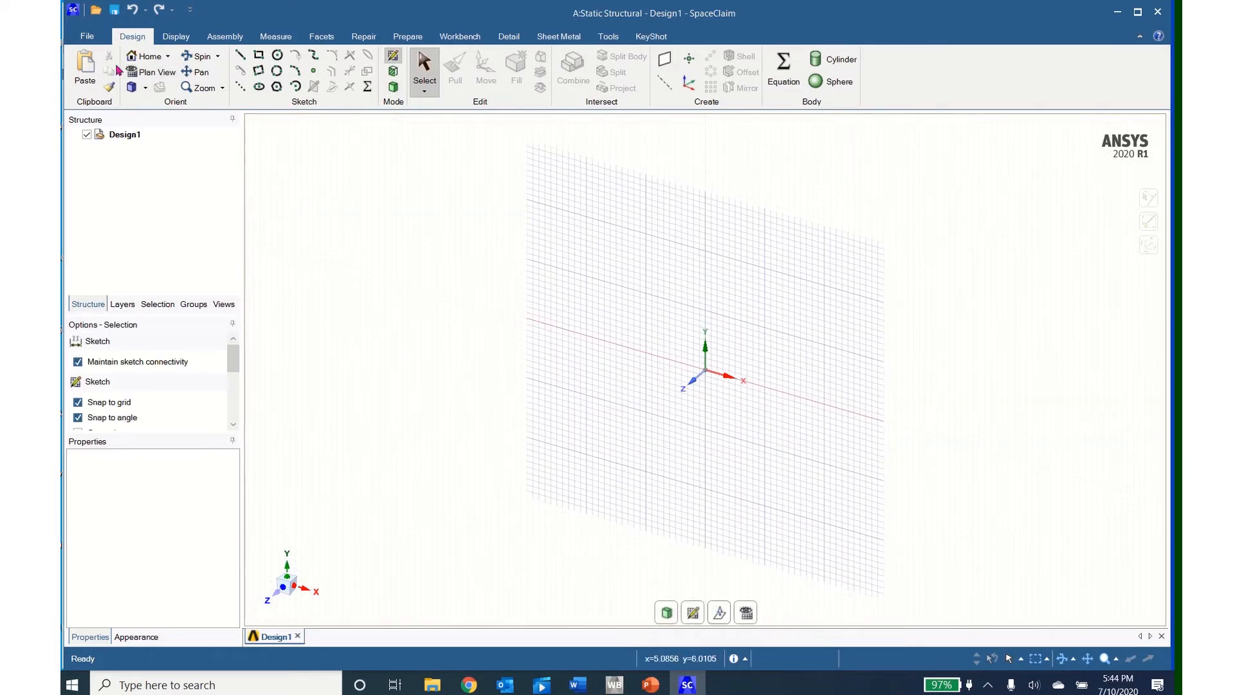
pyautogui.click(149, 72)
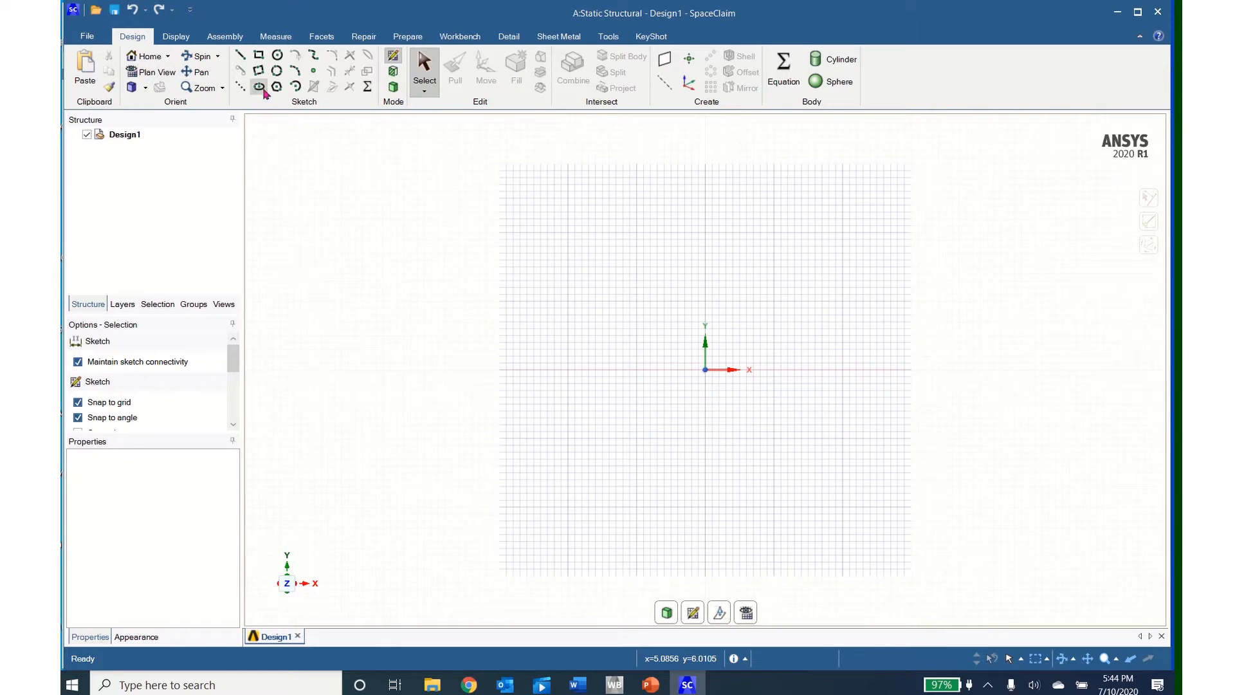
# Step: Sketch a circle centred on the origin with a diameter of 50 mm
pyautogui.click(277, 55)
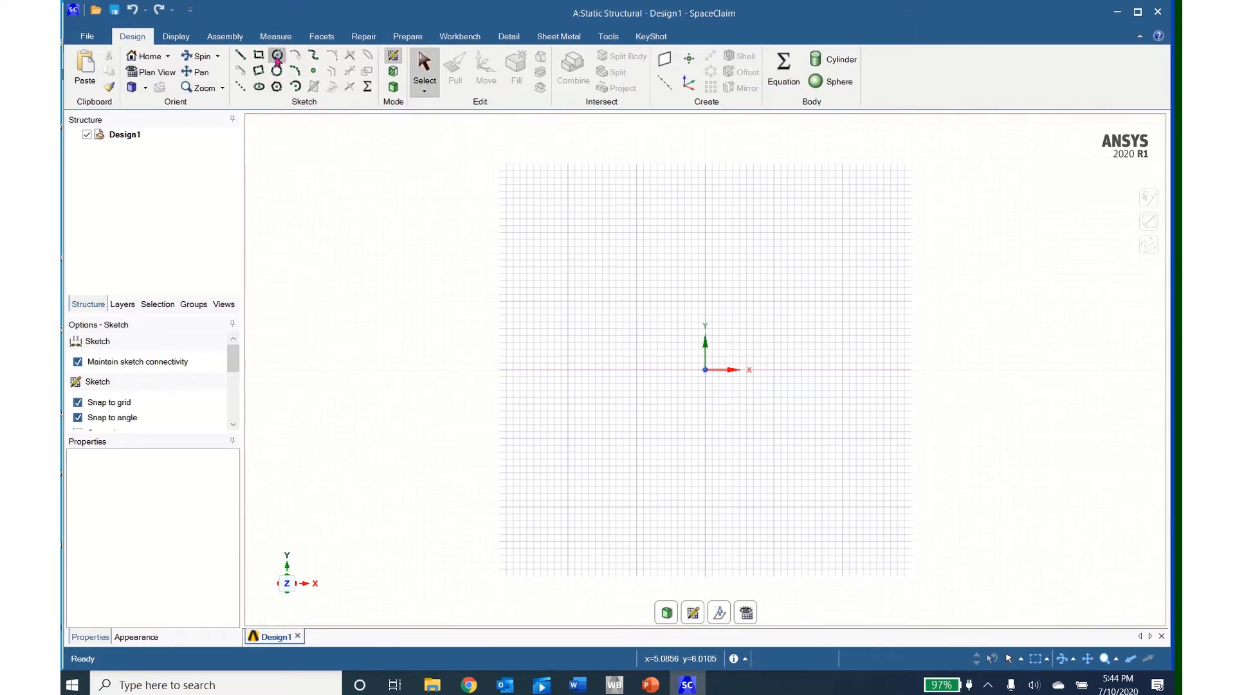
pyautogui.click(706, 370)
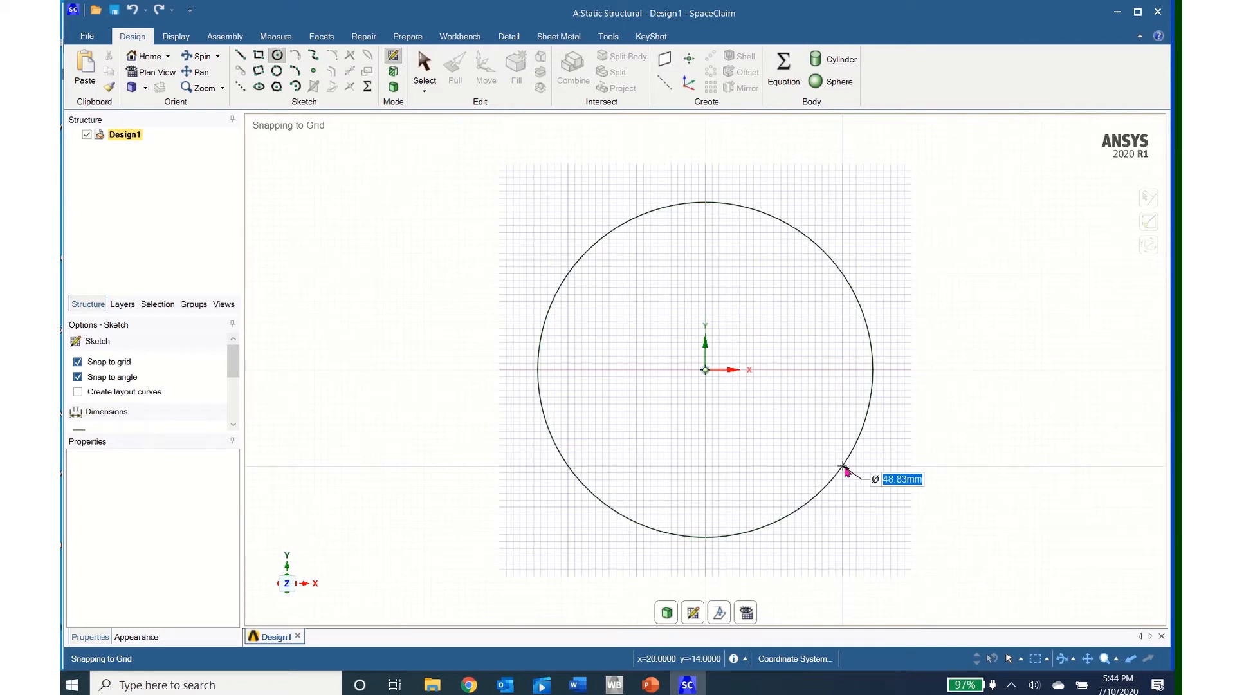
pyautogui.write('50')
pyautogui.press('Return')
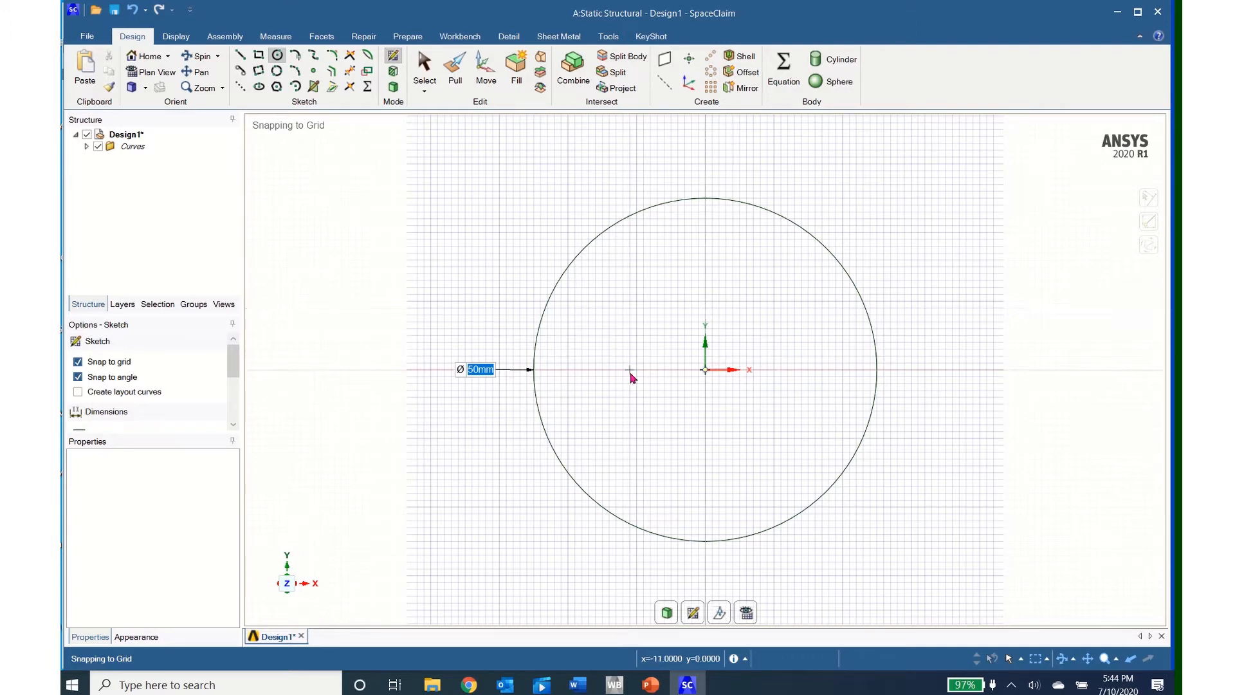
# Step: Sketch a 5 mm diameter circle on the negative X axis, 10 mm from the origin
pyautogui.click(637, 370)
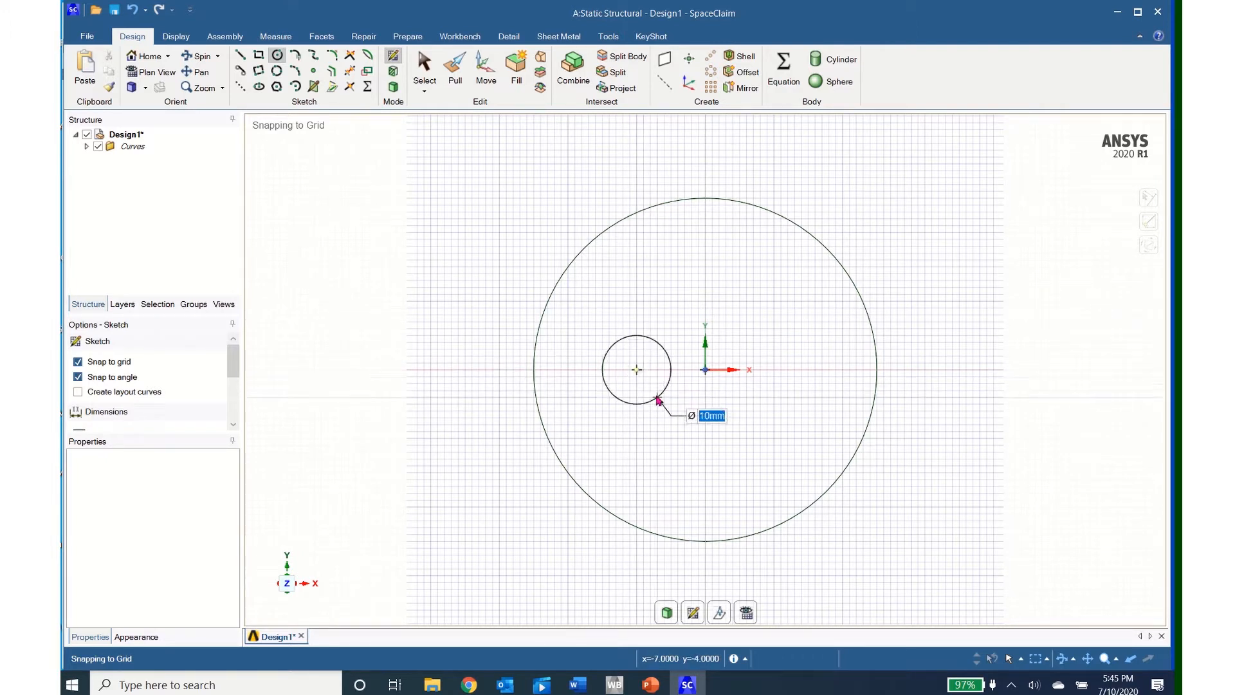
pyautogui.write('5')
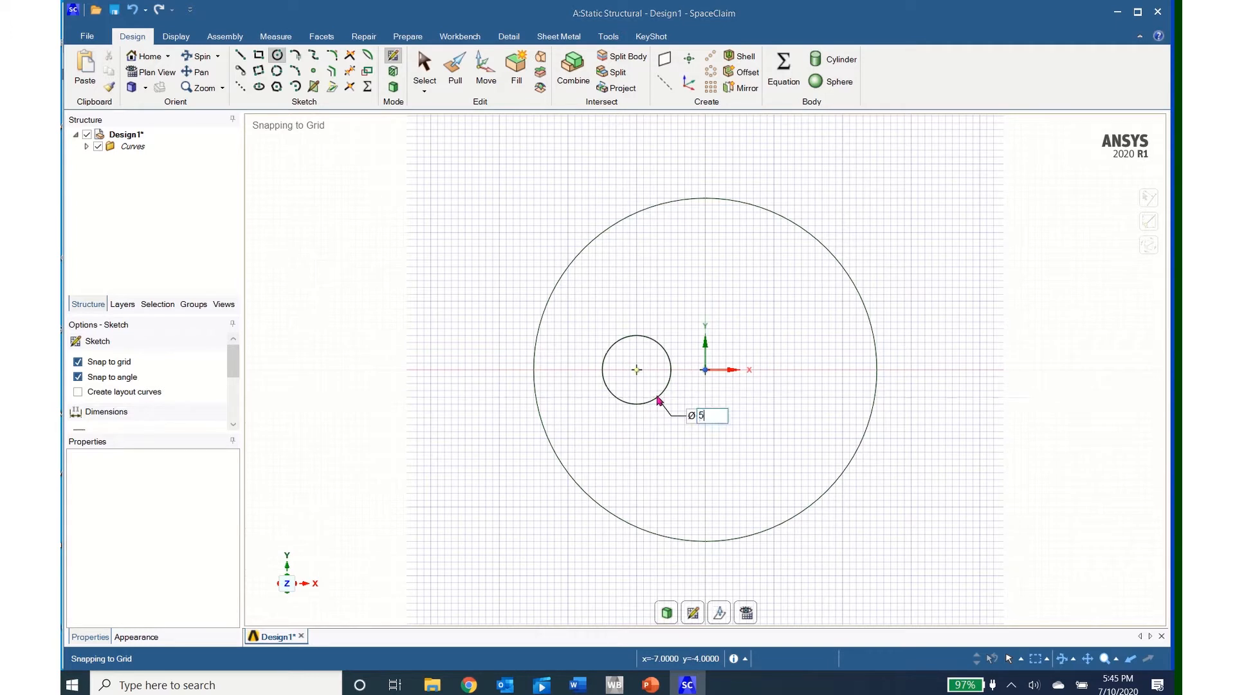
pyautogui.press('Return')
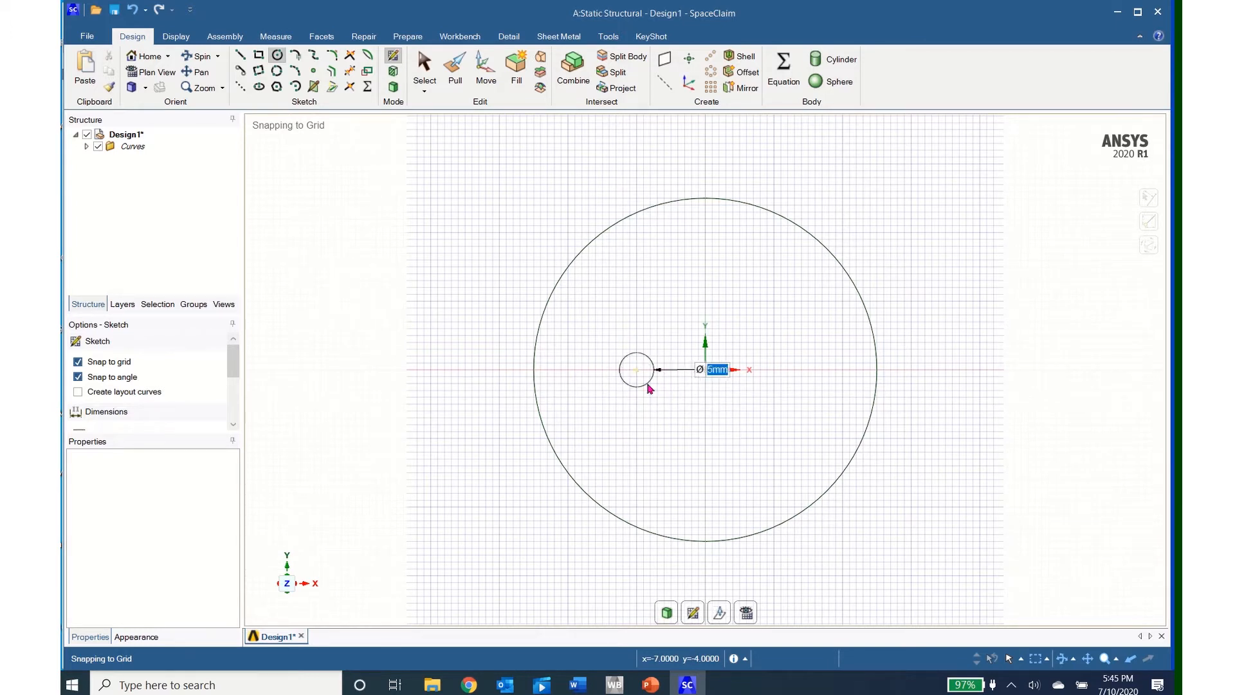
# Step: Add three more 5 mm diameter circles, each 10 mm from the origin on the negative Y, positive X and positive Y axes
pyautogui.click(705, 439)
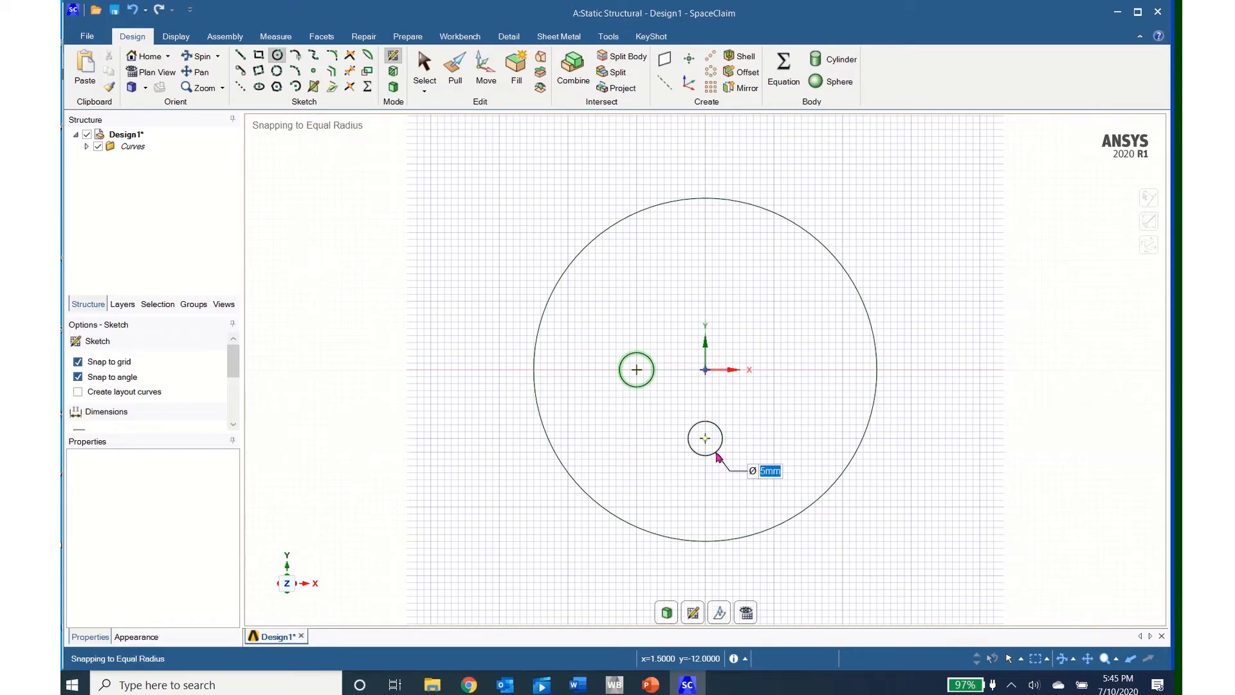
pyautogui.click(720, 456)
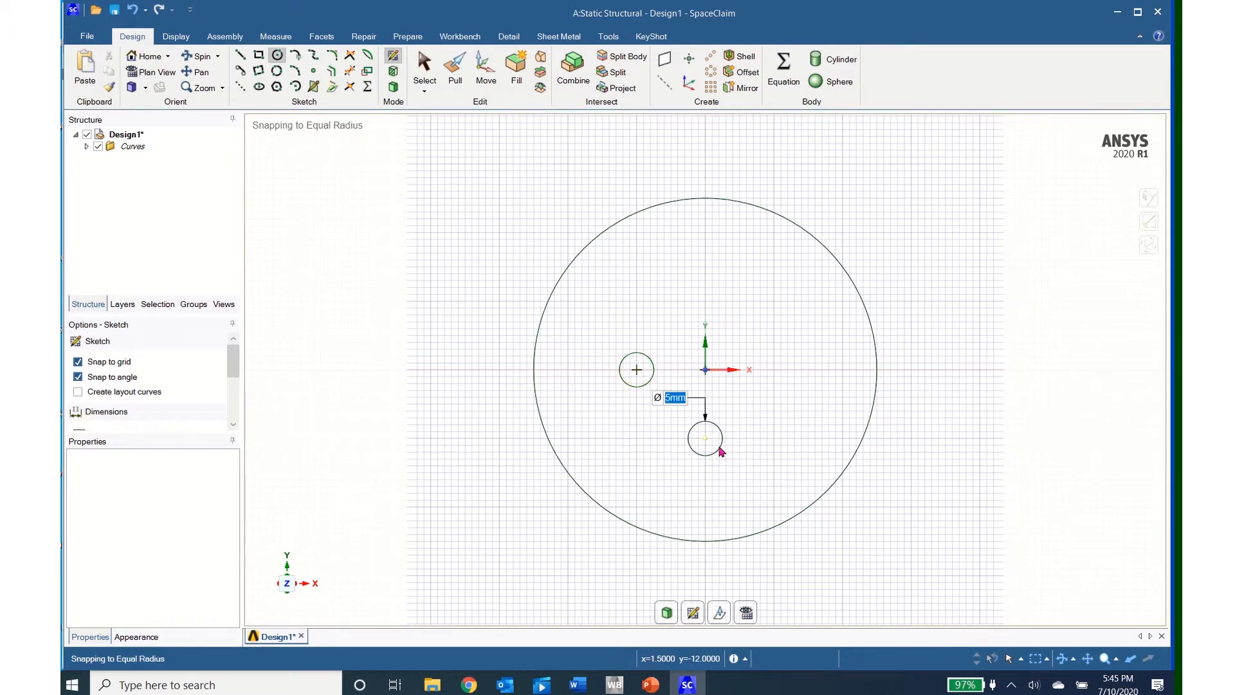
pyautogui.click(773, 371)
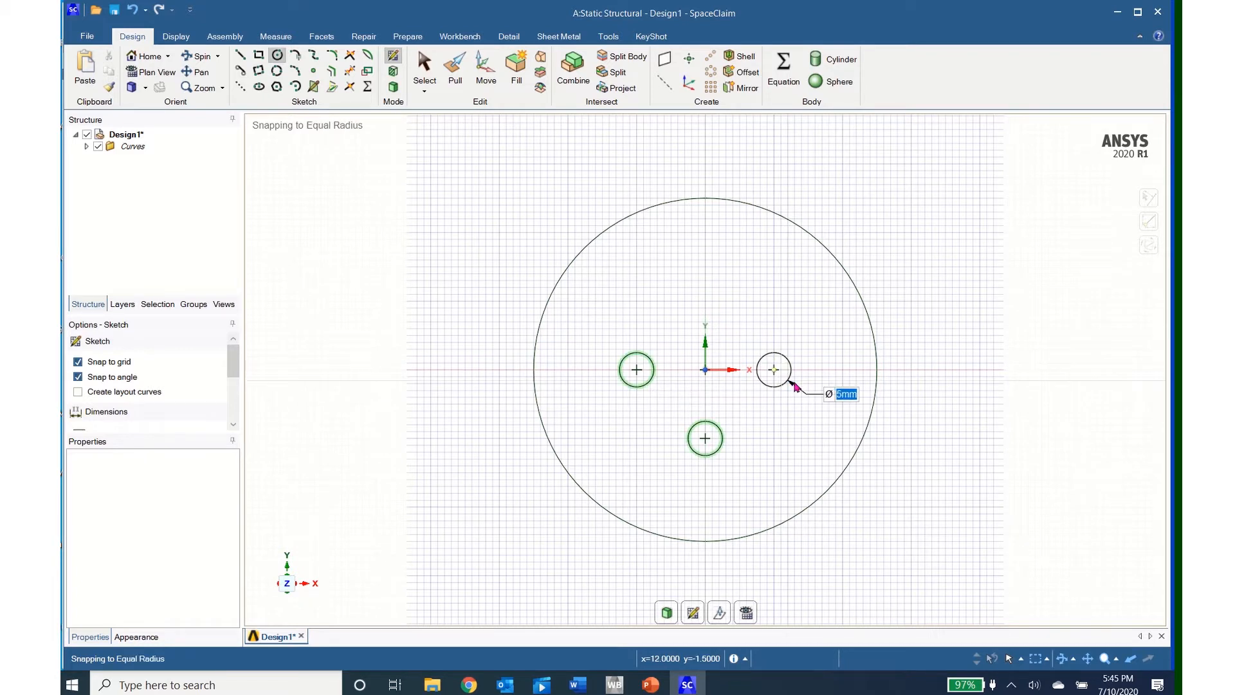
pyautogui.click(795, 386)
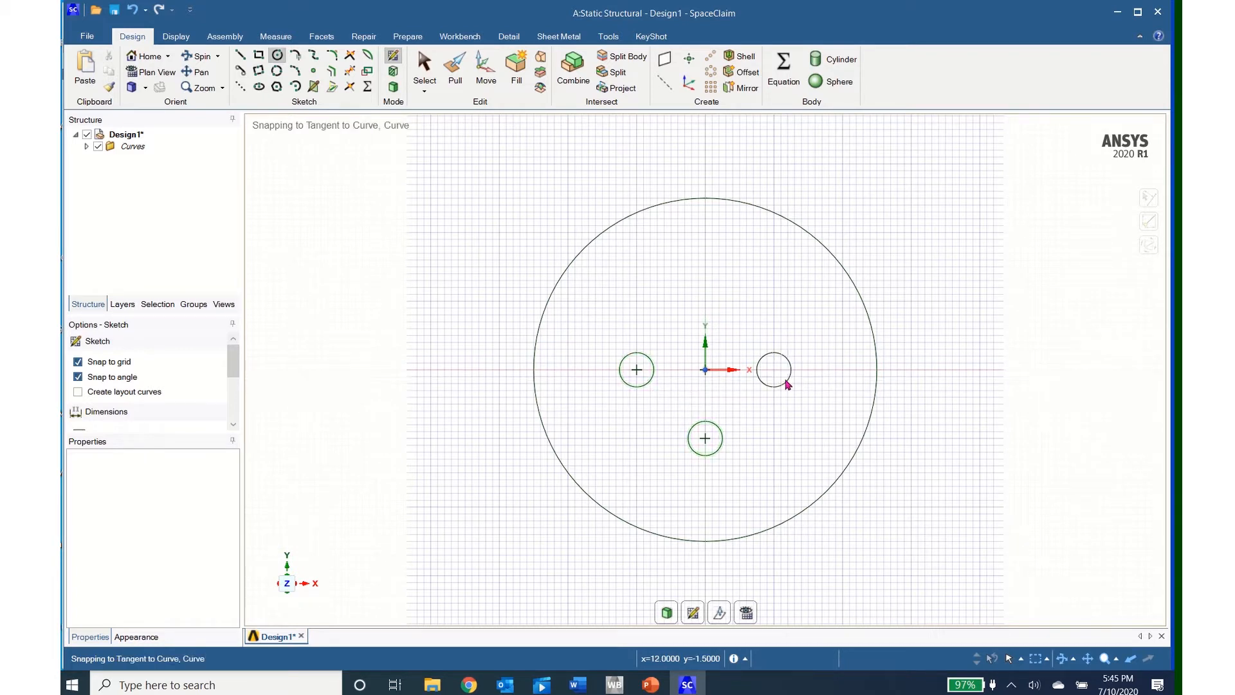
pyautogui.click(709, 304)
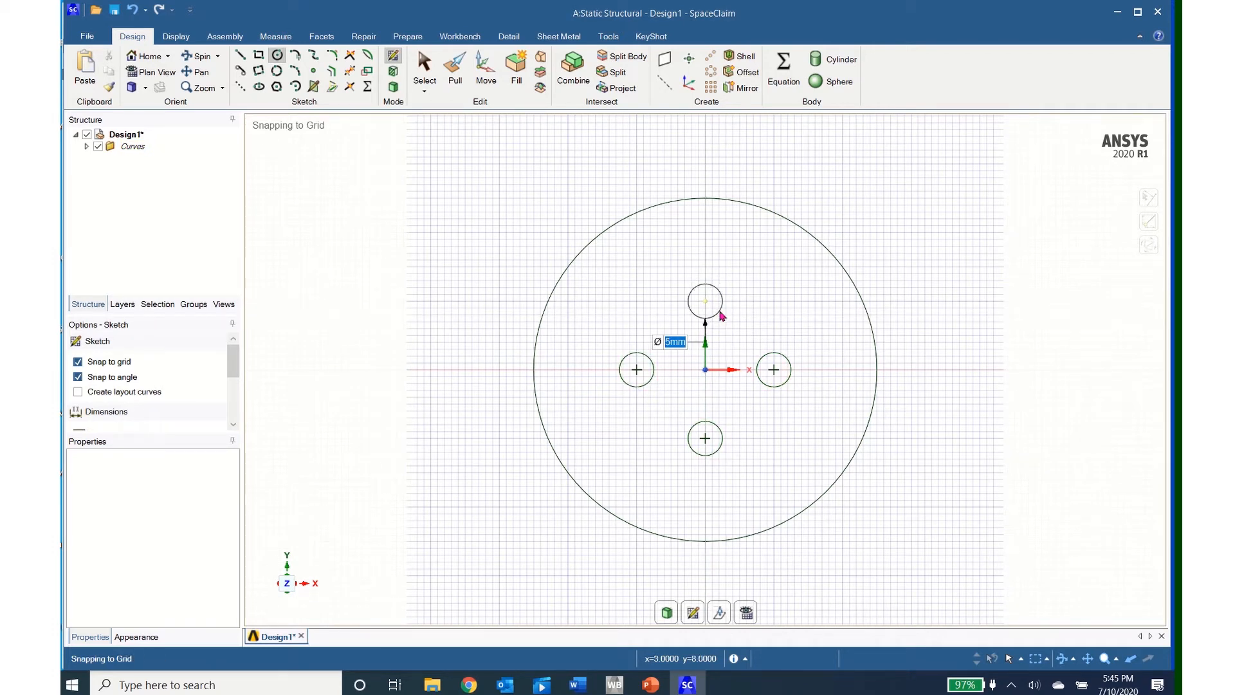
pyautogui.click(721, 314)
# Step: Turn the sketch into a 3D body and pull the disc face around the four holes to a thickness of 3 mm
pyautogui.moveTo(481, 459); pyautogui.dragTo(412, 465, button='middle')
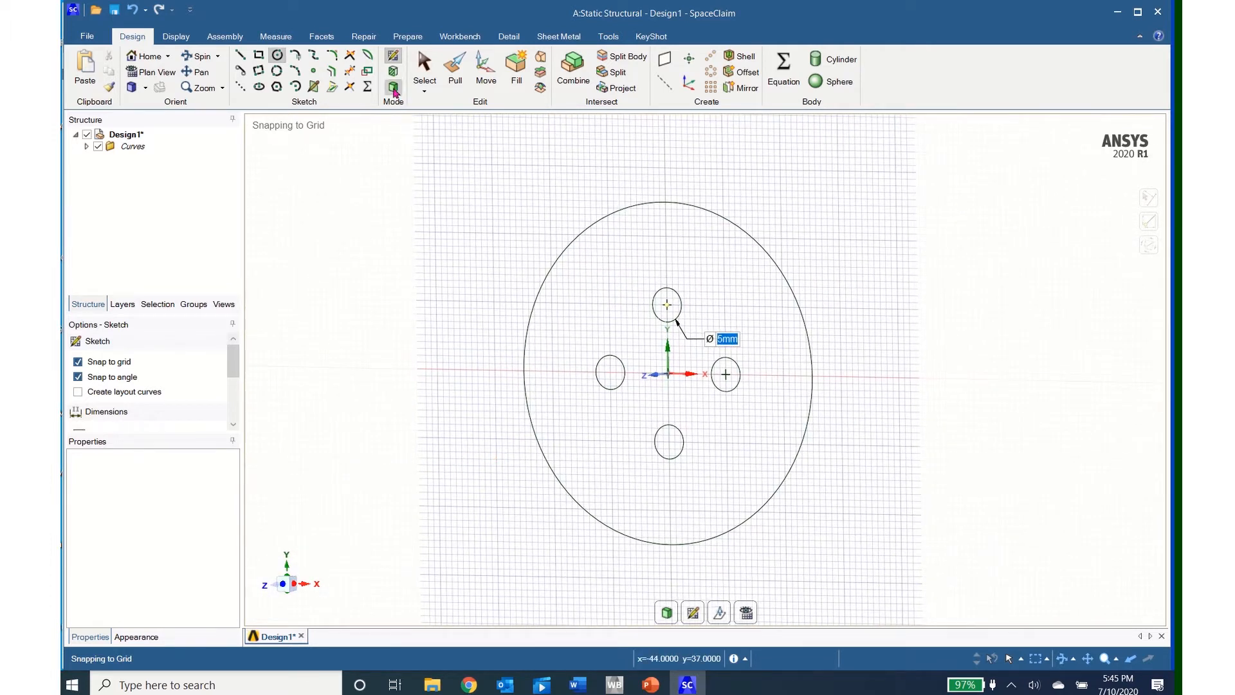
pyautogui.click(394, 87)
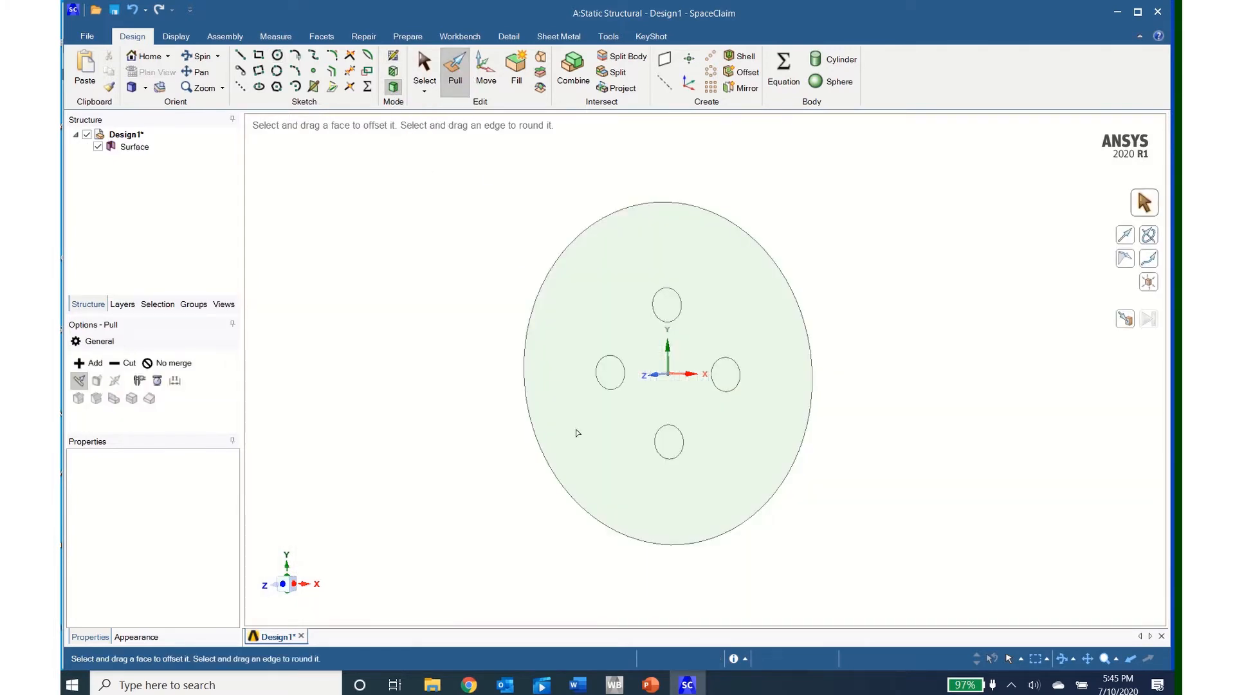
pyautogui.click(629, 502)
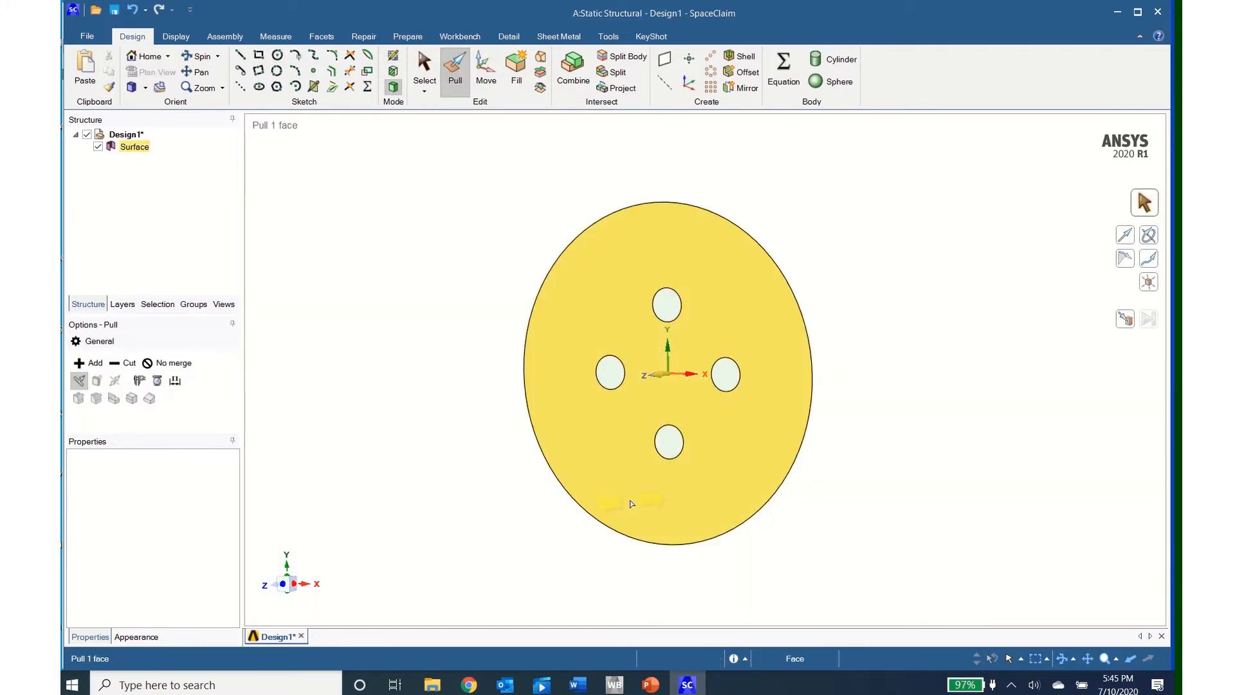
pyautogui.moveTo(631, 499); pyautogui.dragTo(696, 488)
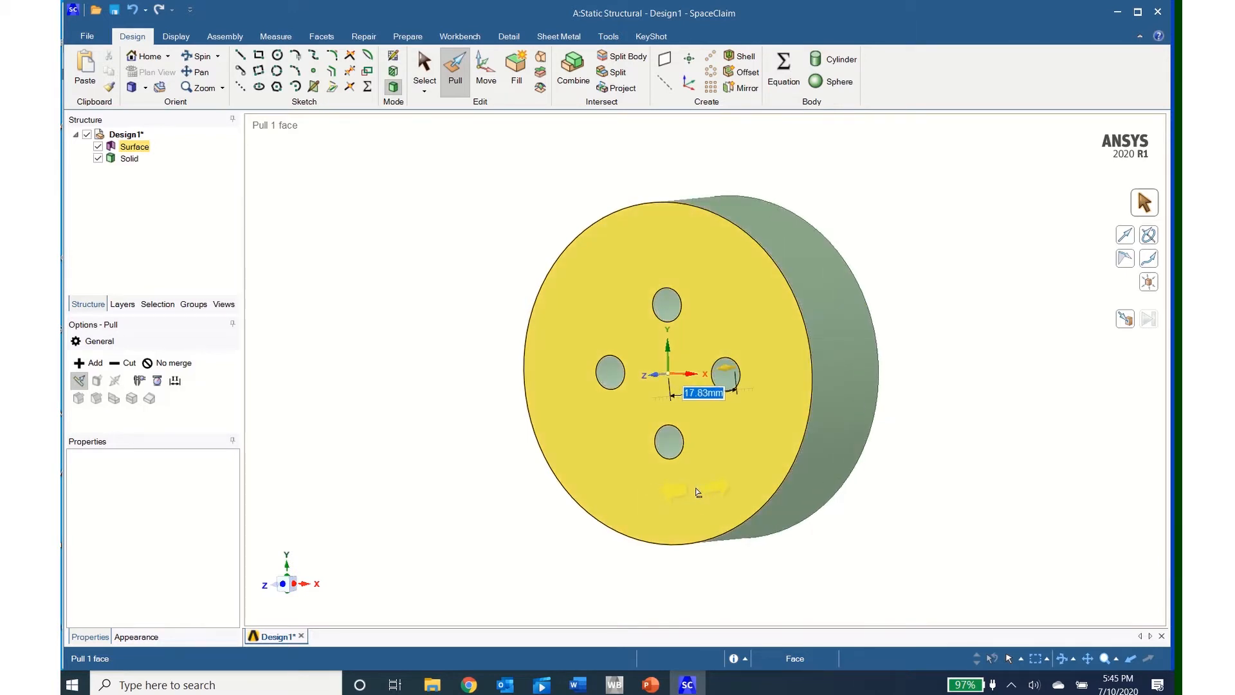
pyautogui.write('3')
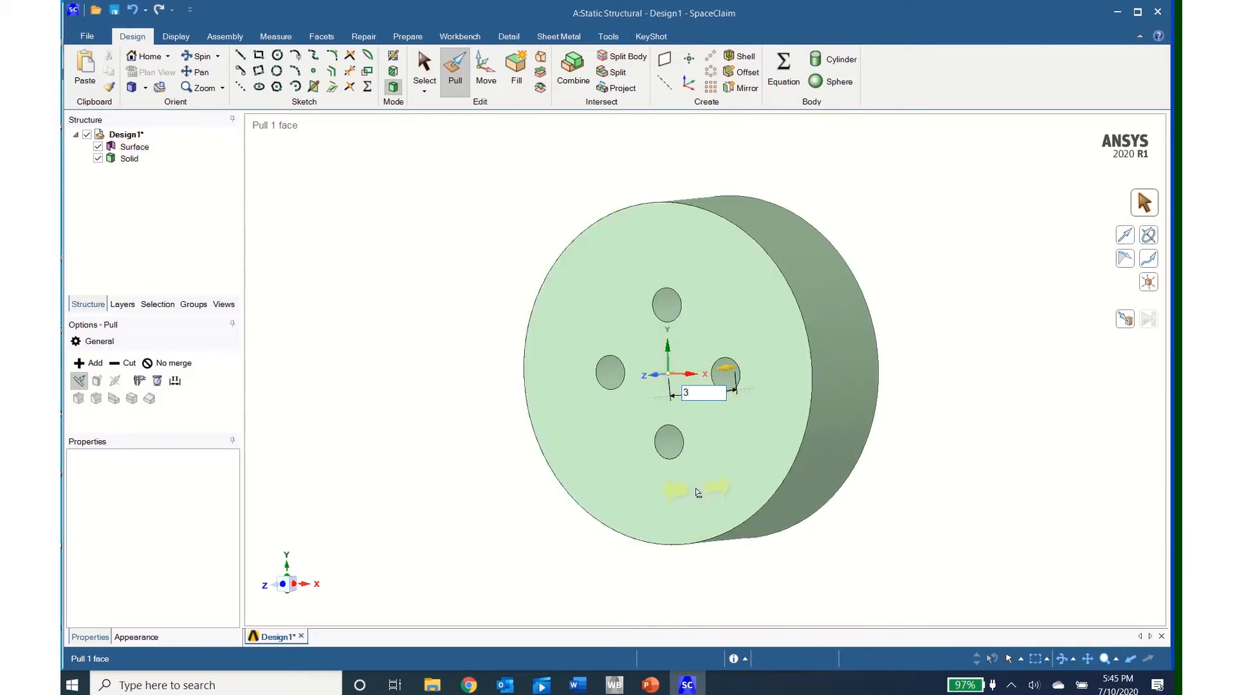
pyautogui.press('Return')
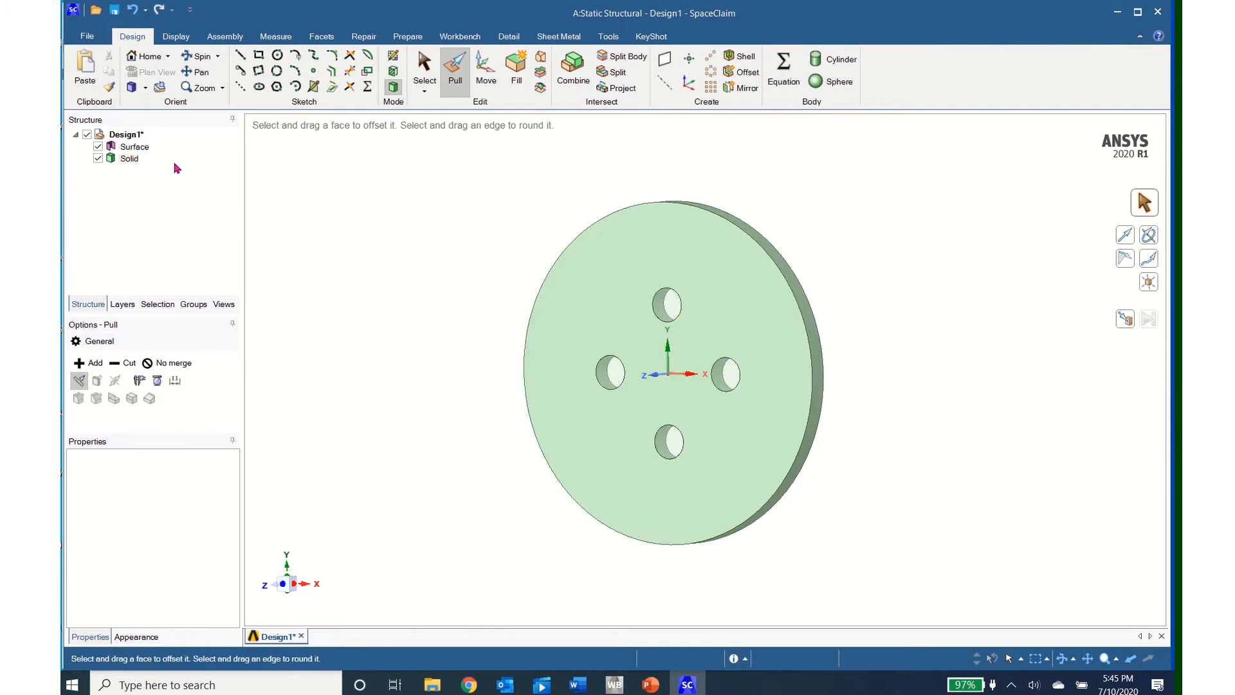
# Step: Delete the leftover surface body that fills the four holes
pyautogui.click(135, 147)
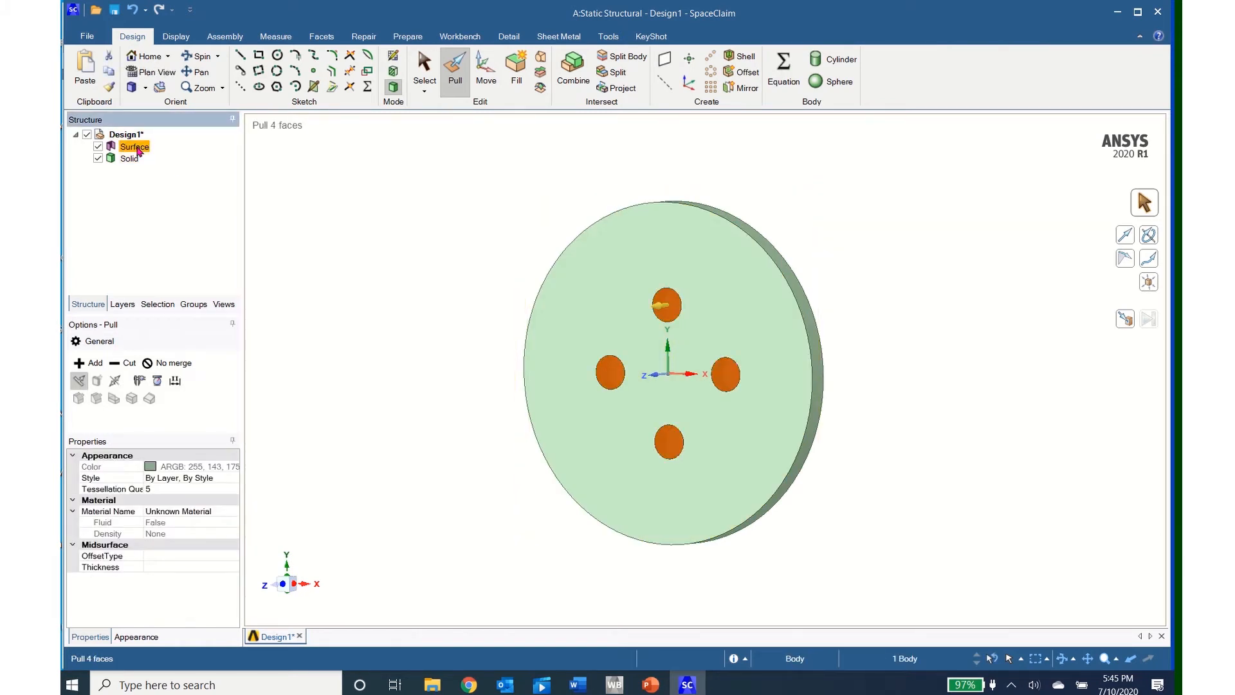
pyautogui.rightClick(137, 150)
pyautogui.click(171, 211)
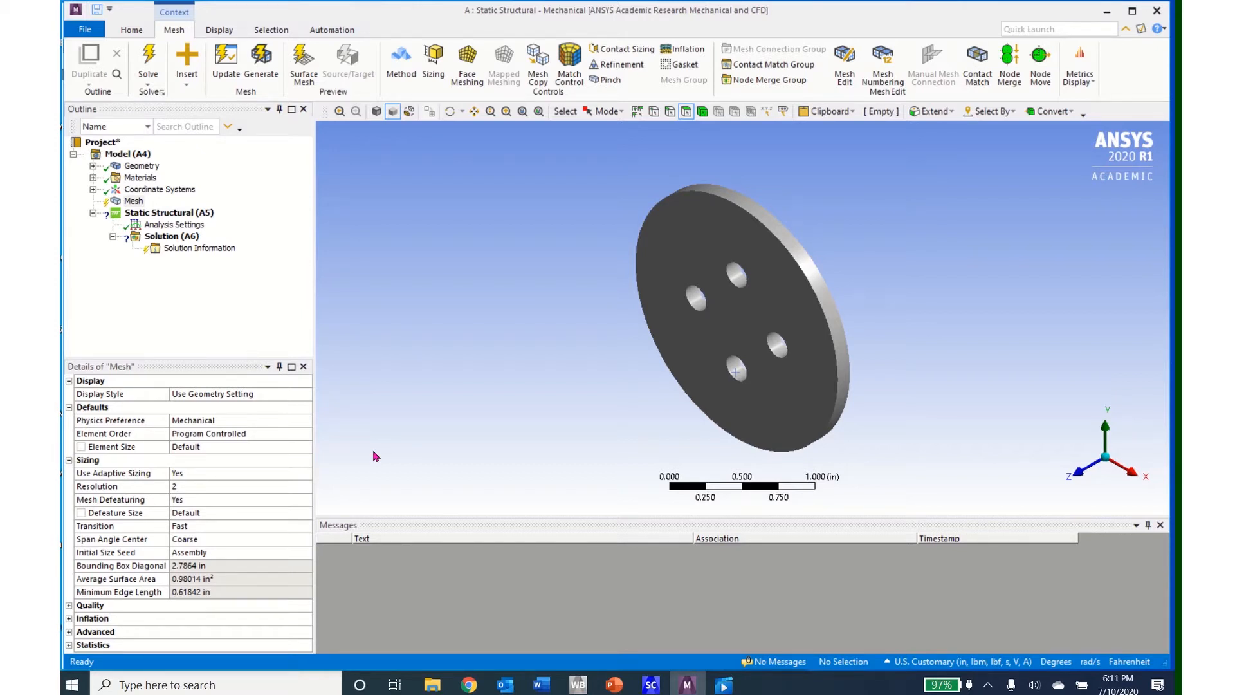
# Step: Generate the plate's mesh in Mechanical with the default mesh settings
pyautogui.click(133, 202)
pyautogui.click(260, 68)
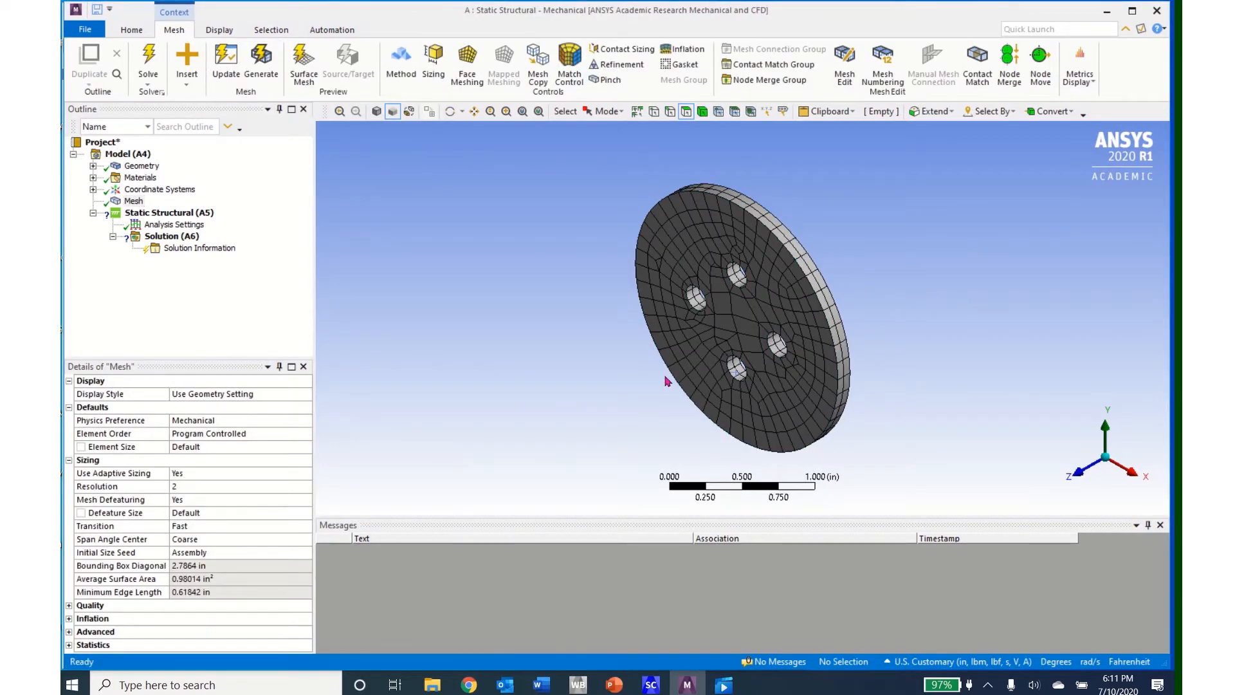
pyautogui.moveTo(667, 380); pyautogui.dragTo(748, 350, button='middle')
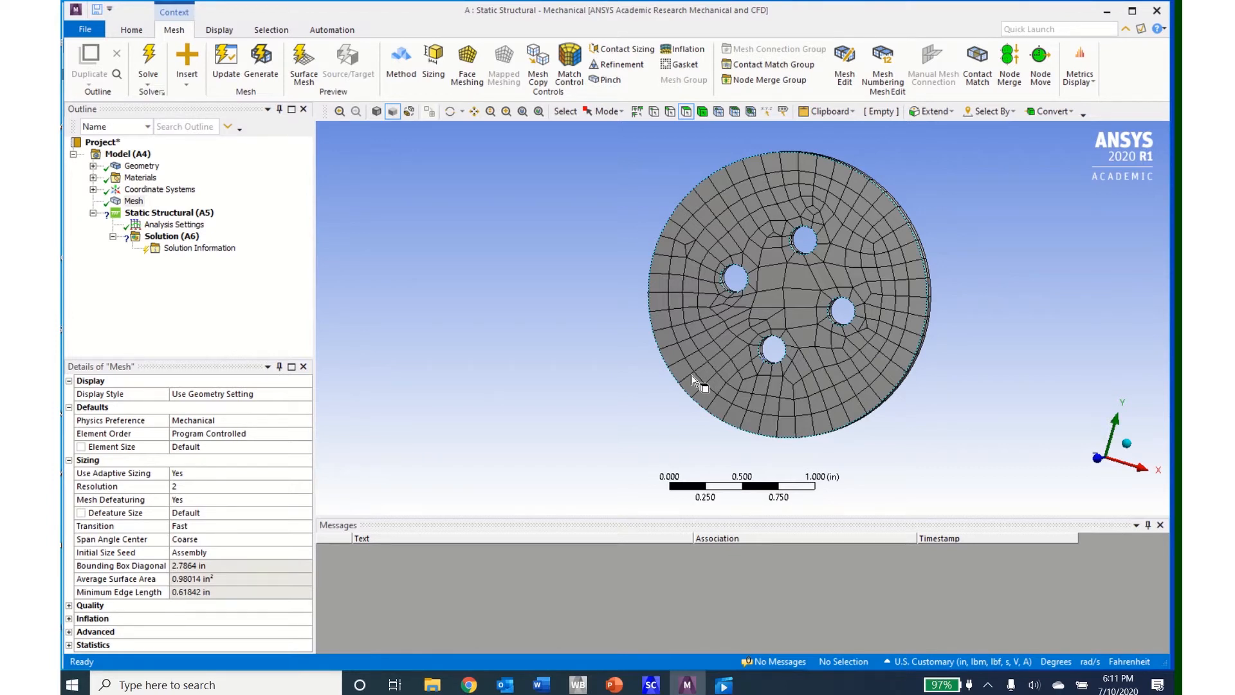
# Step: Insert a mesh refinement and scope it to the cylindrical faces of the four holes
pyautogui.click(614, 66)
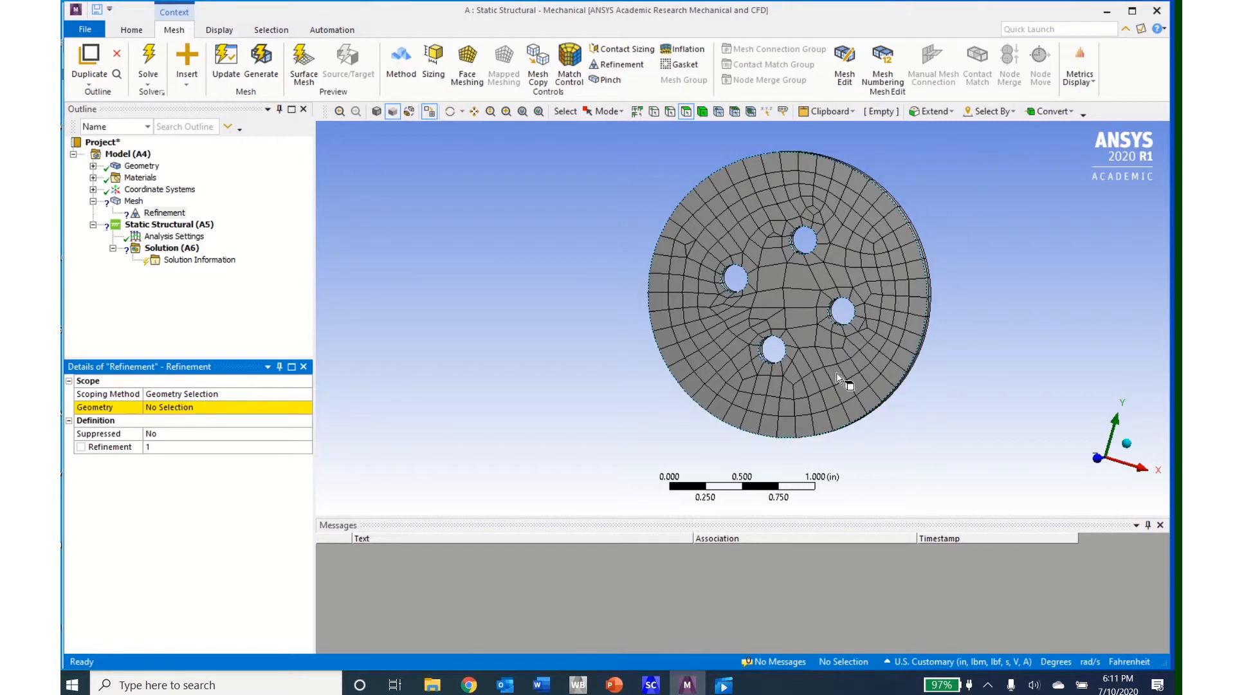
pyautogui.moveTo(837, 374); pyautogui.dragTo(783, 378, button='middle')
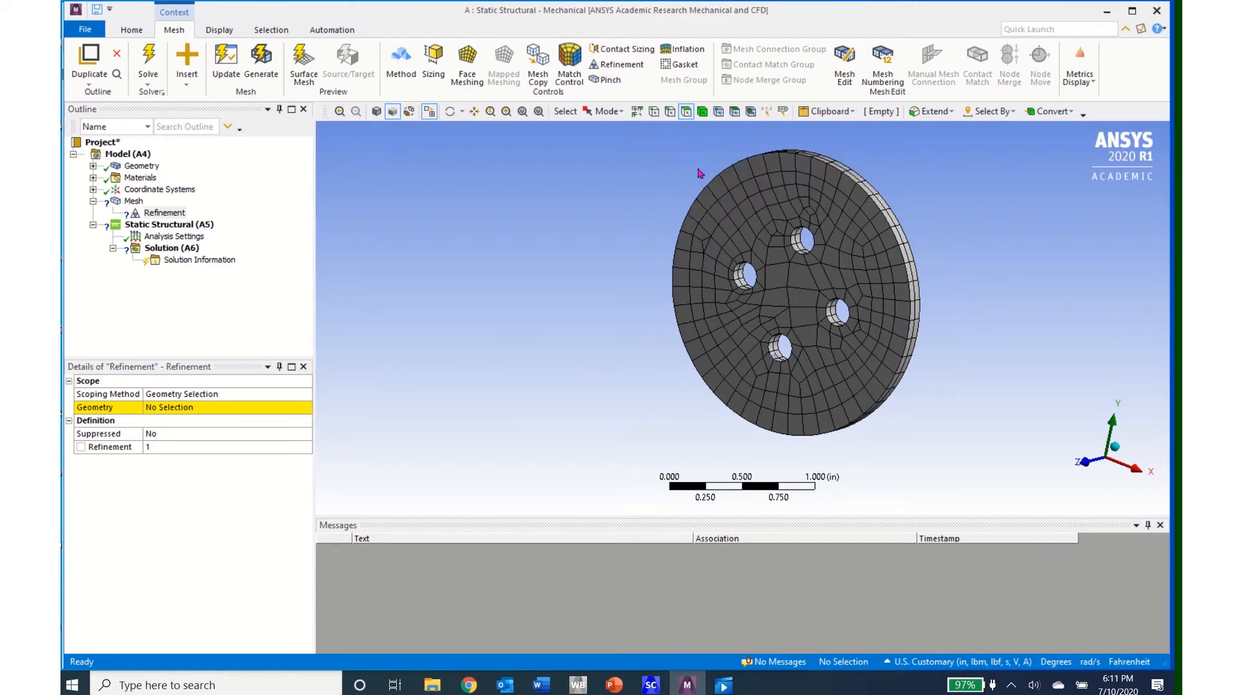
pyautogui.click(740, 283)
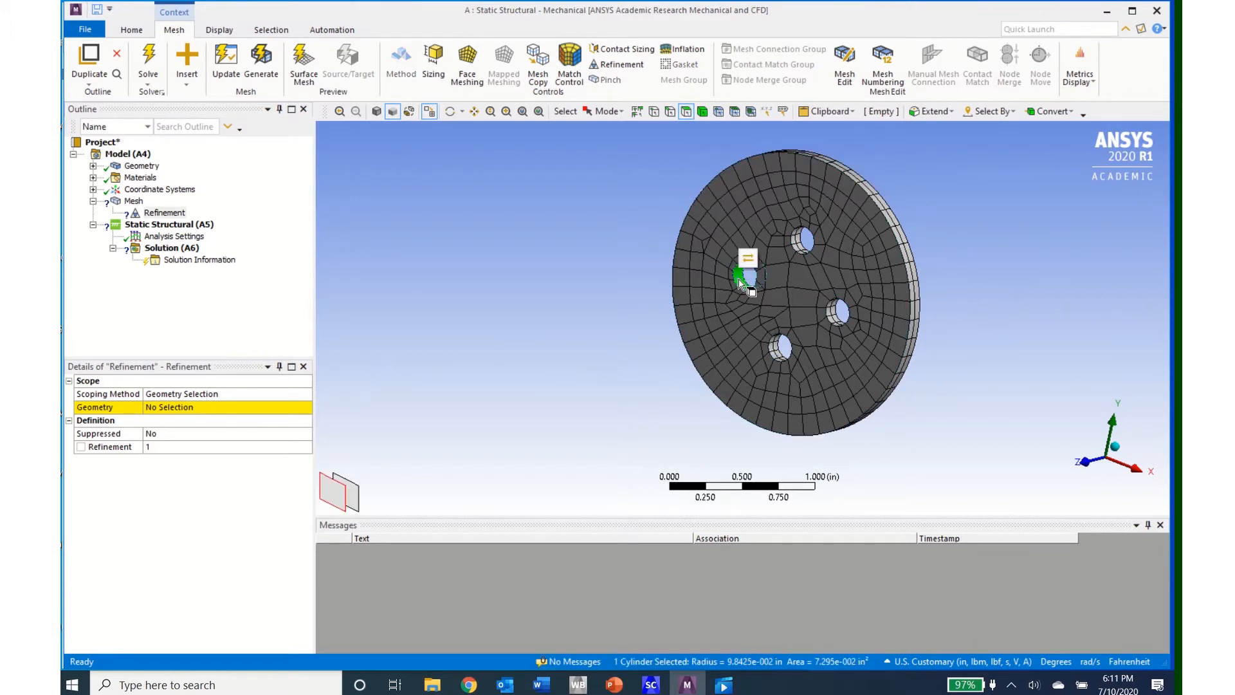
pyautogui.keyDown('ctrl'); pyautogui.click(800, 252); pyautogui.keyUp('ctrl')
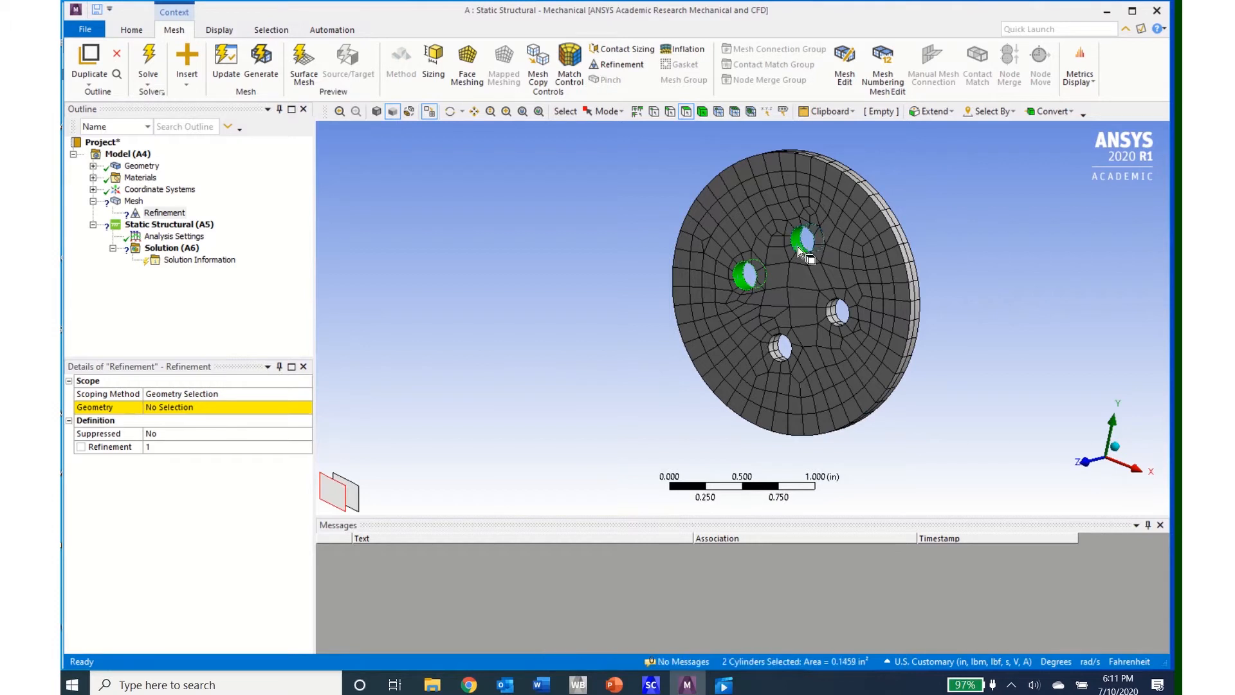
pyautogui.keyDown('ctrl'); pyautogui.click(837, 314); pyautogui.keyUp('ctrl')
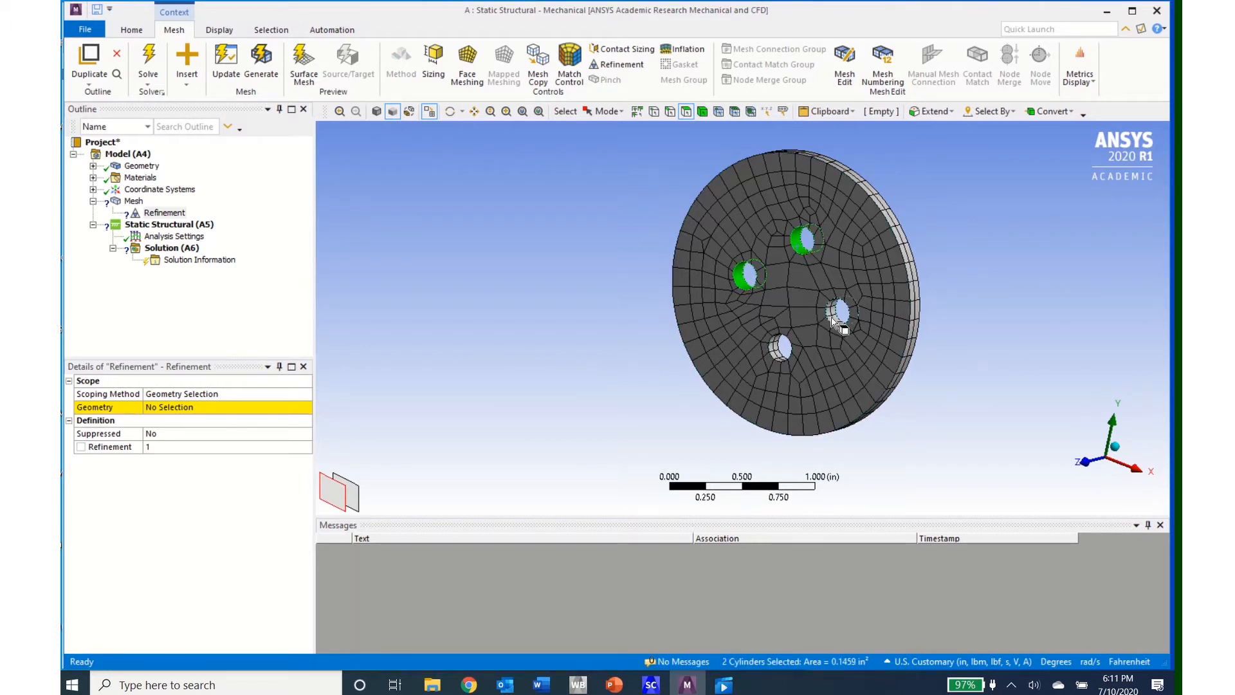
pyautogui.keyDown('ctrl'); pyautogui.click(781, 353); pyautogui.keyUp('ctrl')
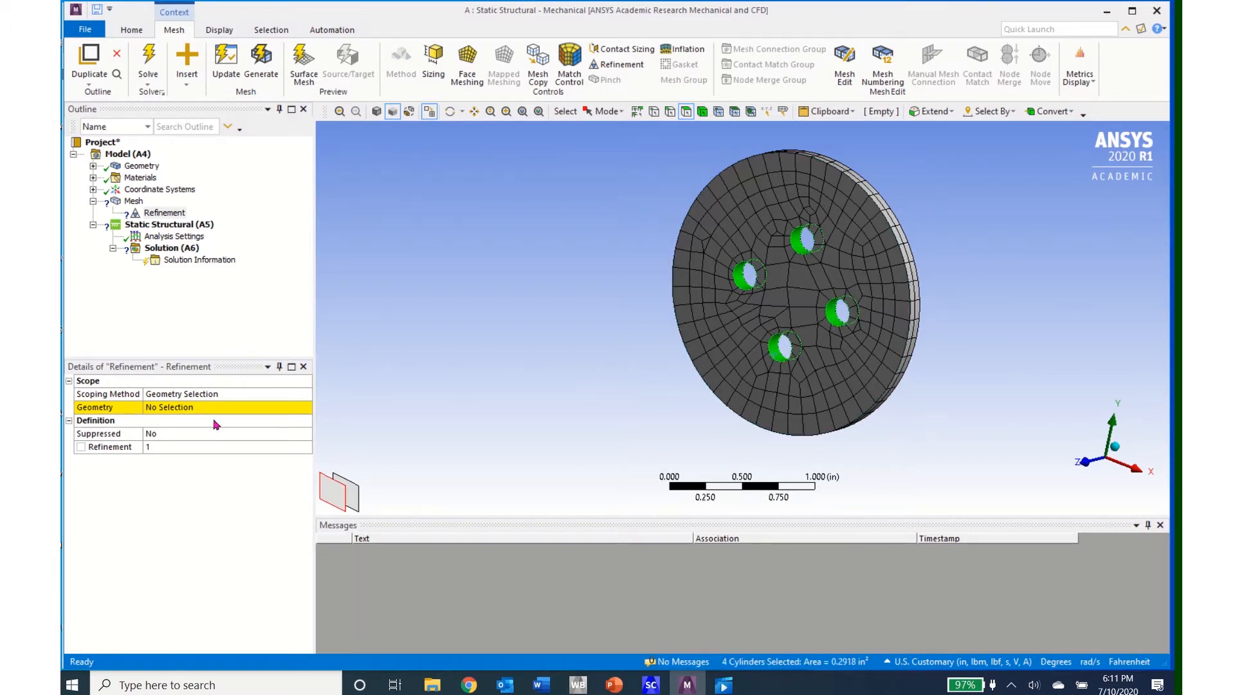
pyautogui.click(173, 407)
pyautogui.click(173, 408)
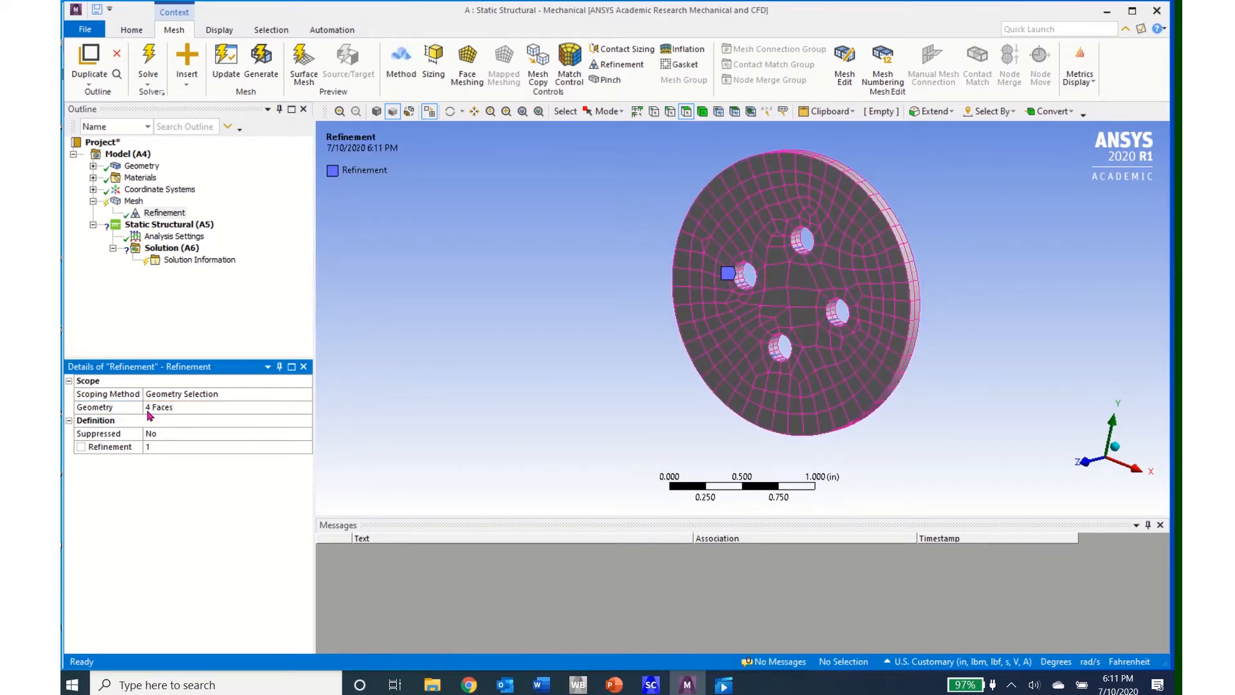
# Step: Set the refinement level for the hole faces to 2
pyautogui.click(159, 448)
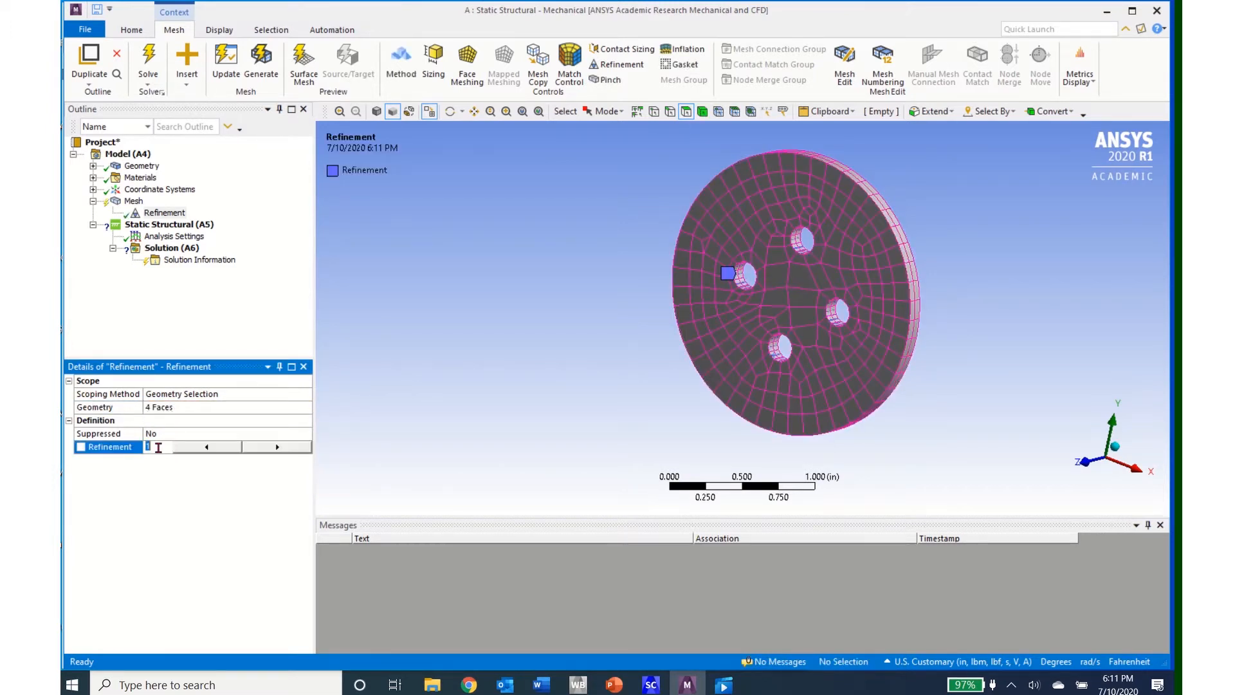
pyautogui.click(257, 447)
pyautogui.press('Return')
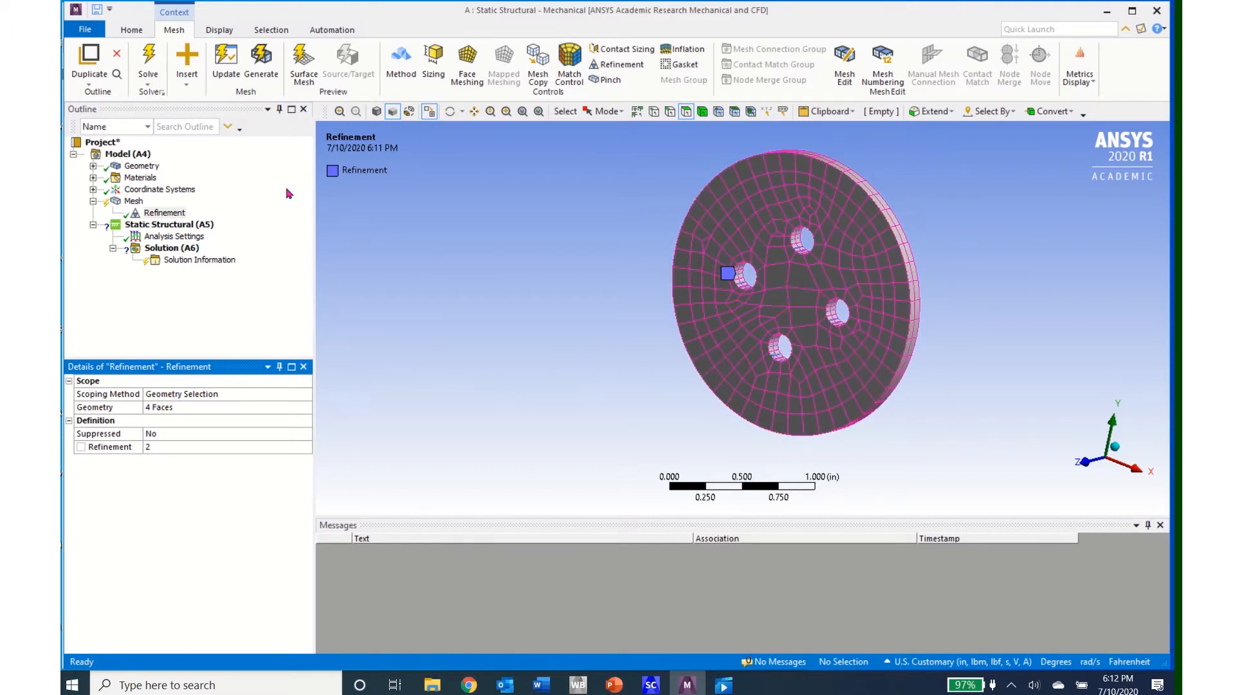
# Step: Update the mesh with the hole refinement, and update it again with the sizing resolution set to 7
pyautogui.click(225, 63)
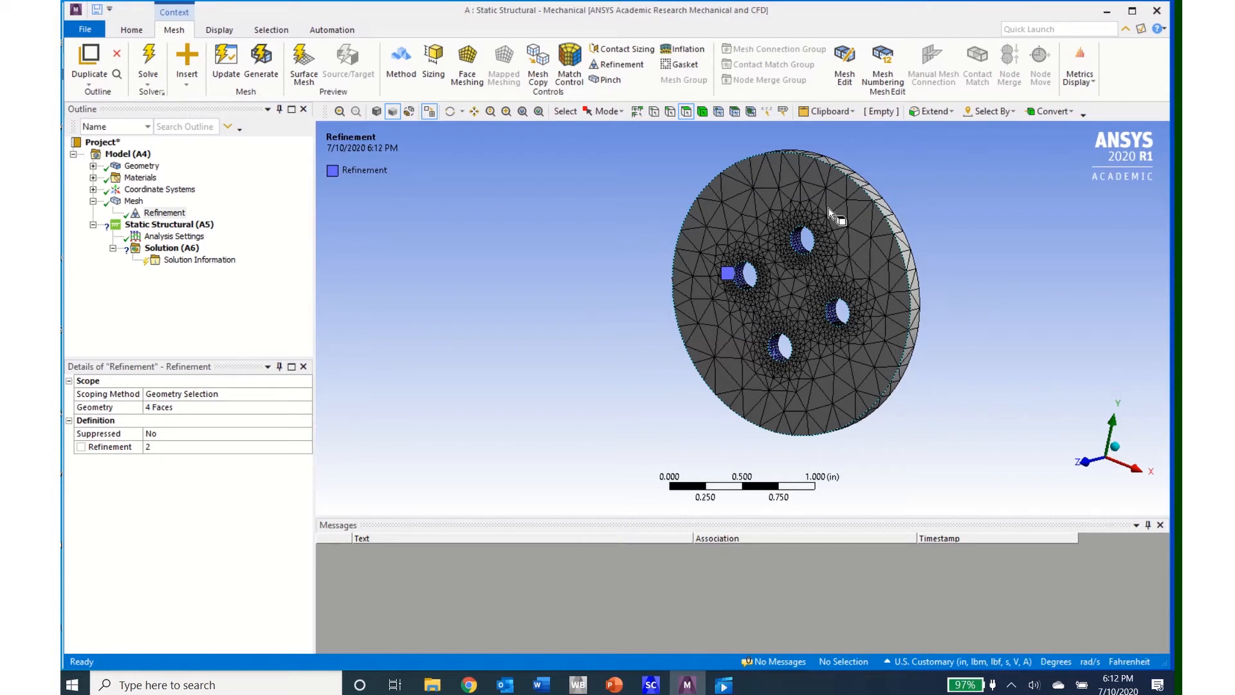
pyautogui.click(137, 201)
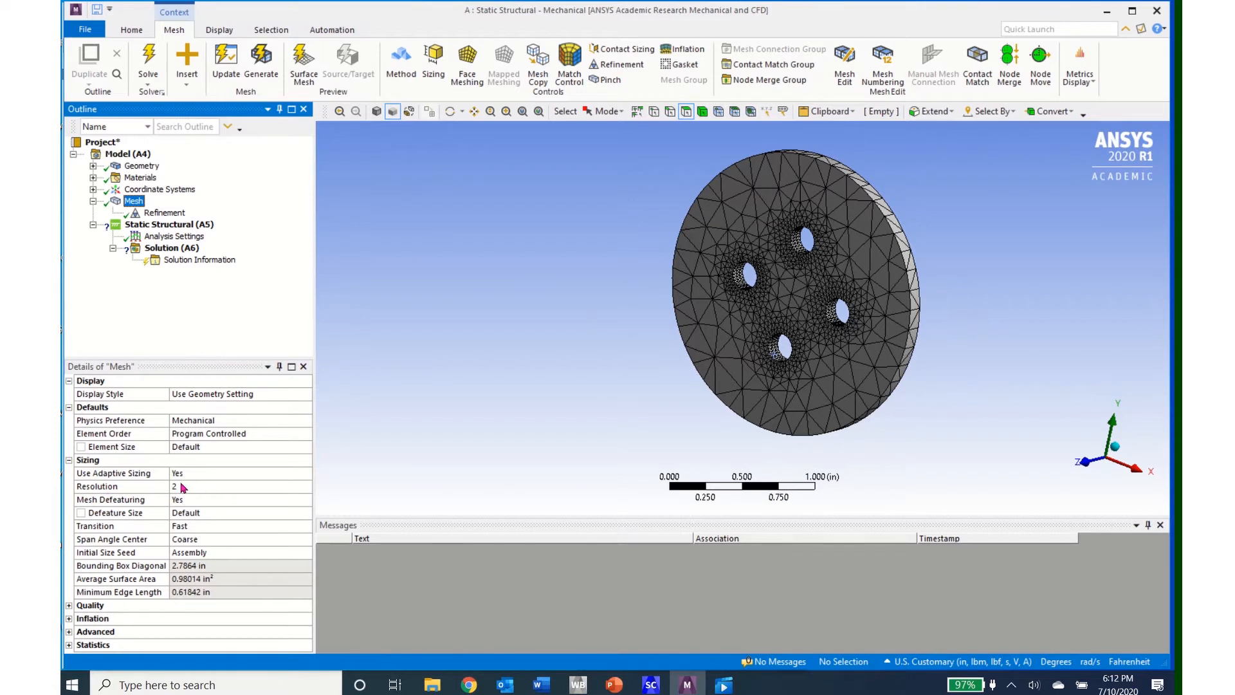
pyautogui.click(180, 487)
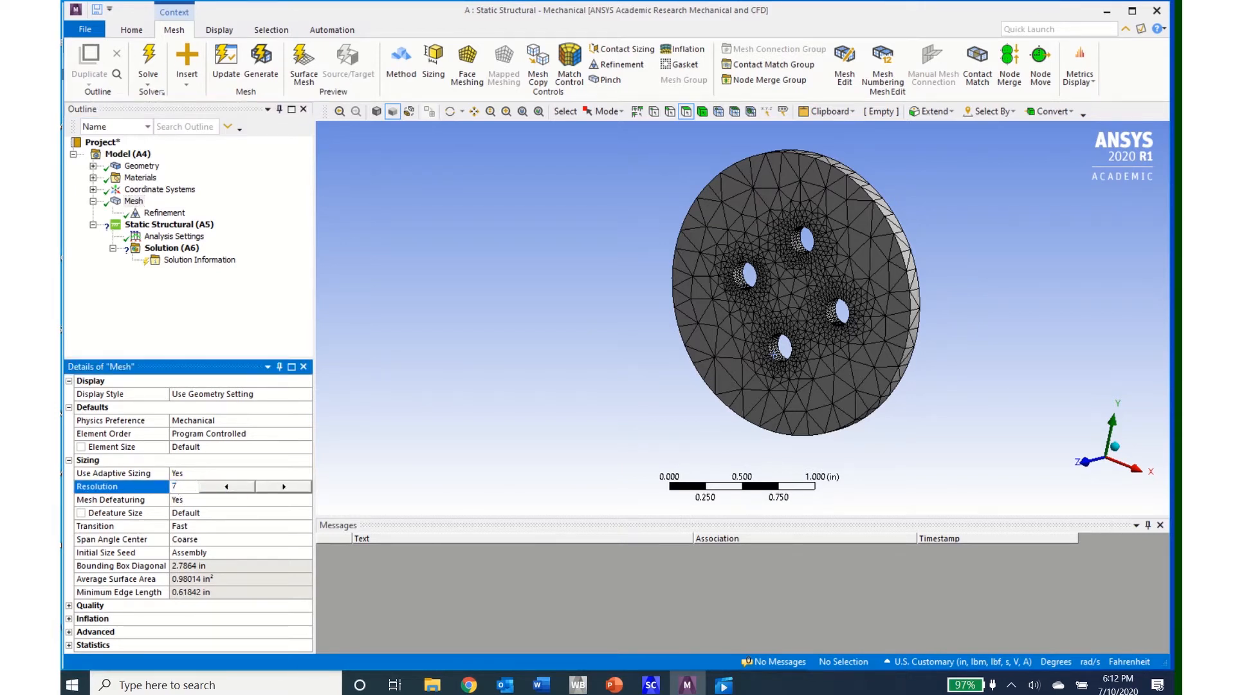
pyautogui.write('7')
pyautogui.press('Return')
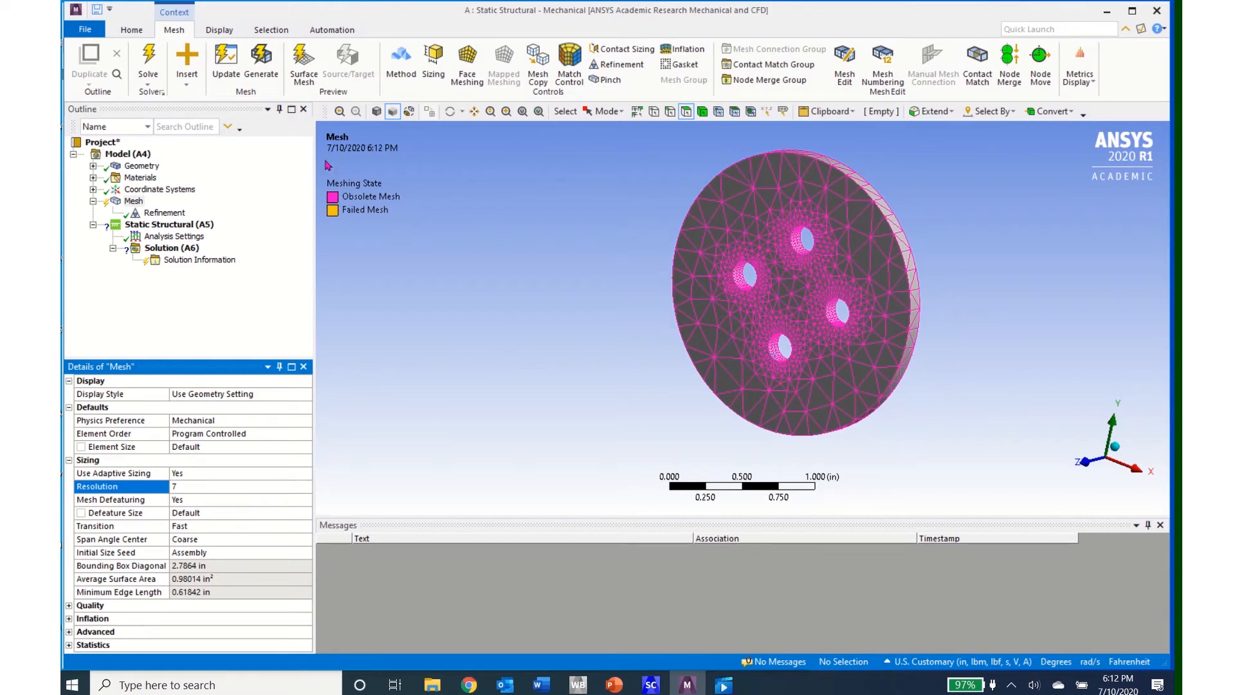
pyautogui.click(229, 65)
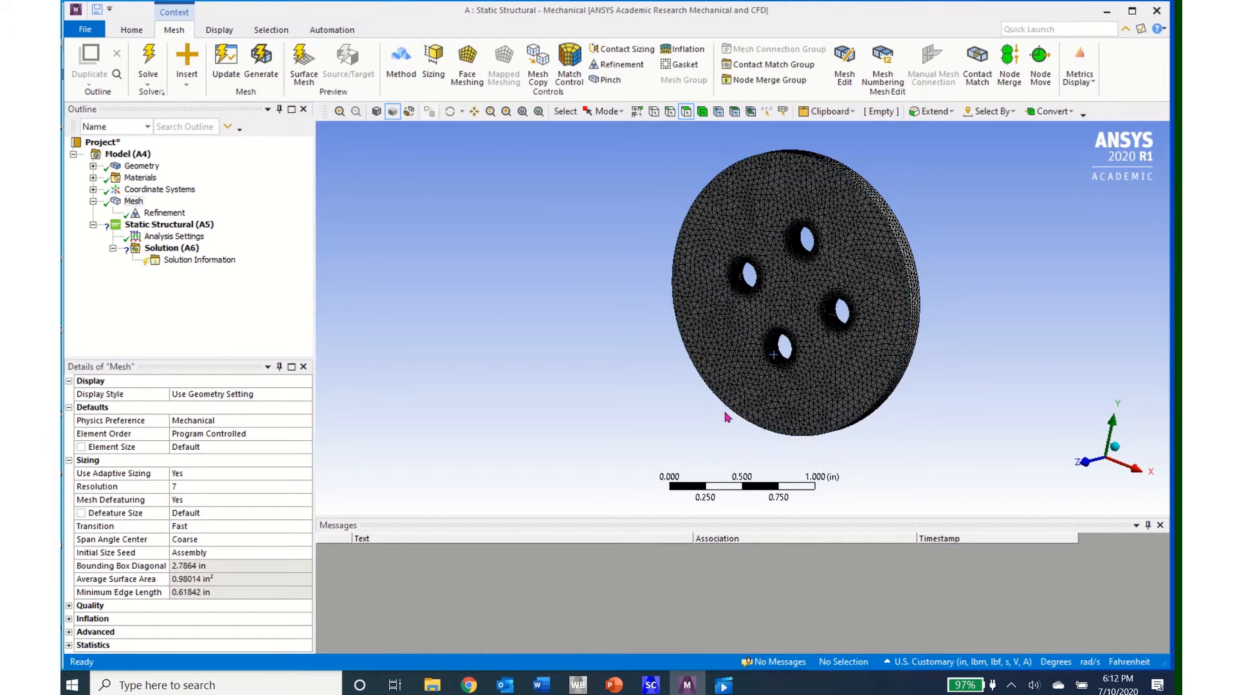
# Step: Add a cylindrical support to the static structural analysis and scope it to the cylindrical faces of the four holes
pyautogui.click(1083, 463)
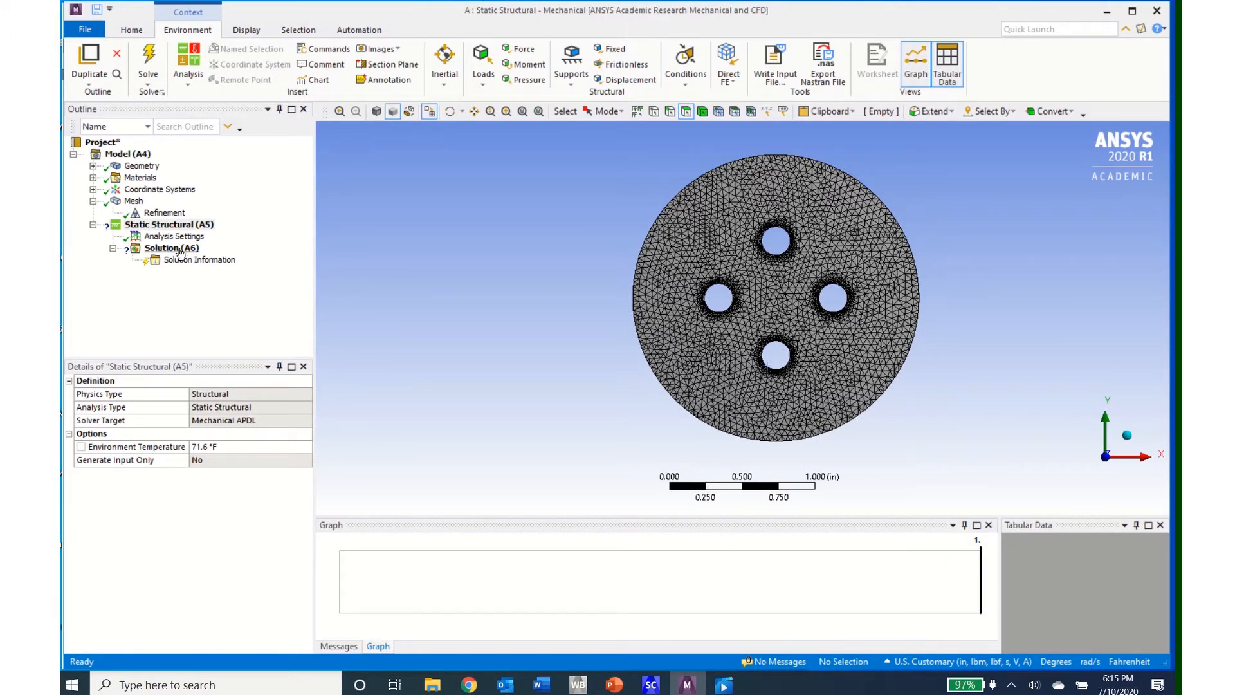
pyautogui.click(165, 225)
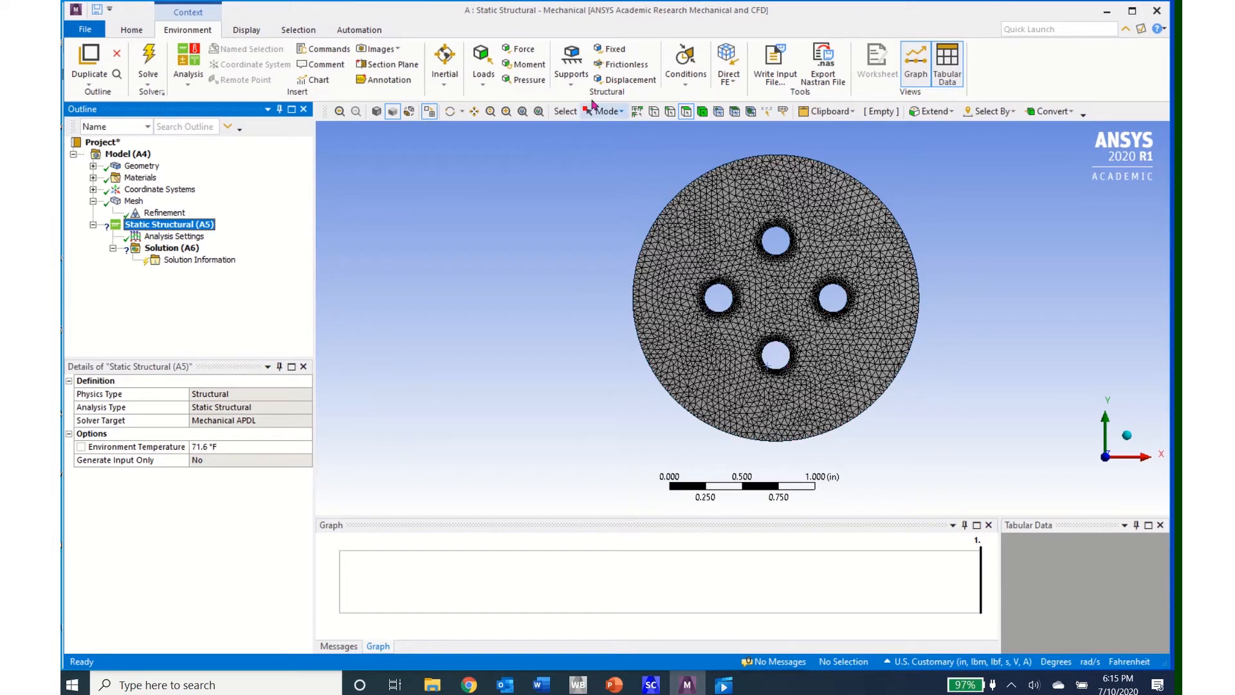
pyautogui.click(572, 84)
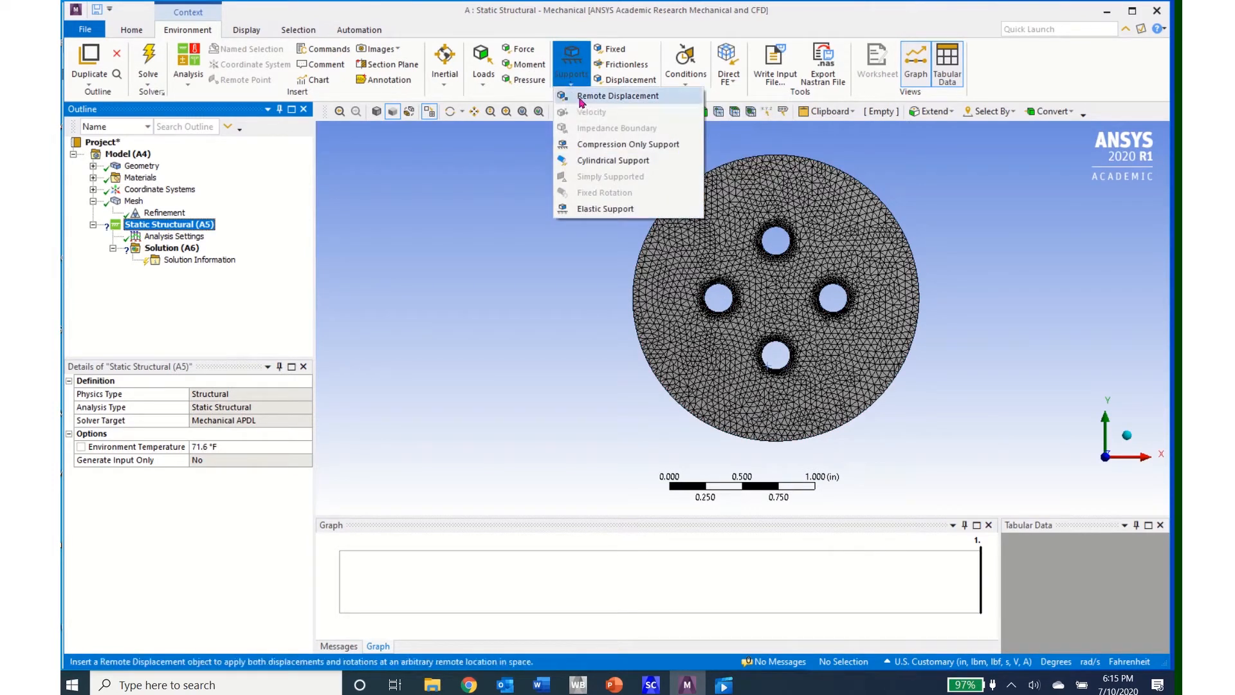
pyautogui.click(600, 164)
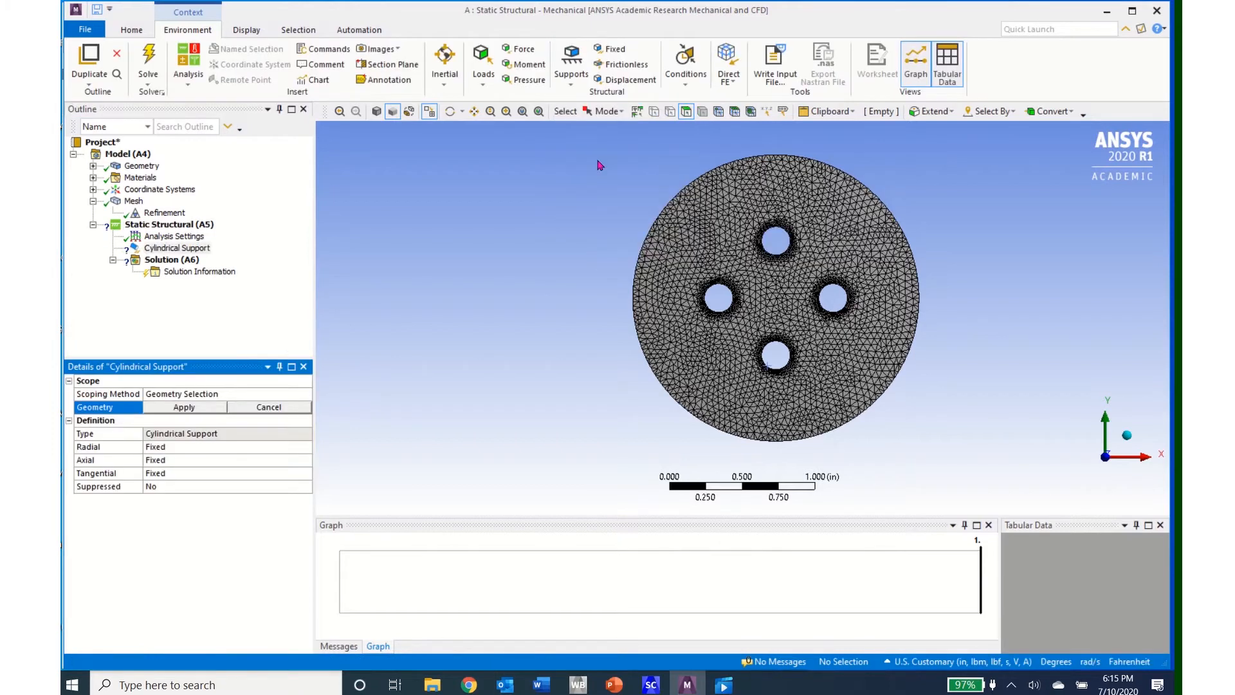
pyautogui.moveTo(736, 369); pyautogui.dragTo(662, 364, button='middle')
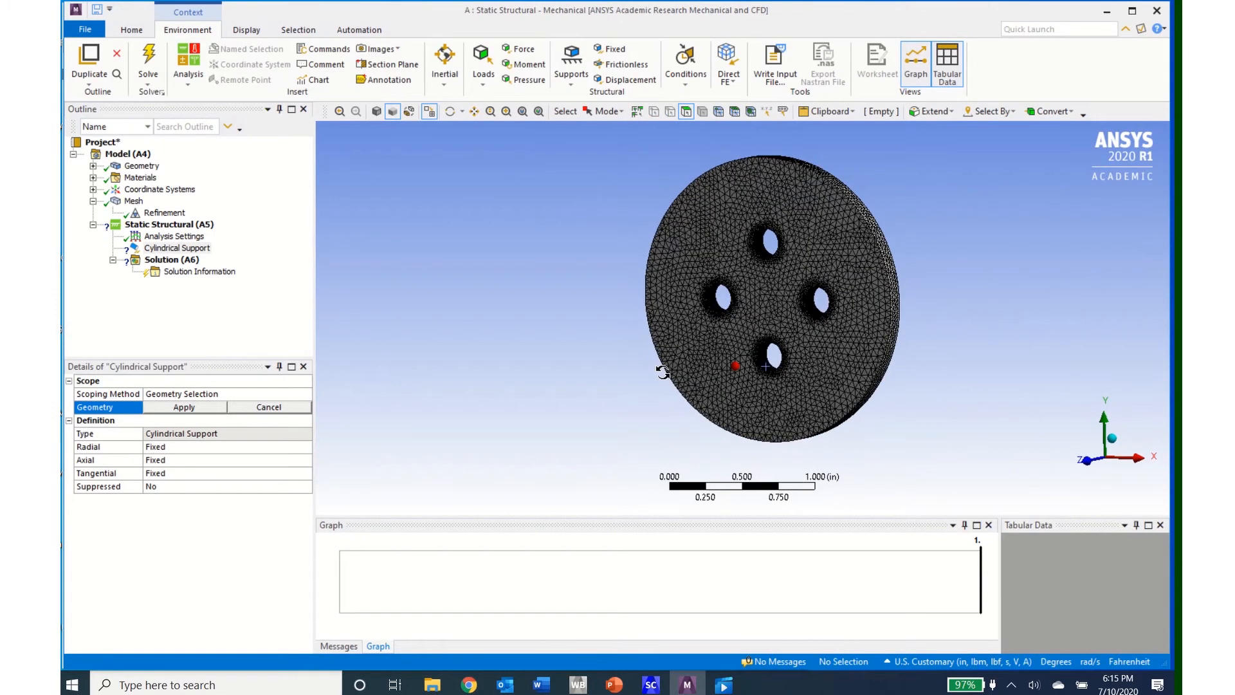
pyautogui.click(686, 112)
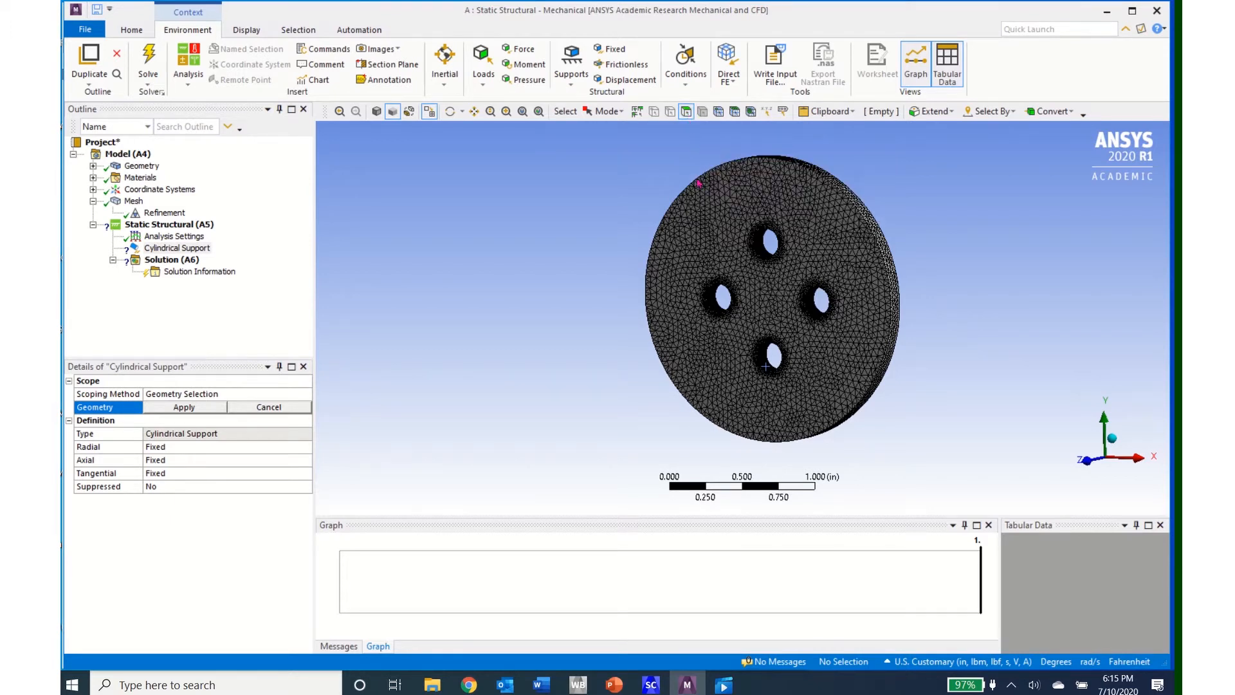
pyautogui.click(719, 311)
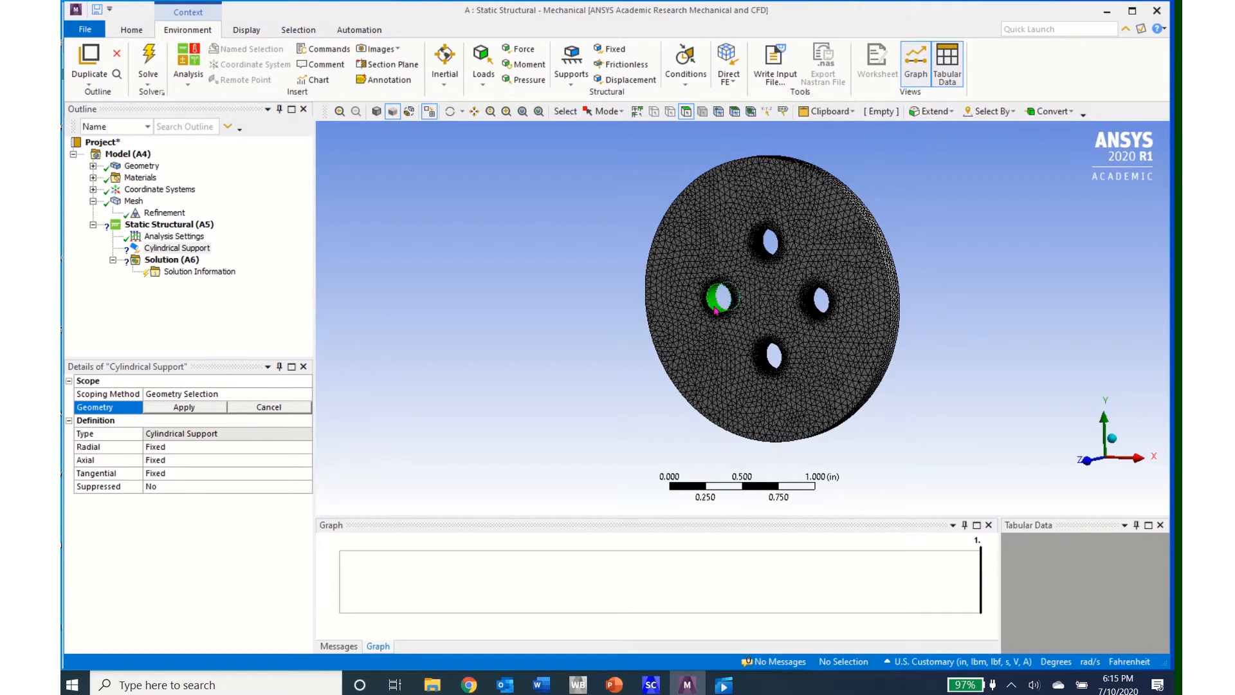
pyautogui.keyDown('ctrl'); pyautogui.click(768, 261); pyautogui.keyUp('ctrl')
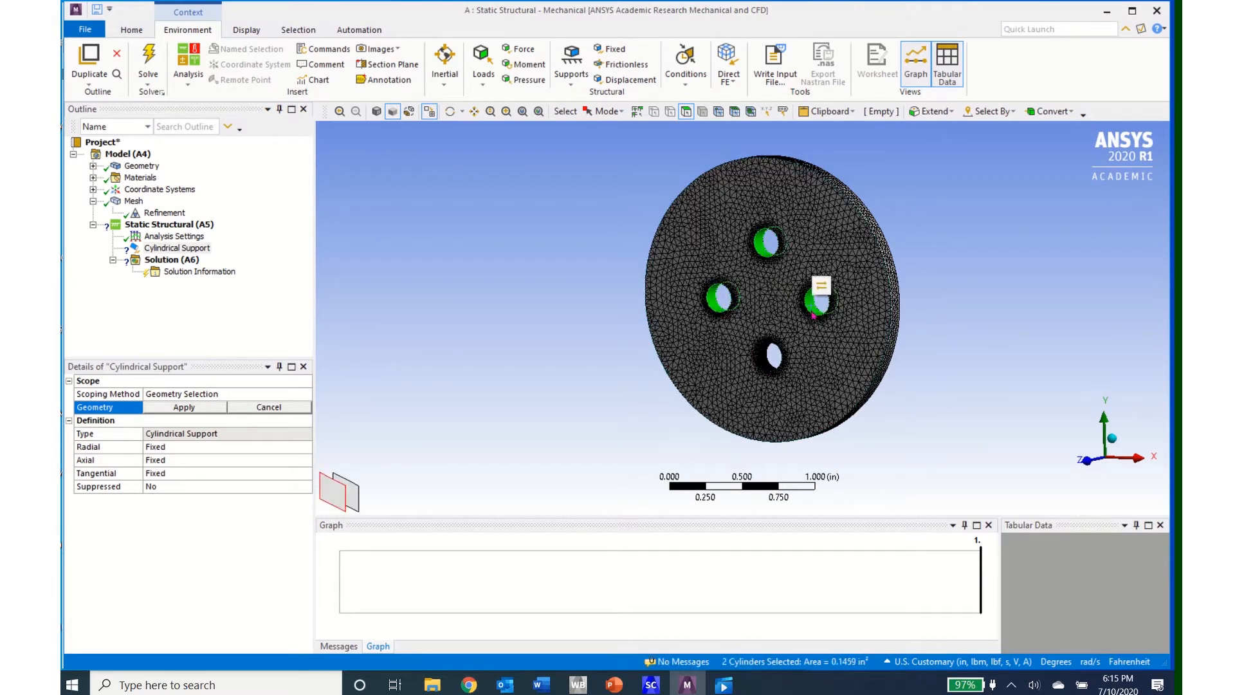
pyautogui.keyDown('ctrl'); pyautogui.click(818, 289); pyautogui.keyUp('ctrl')
pyautogui.keyDown('ctrl'); pyautogui.click(774, 371); pyautogui.keyUp('ctrl')
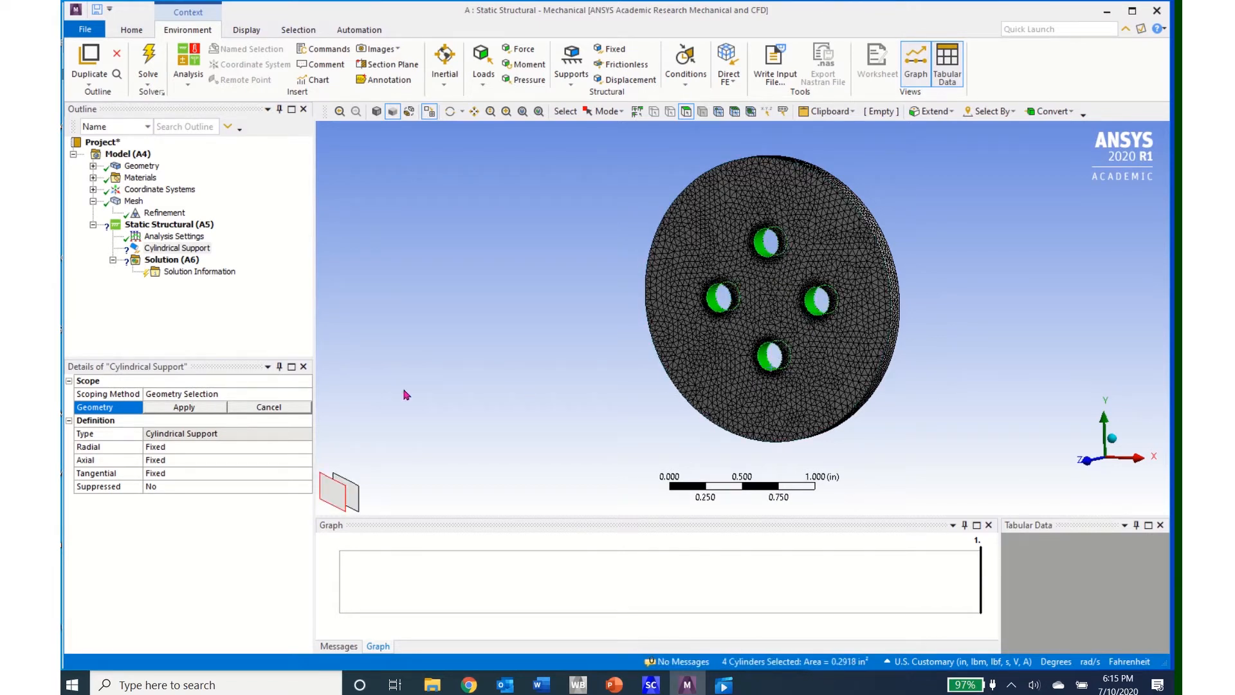
pyautogui.click(175, 408)
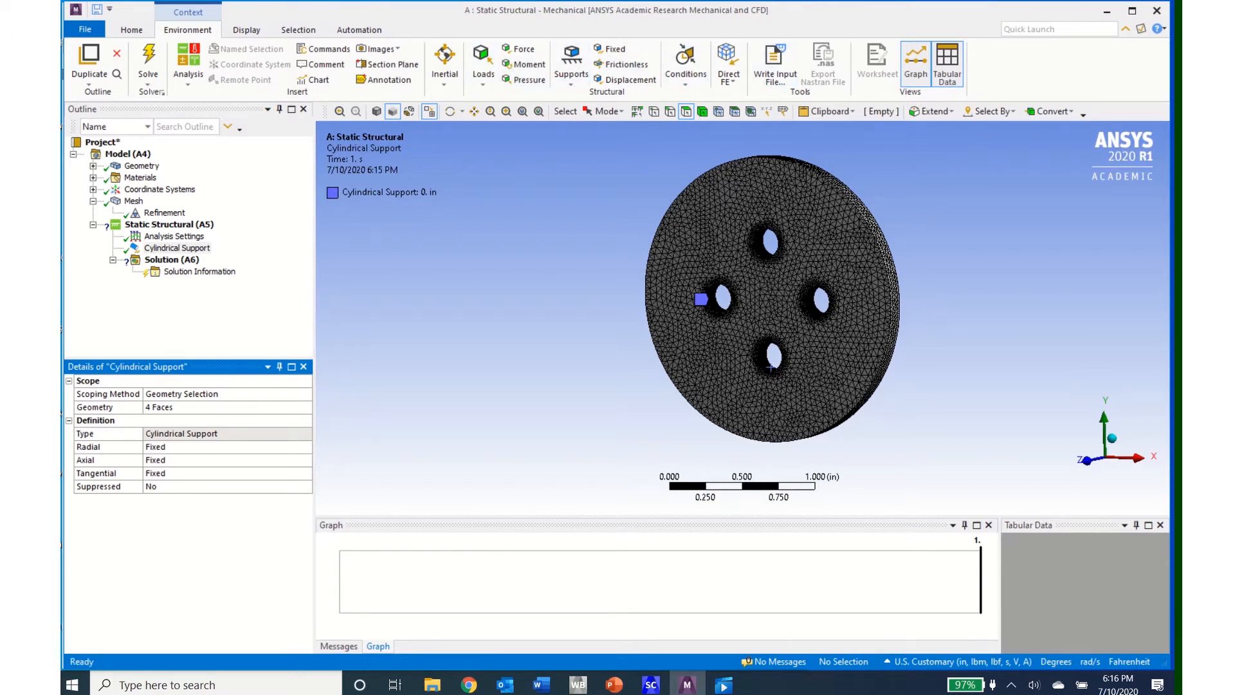
# Step: Apply a moment to the disc's outer cylindrical face and define it by components
pyautogui.click(528, 68)
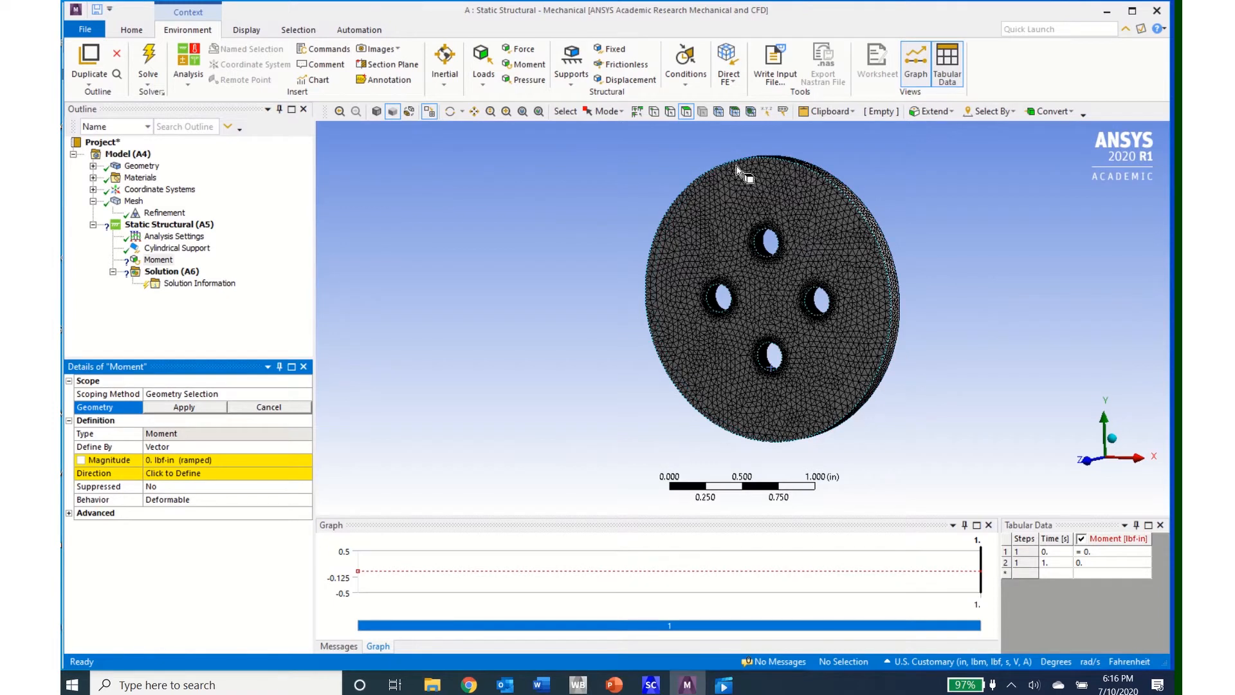
pyautogui.click(898, 295)
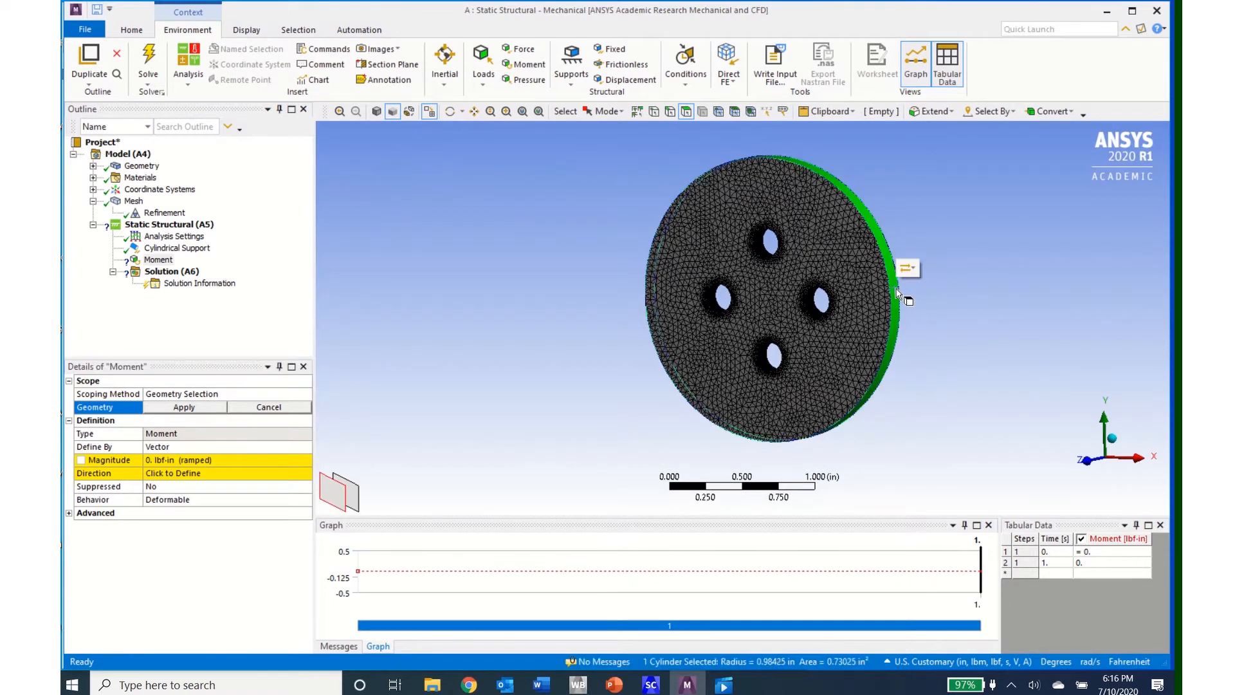
pyautogui.click(177, 410)
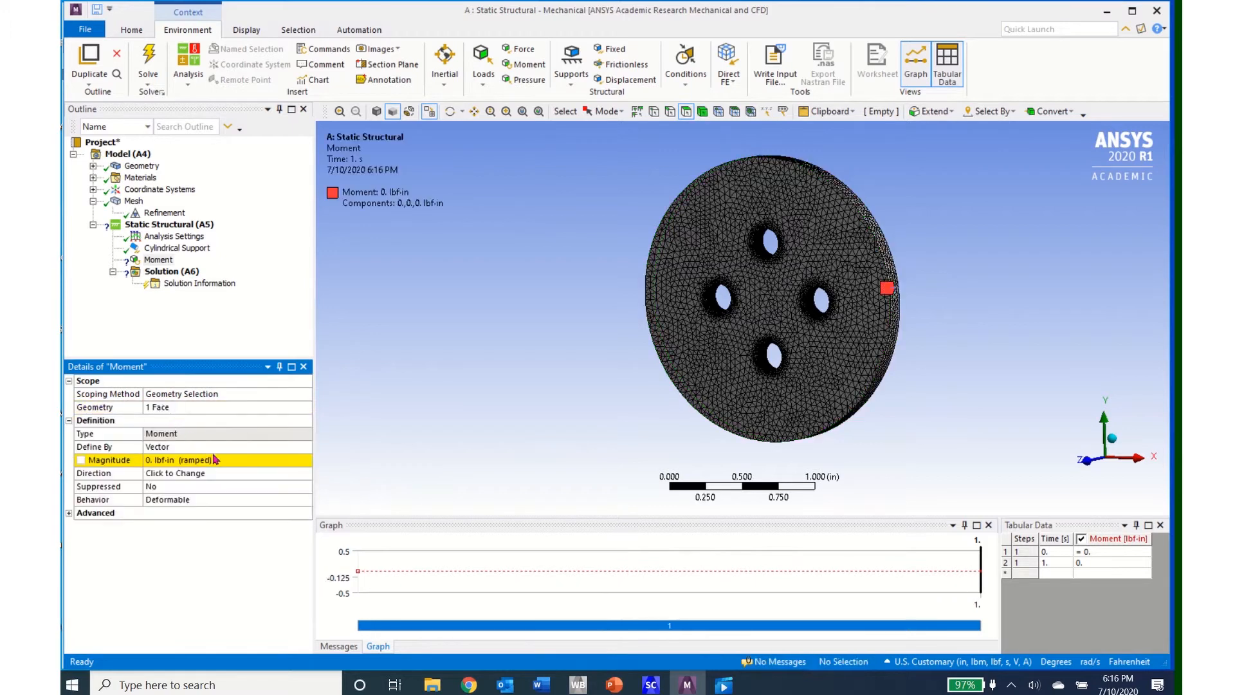
pyautogui.click(306, 448)
pyautogui.click(305, 448)
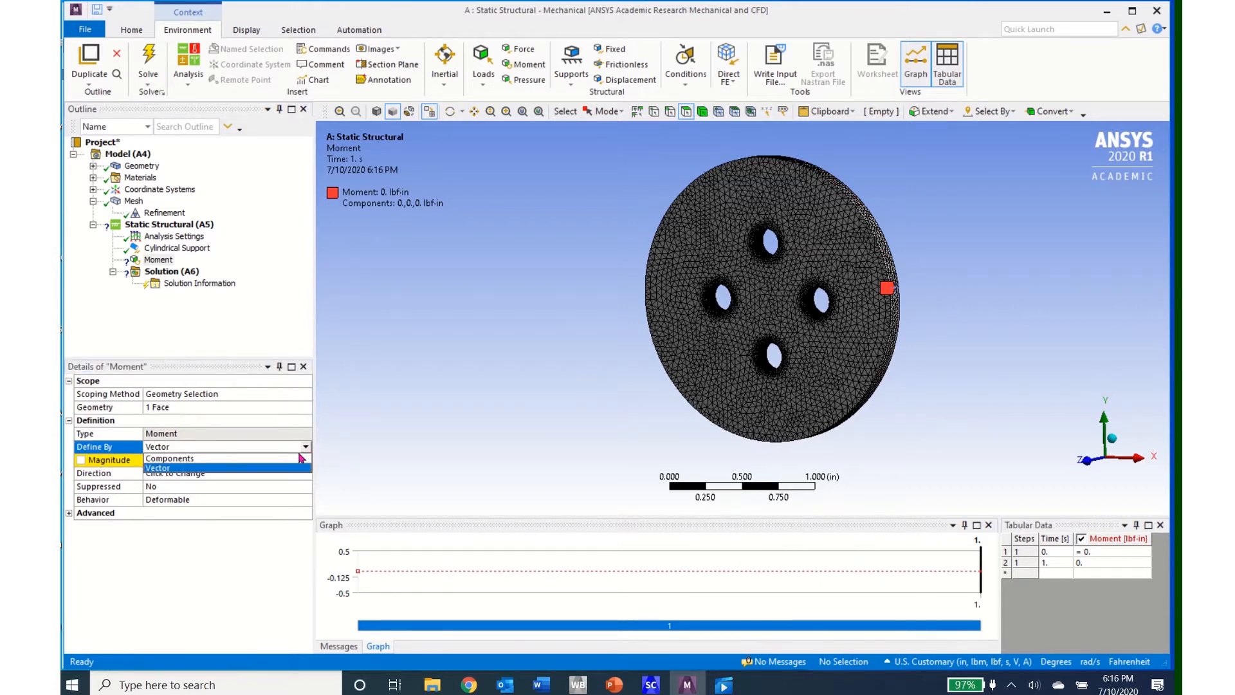
pyautogui.click(300, 457)
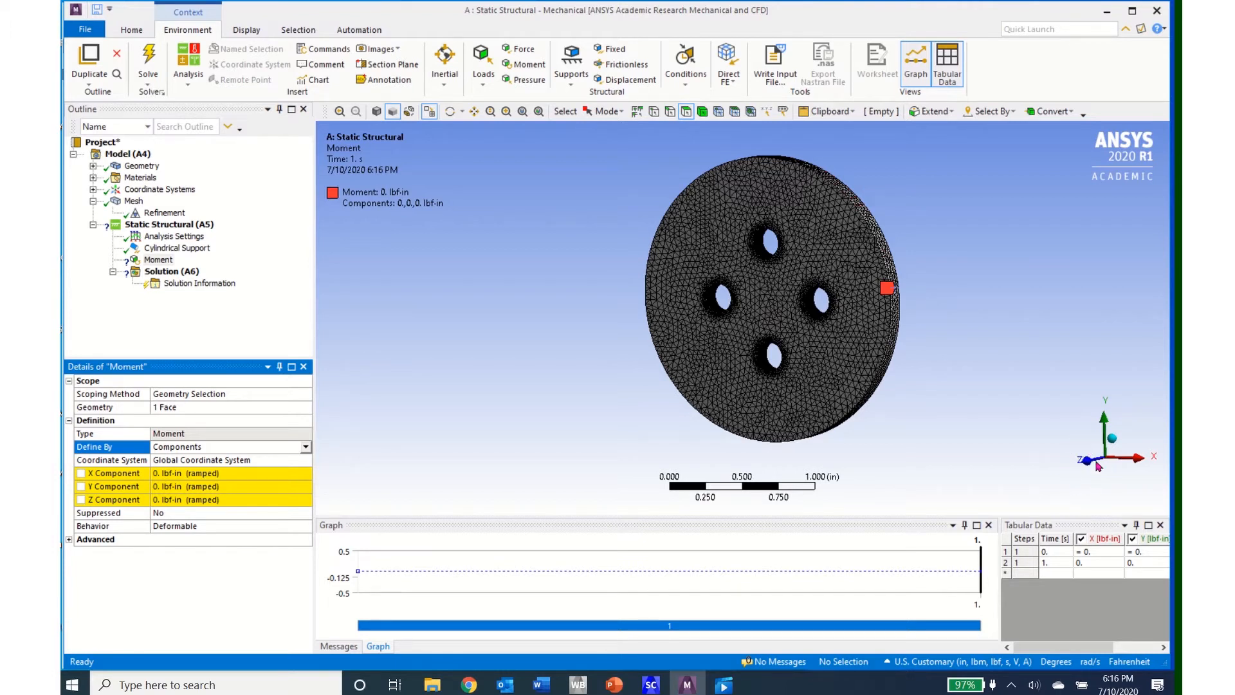
# Step: Set the moment's Z component to 100 lbf-in
pyautogui.click(246, 500)
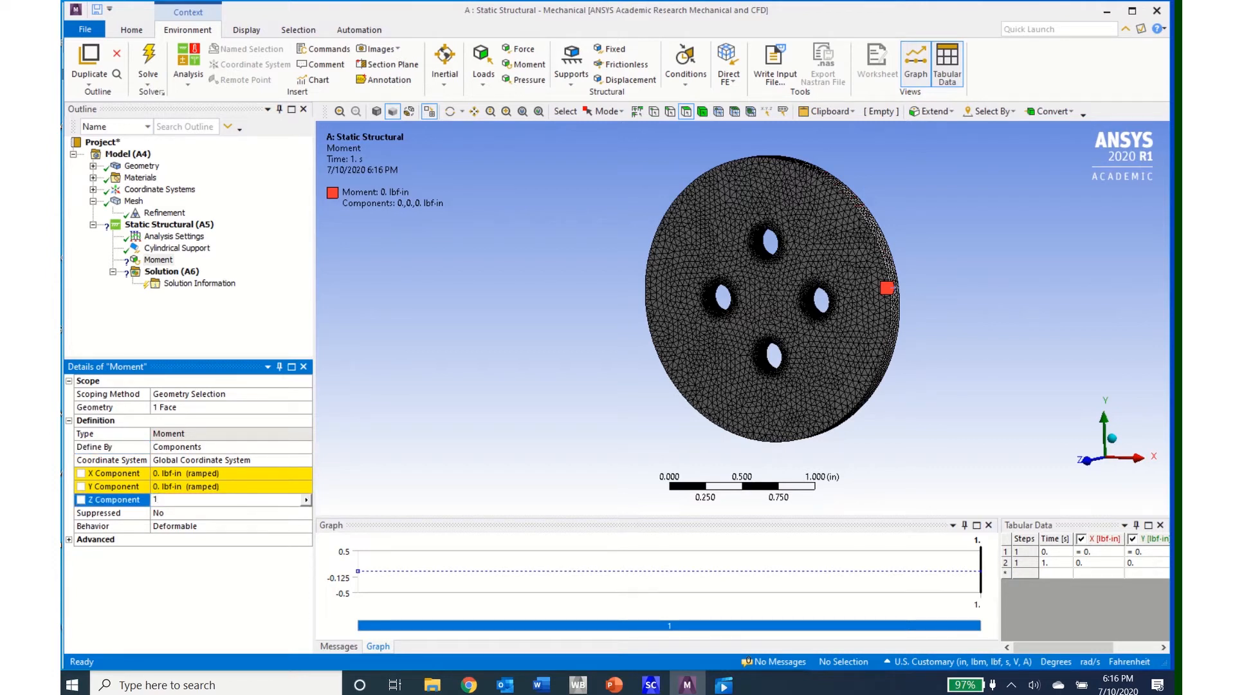
pyautogui.write('100')
pyautogui.press('Return')
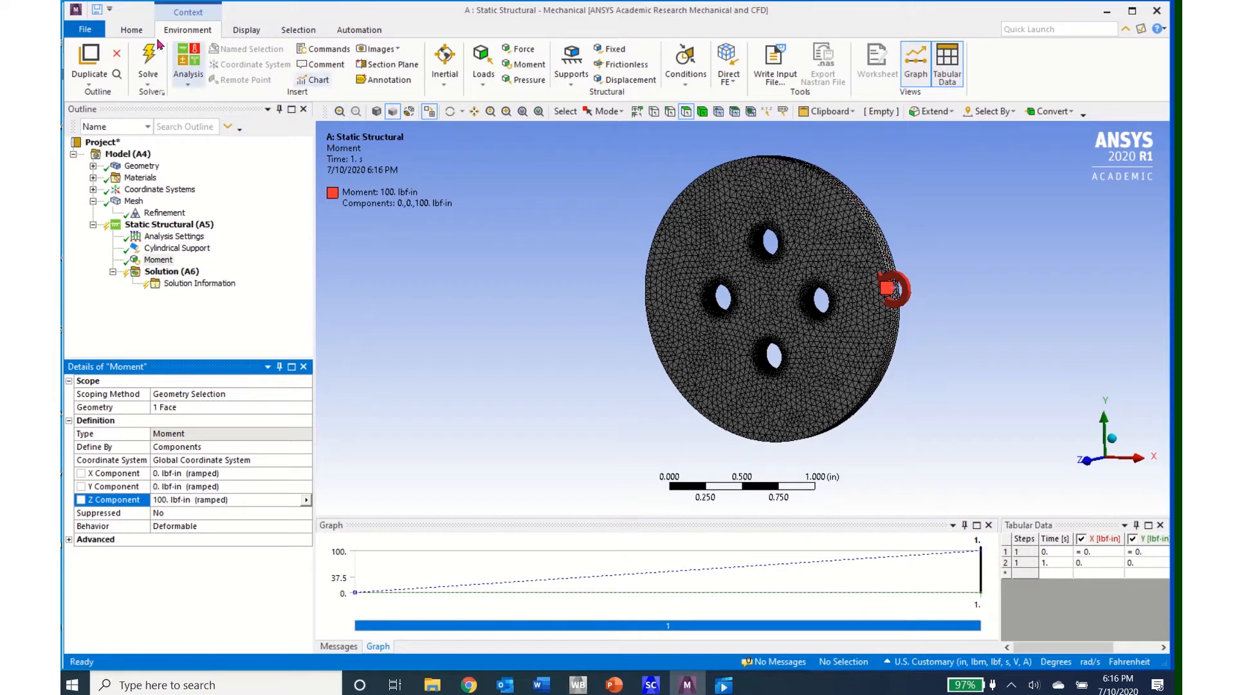
# Step: Switch the unit system to Metric (m, kg, N, s, V, A)
pyautogui.click(134, 30)
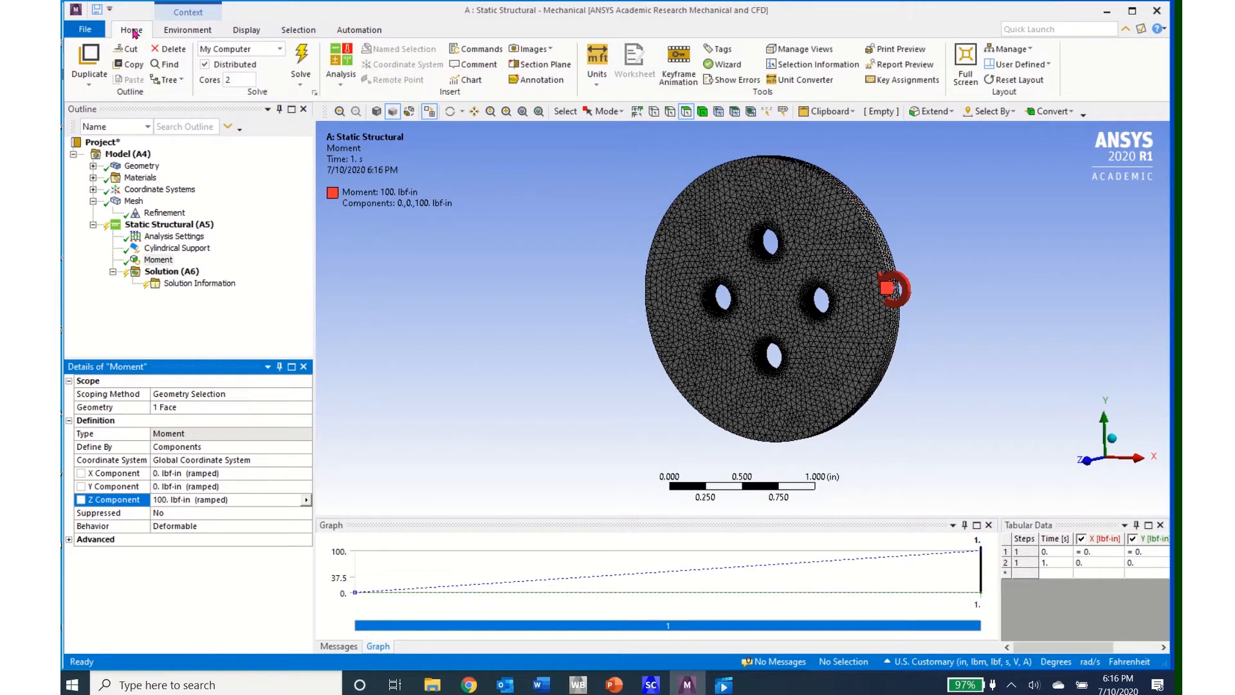
pyautogui.click(592, 84)
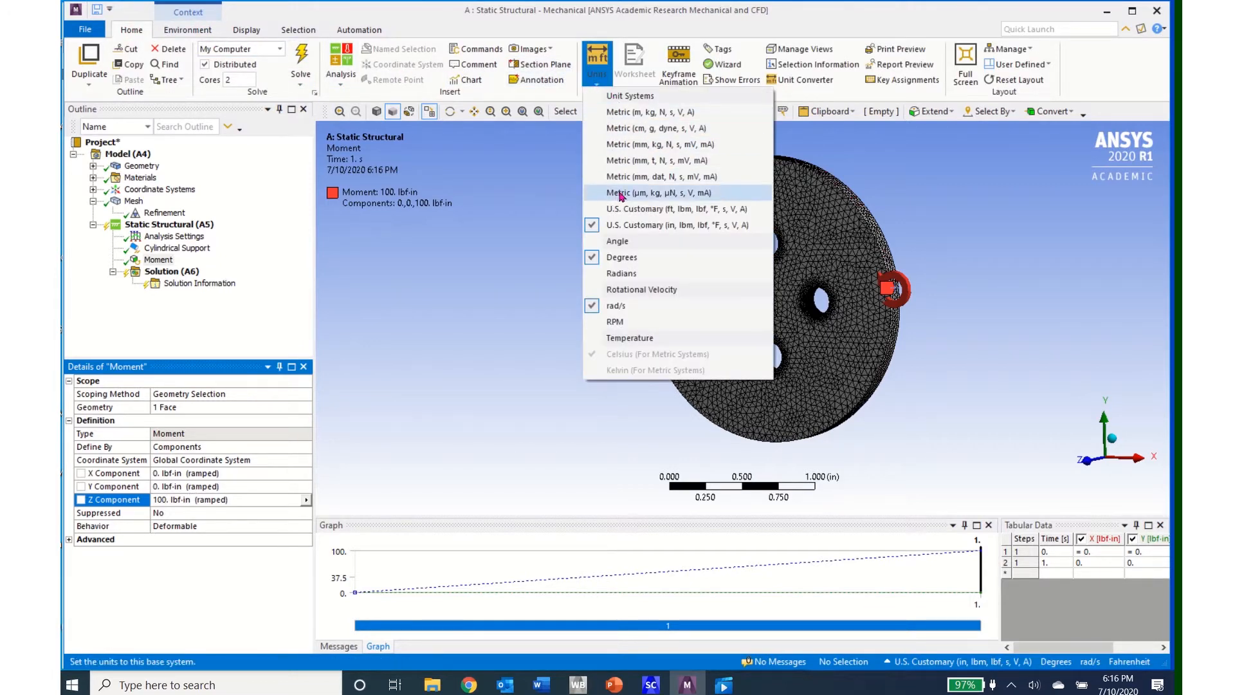
pyautogui.click(622, 112)
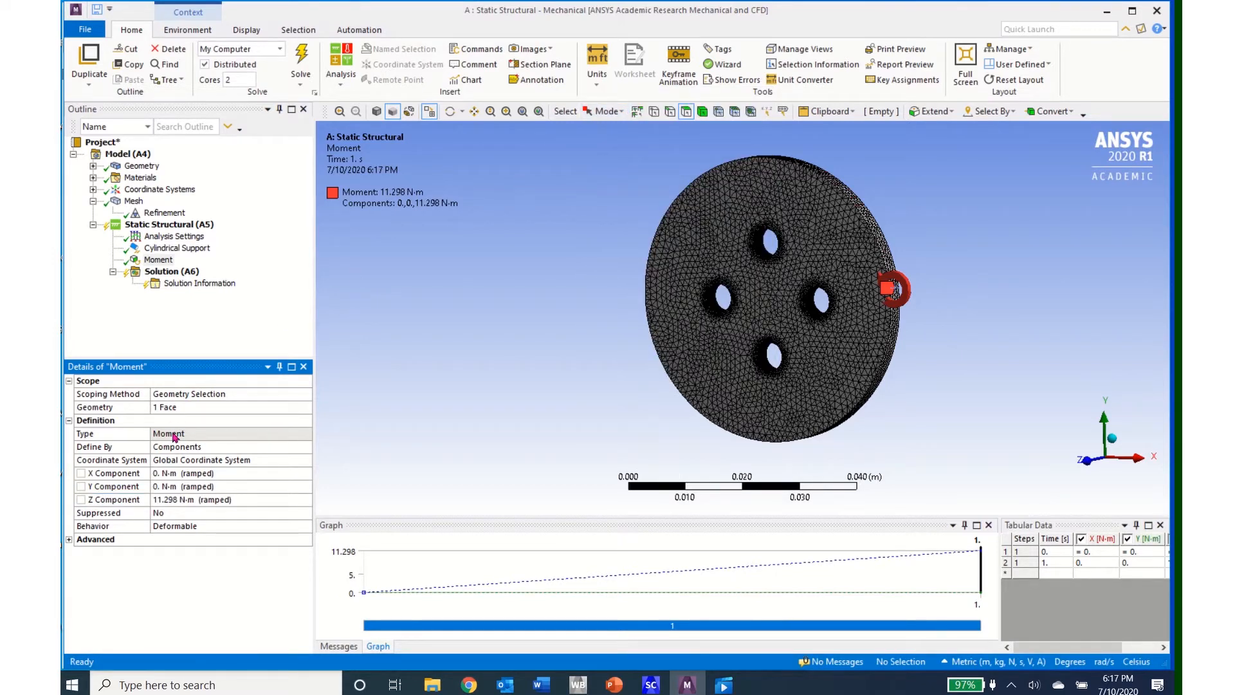
# Step: Set the moment's Z component to 100 N-m
pyautogui.click(156, 263)
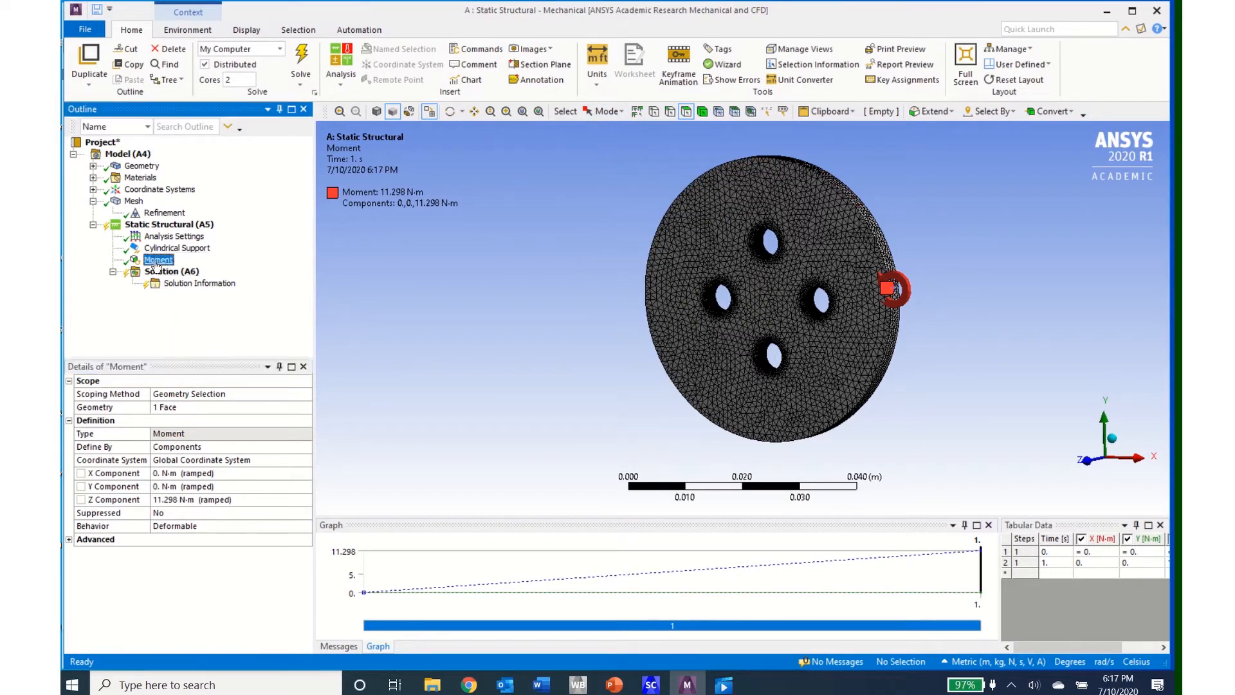
pyautogui.click(164, 500)
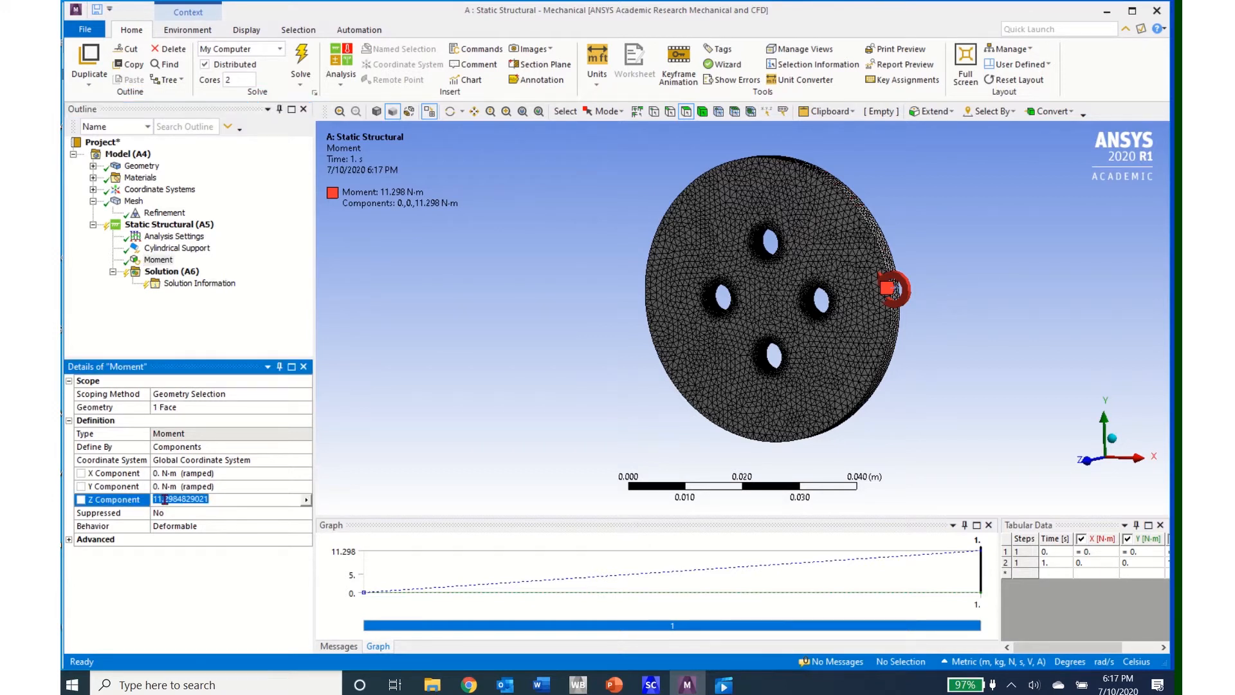
pyautogui.write('100')
pyautogui.press('Return')
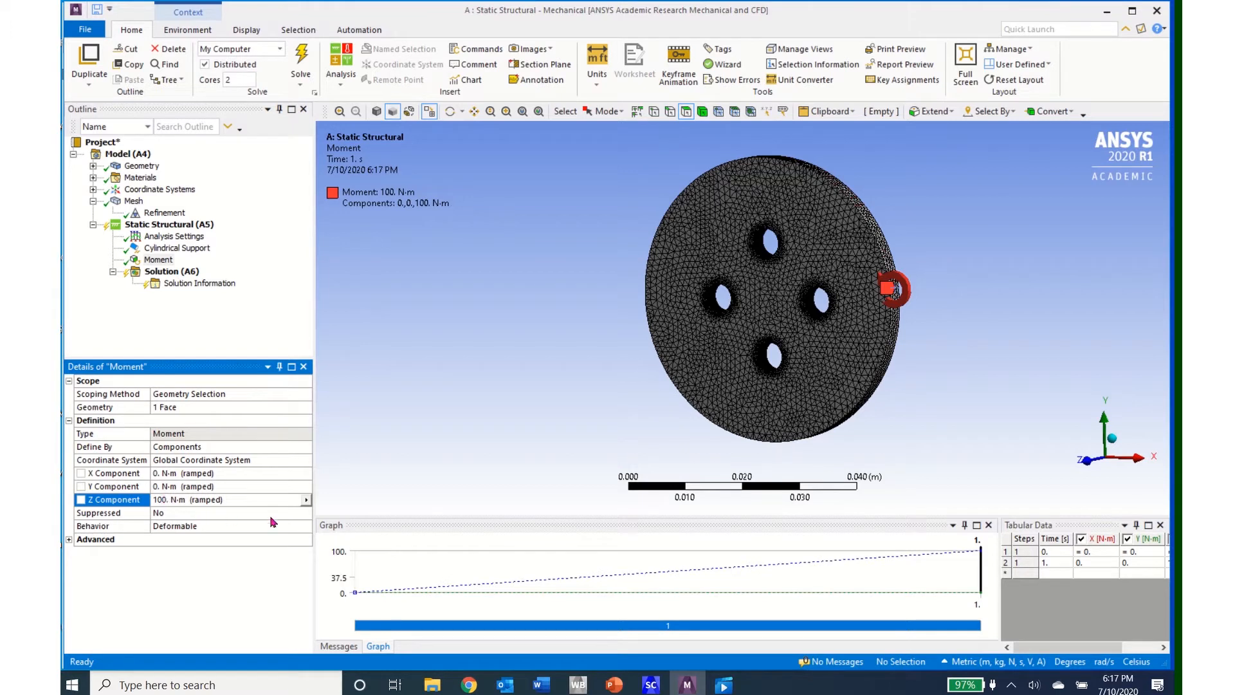
# Step: Add Equivalent (von-Mises) stress and total deformation results to the solution and solve the analysis
pyautogui.click(167, 275)
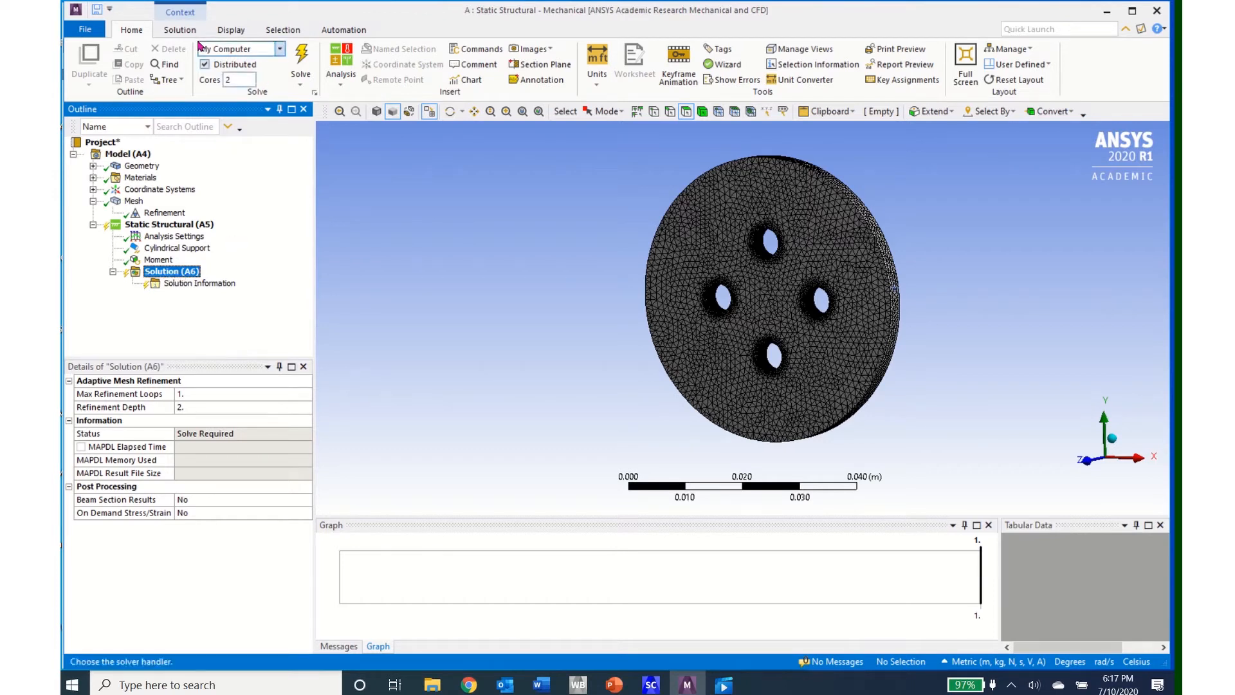
pyautogui.click(172, 33)
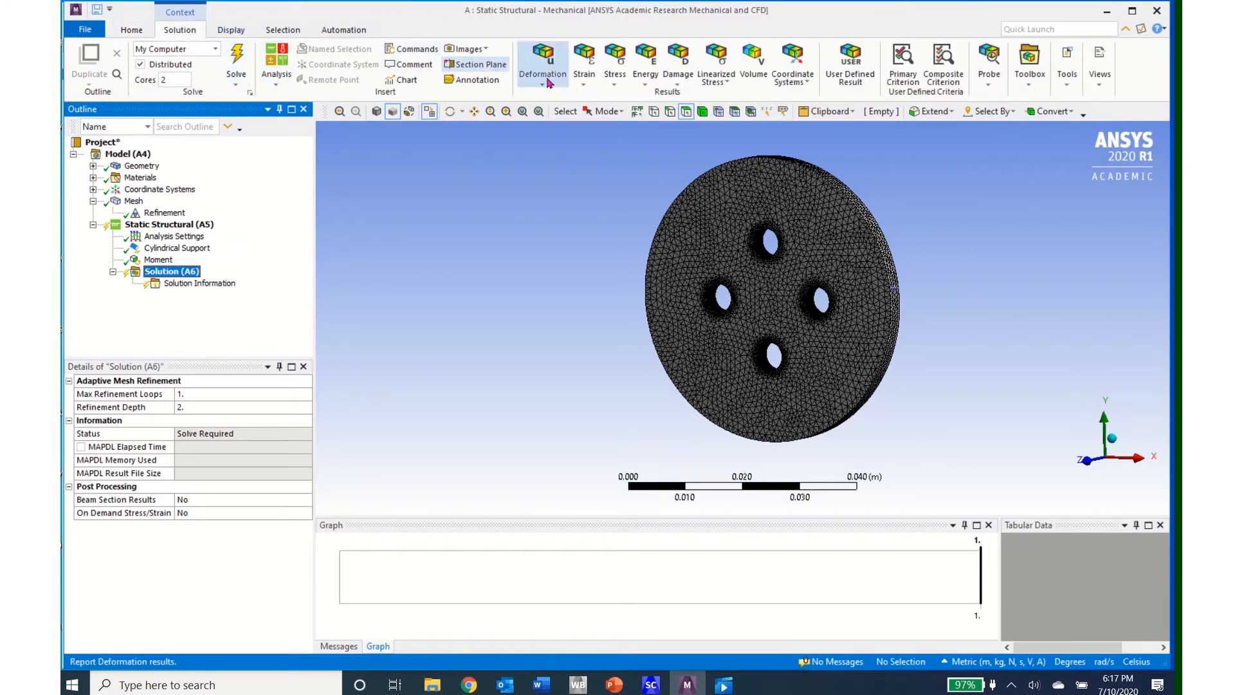
pyautogui.click(614, 88)
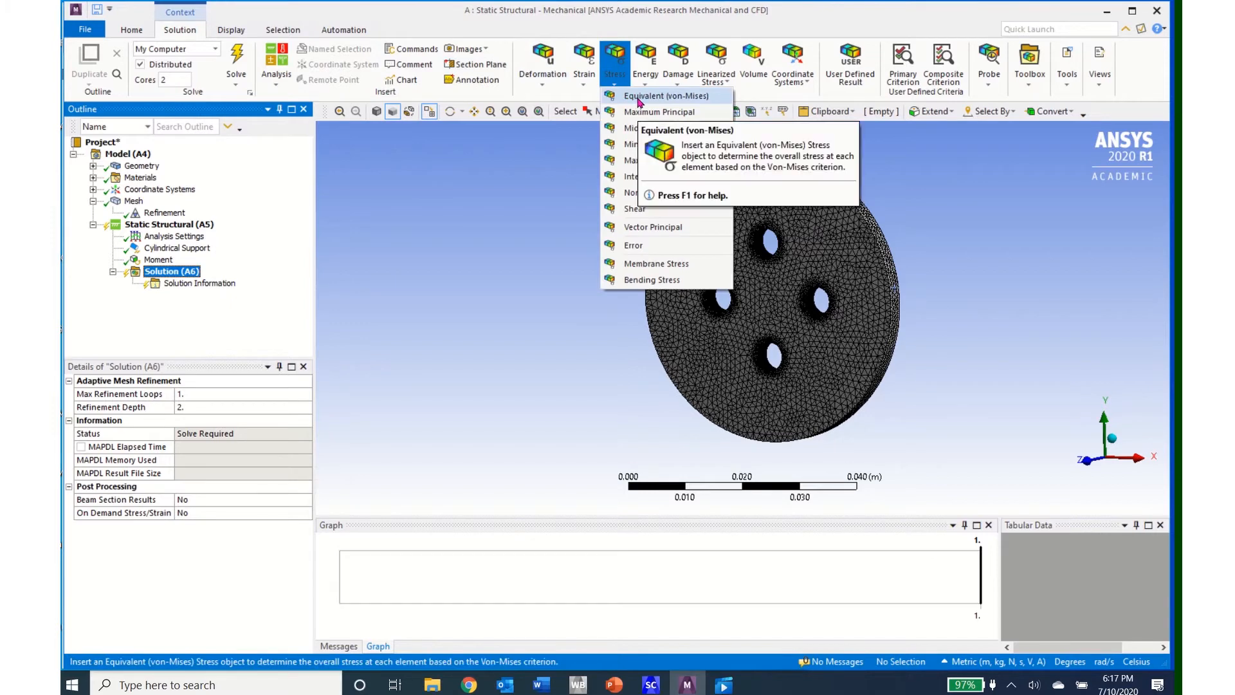
pyautogui.click(637, 101)
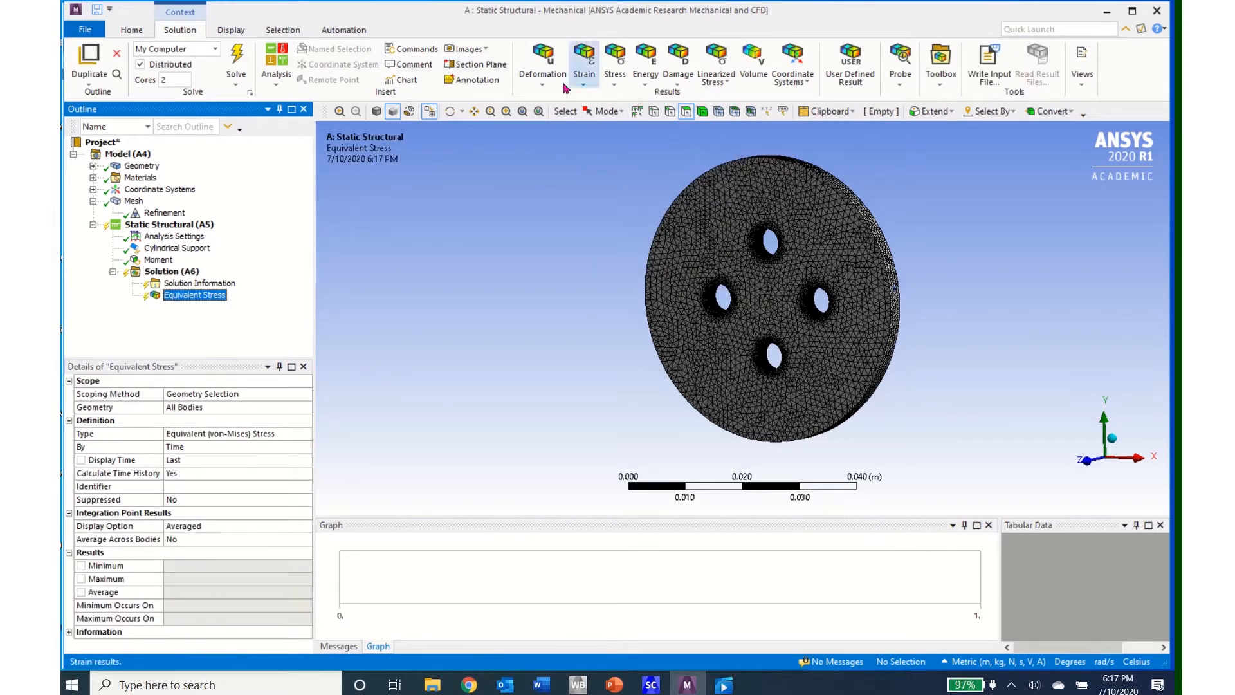
pyautogui.click(542, 83)
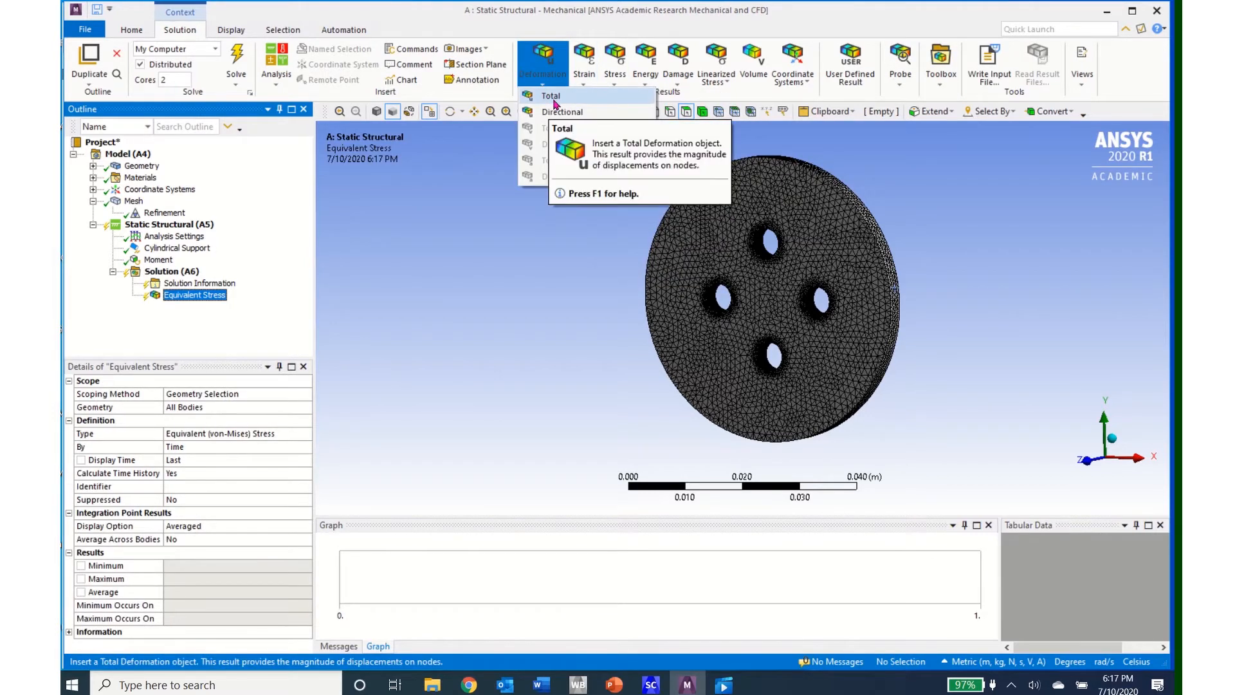
pyautogui.click(552, 97)
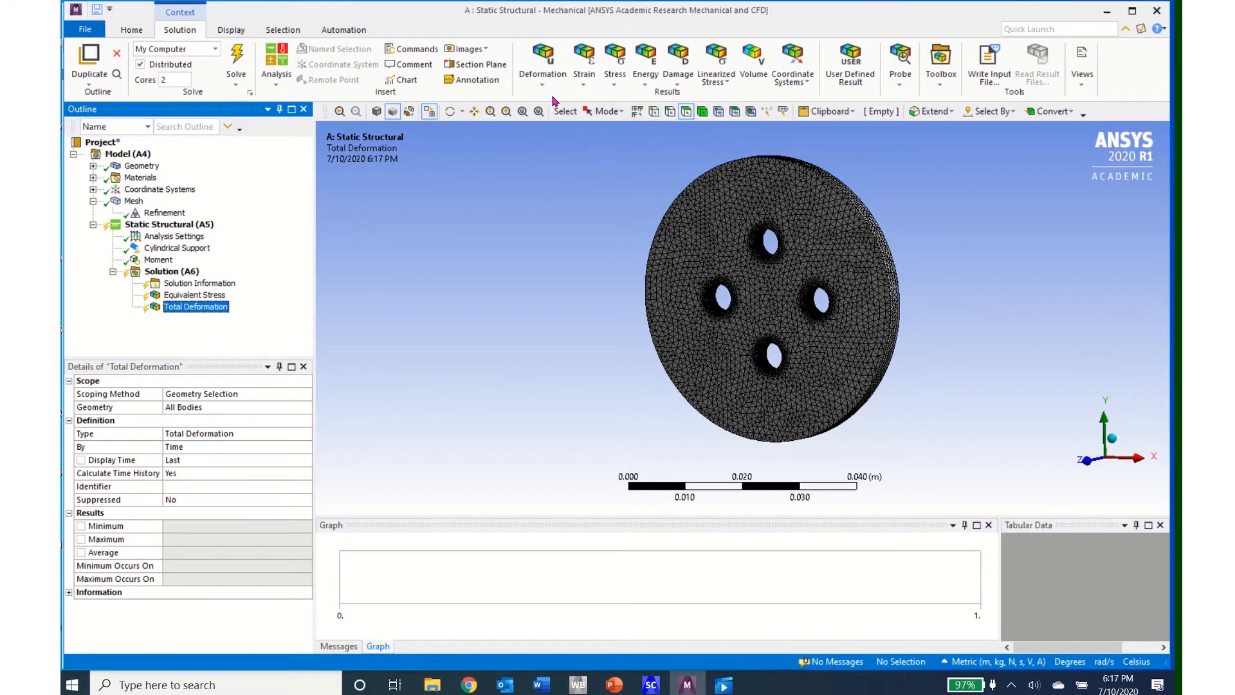
pyautogui.click(236, 55)
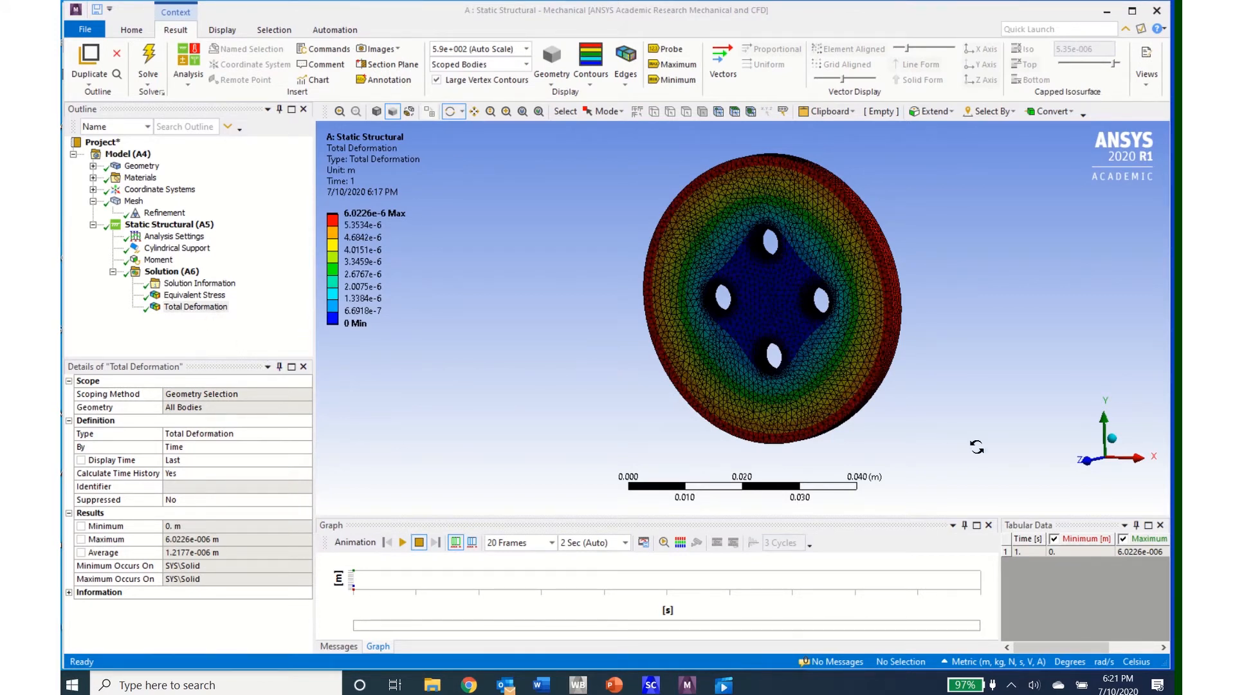
# Step: View the disc face-on along the Z axis and display its Equivalent Stress result
pyautogui.click(1087, 462)
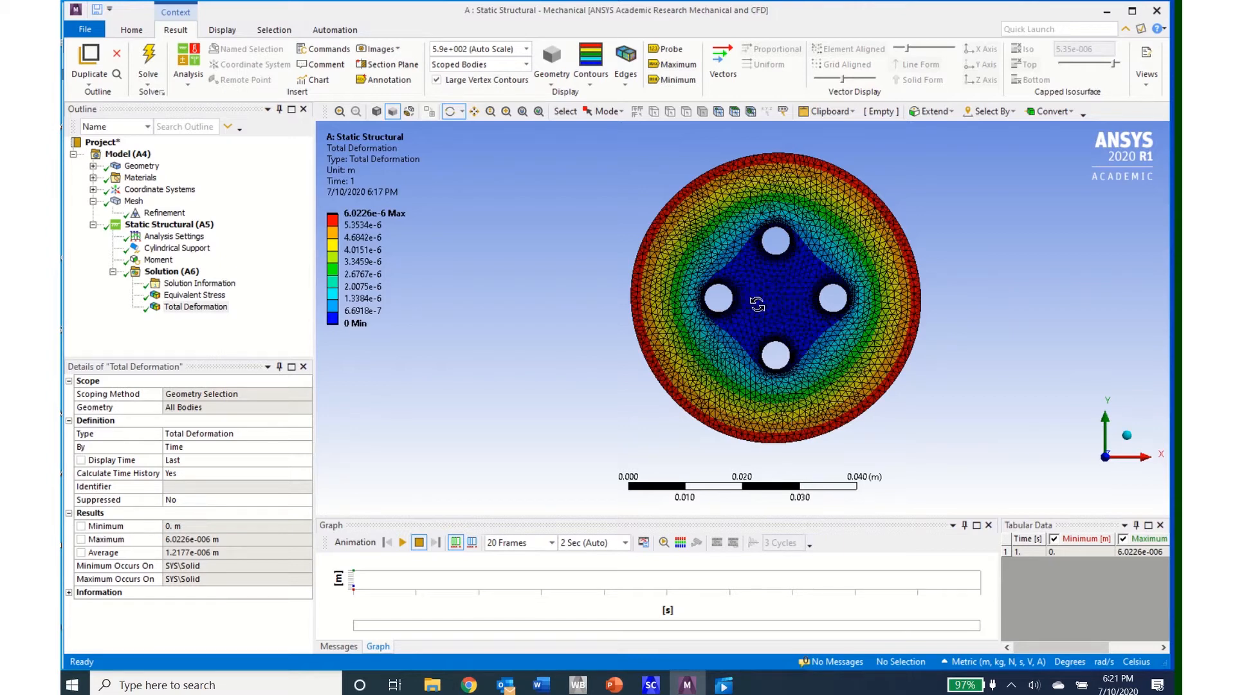
pyautogui.click(195, 295)
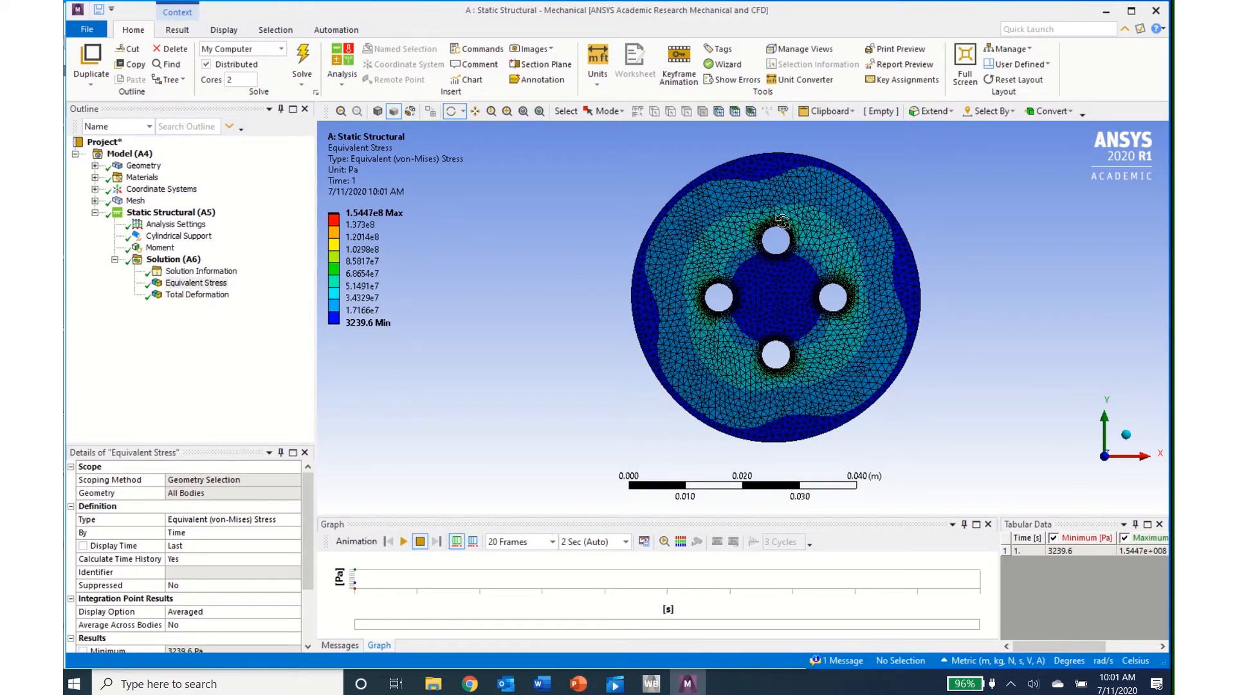
# Step: Switch to Workbench, attach a Topology Optimization system to the Static Structural solution, and update the Static Structural results
pyautogui.click(1106, 12)
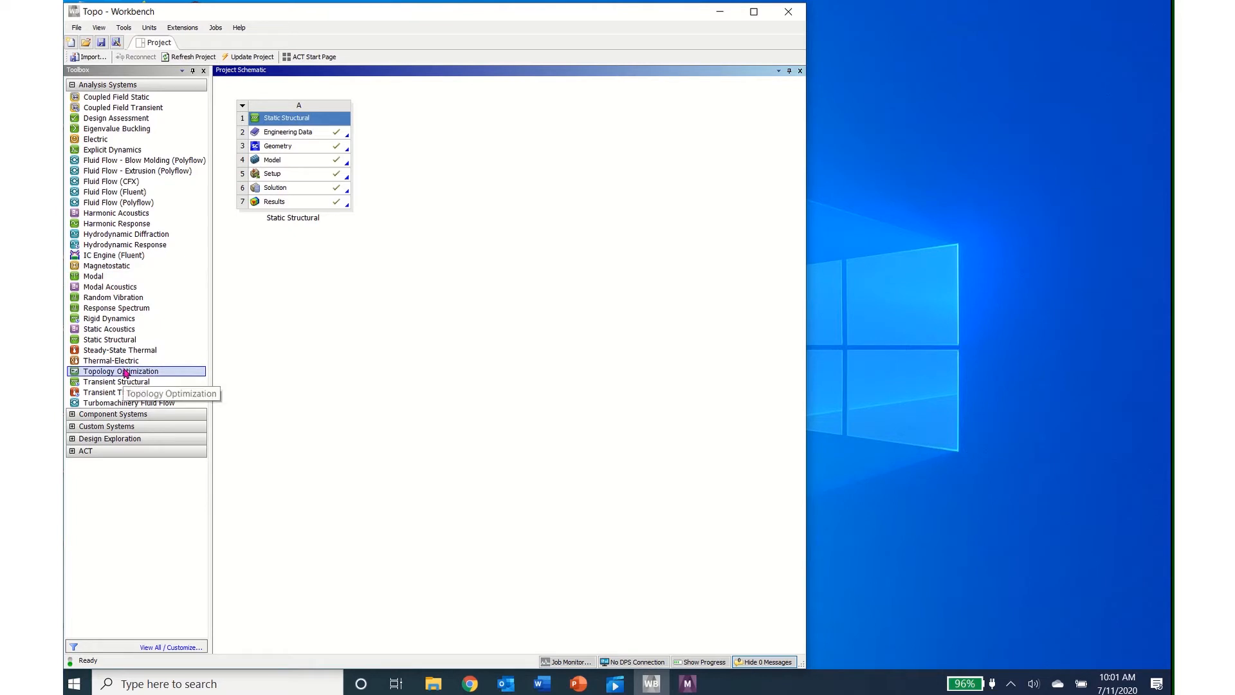
pyautogui.moveTo(126, 373); pyautogui.dragTo(285, 188)
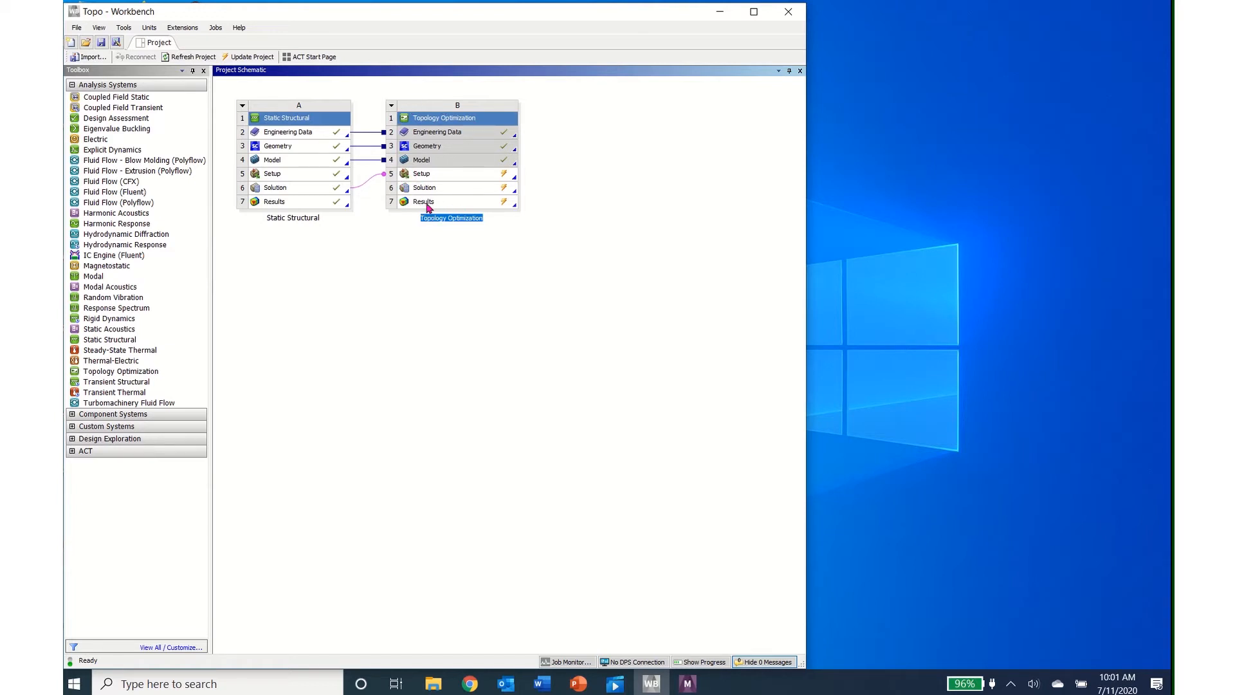
pyautogui.rightClick(307, 206)
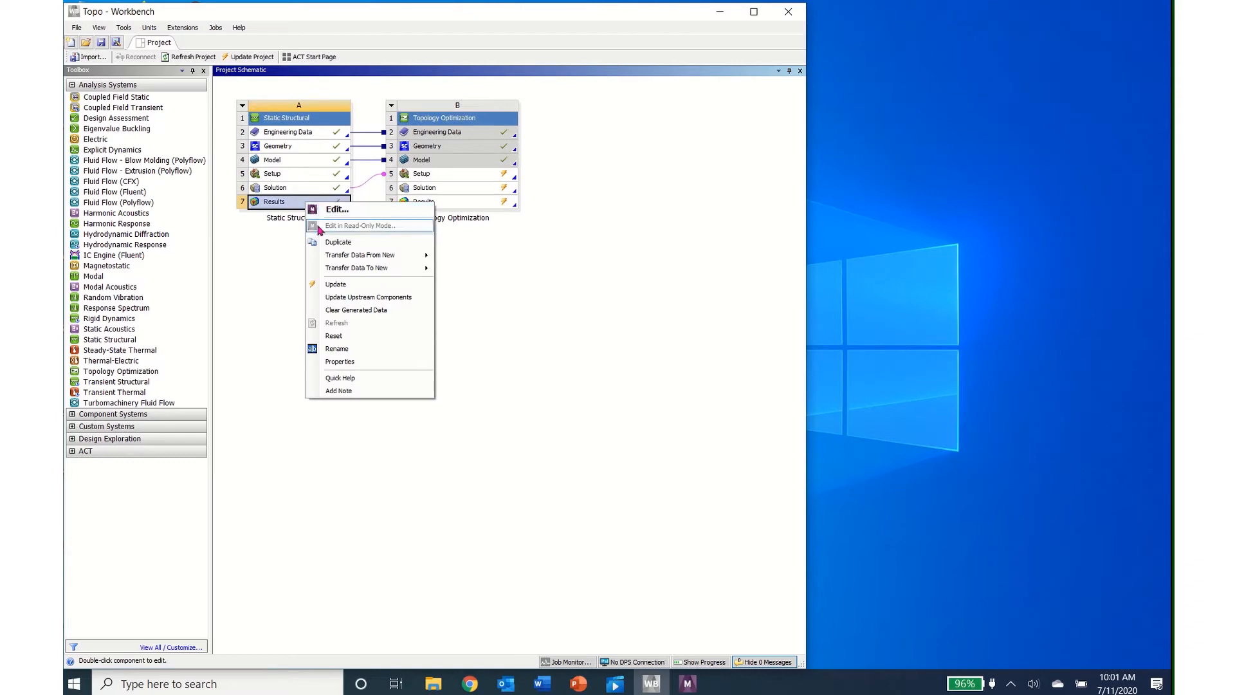
pyautogui.click(337, 284)
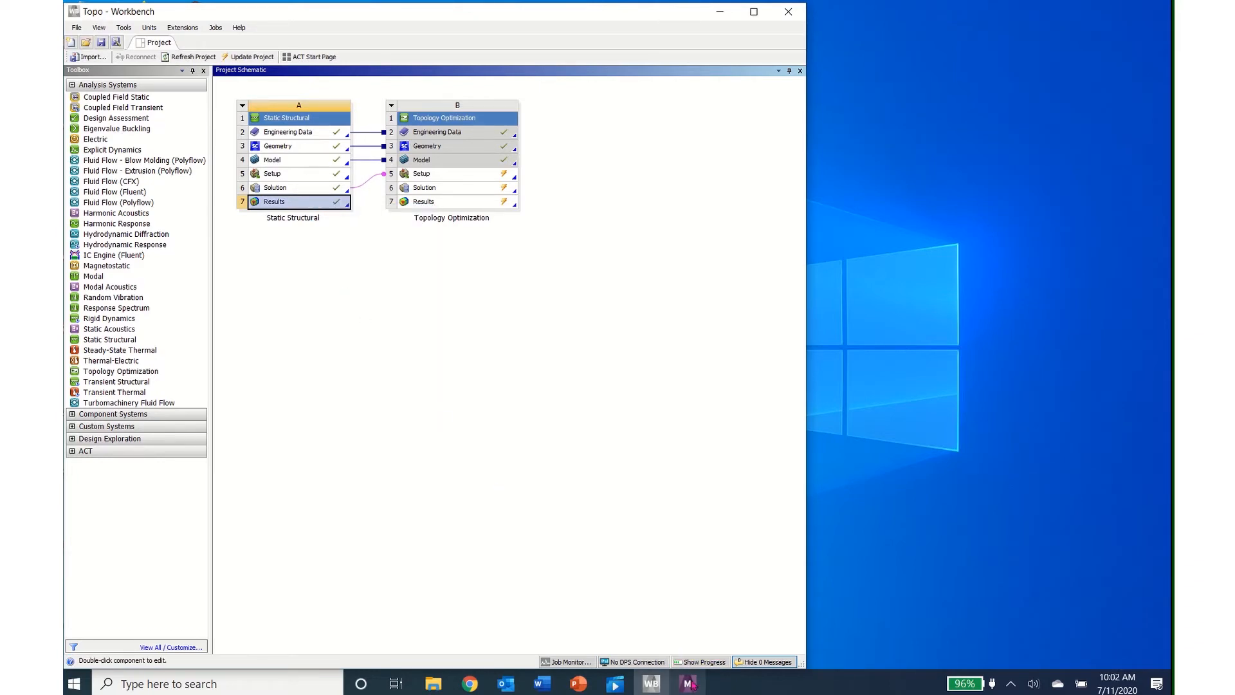
# Step: Return to Mechanical, review the topology Analysis Settings, and set the optimization region's exclusion to All Boundary Conditions
pyautogui.click(689, 684)
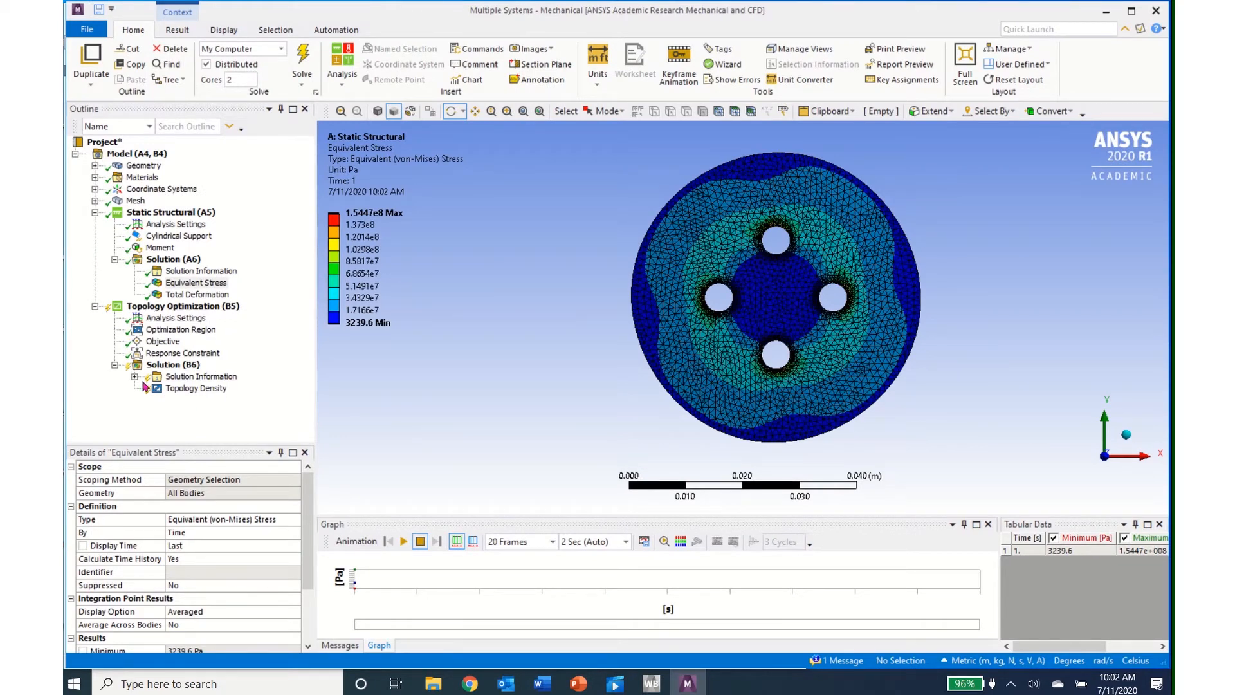
pyautogui.click(166, 319)
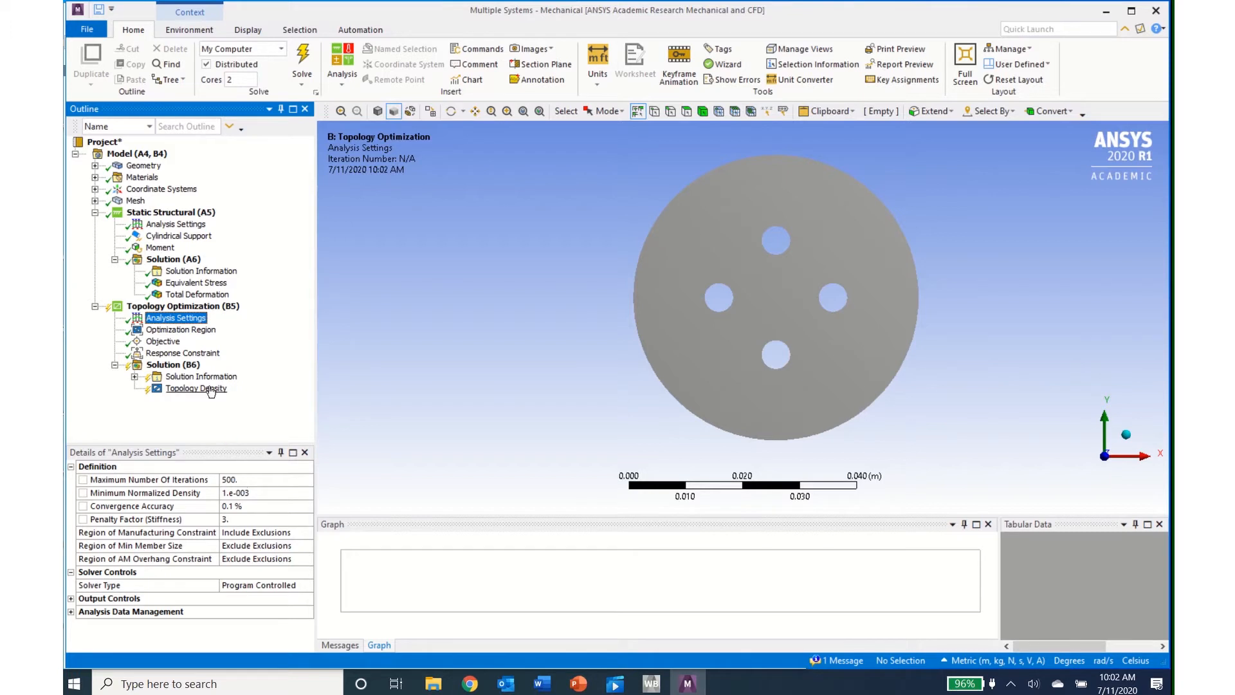
pyautogui.click(197, 332)
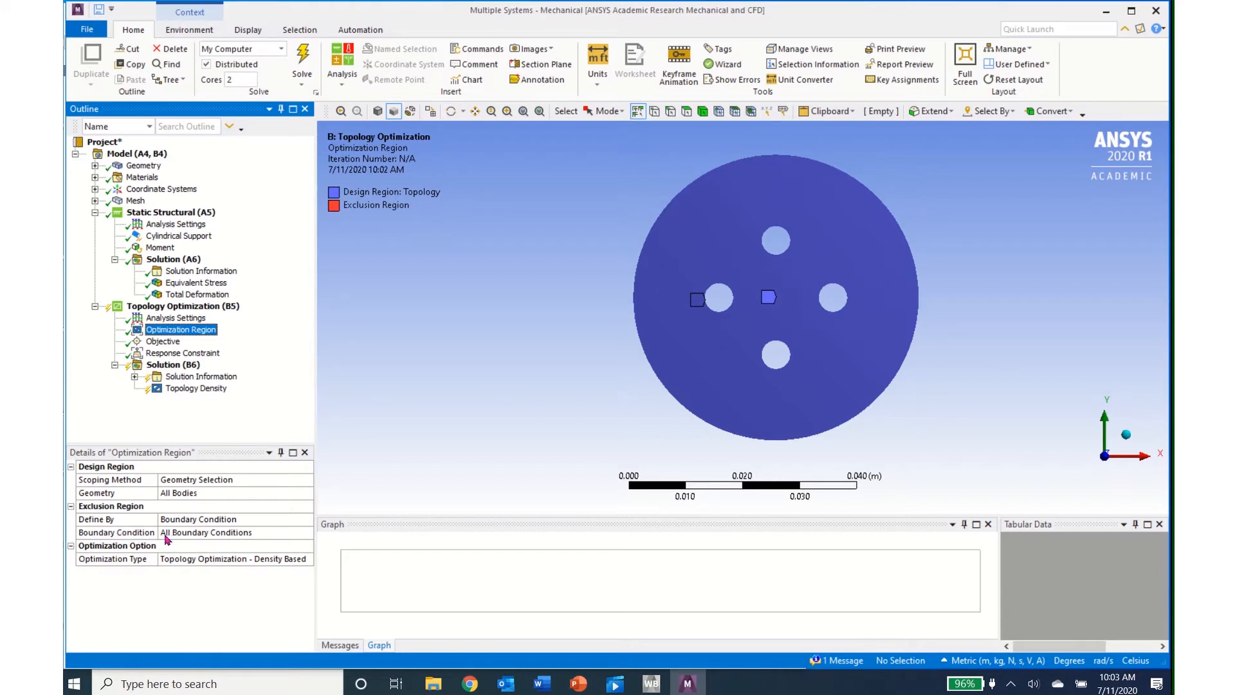
pyautogui.click(311, 534)
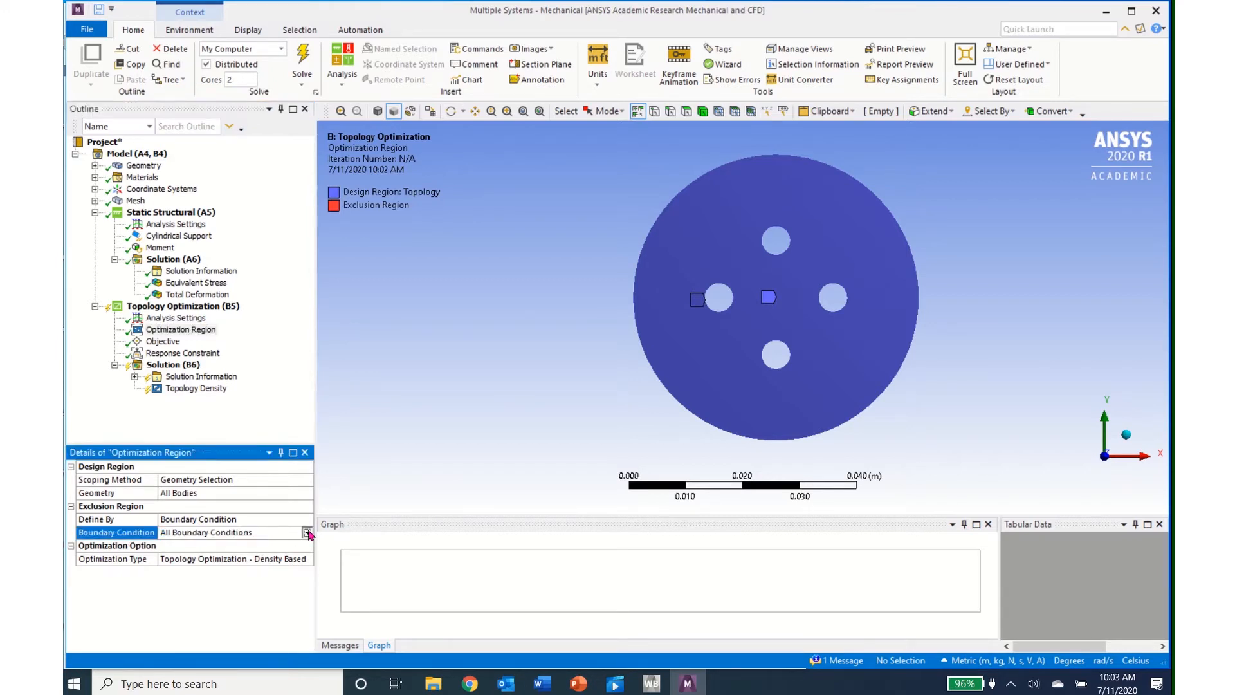
pyautogui.click(307, 533)
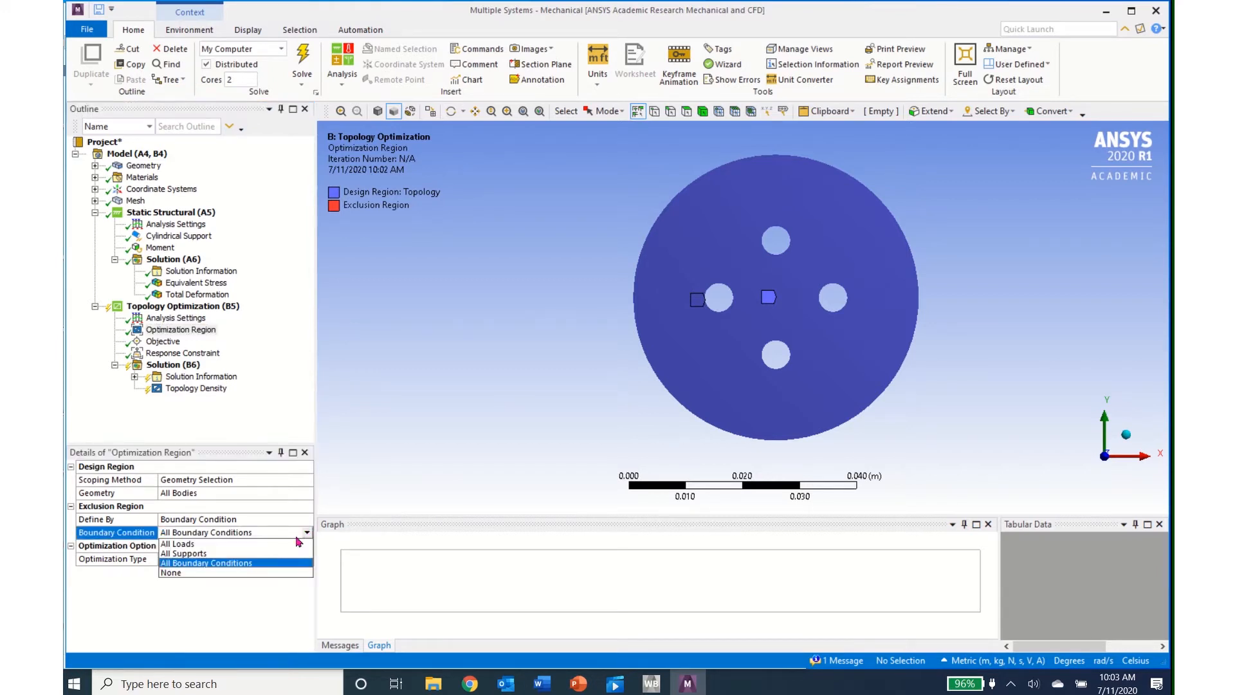
pyautogui.click(251, 563)
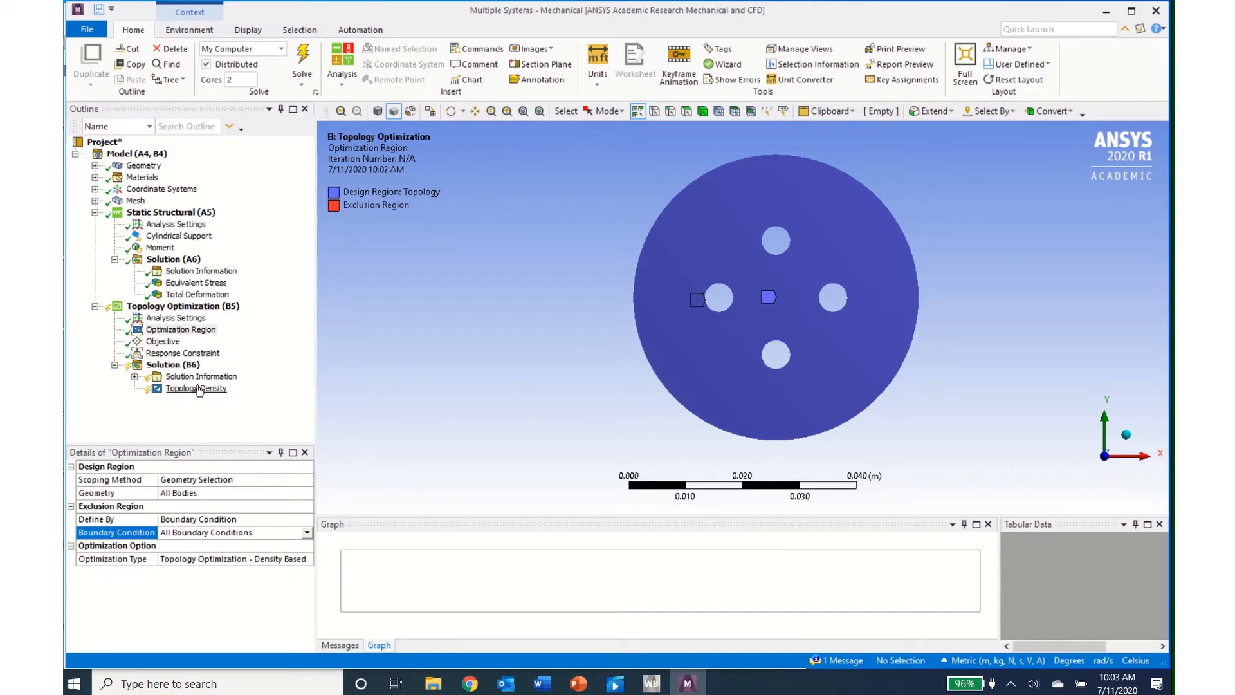
# Step: Review the optimization objective and set the response constraint to Mass with 30% to retain
pyautogui.click(155, 343)
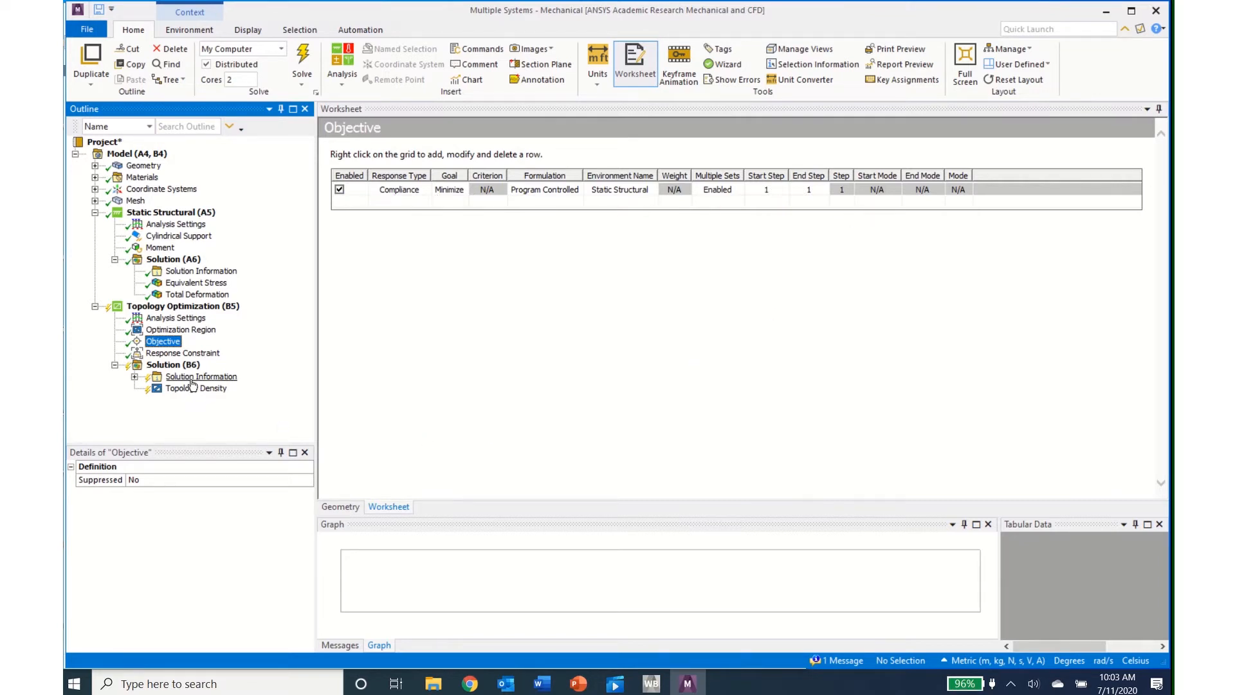
pyautogui.click(169, 355)
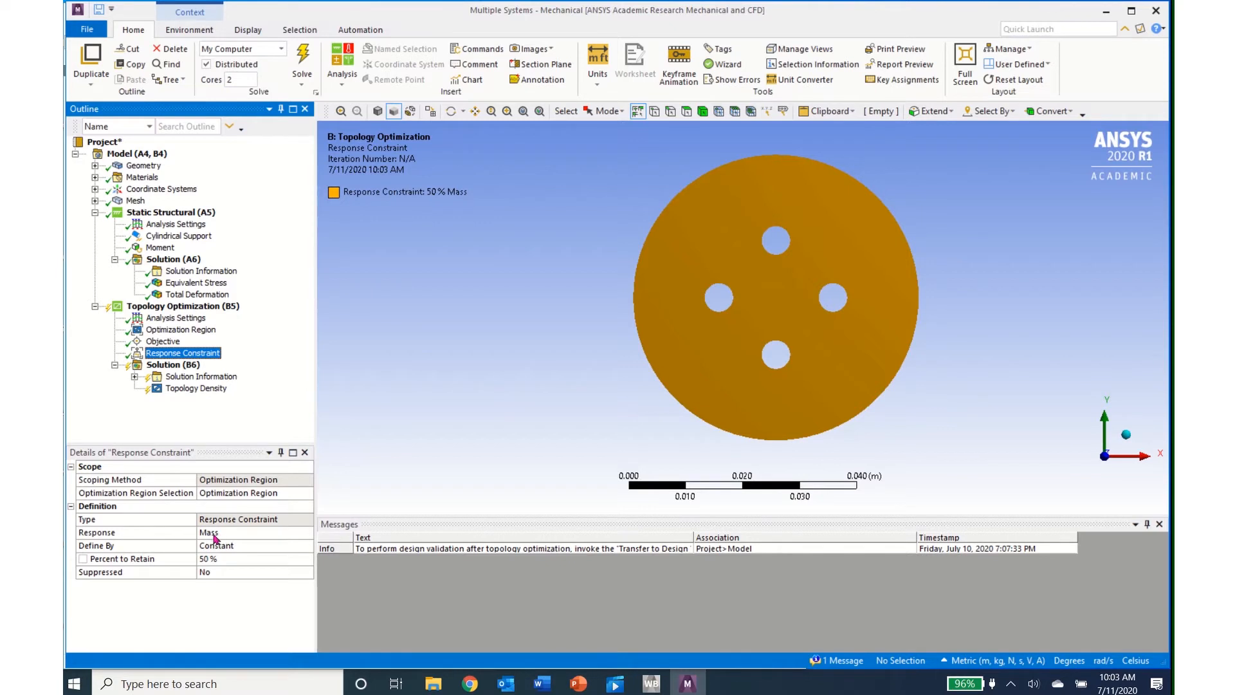
pyautogui.click(308, 533)
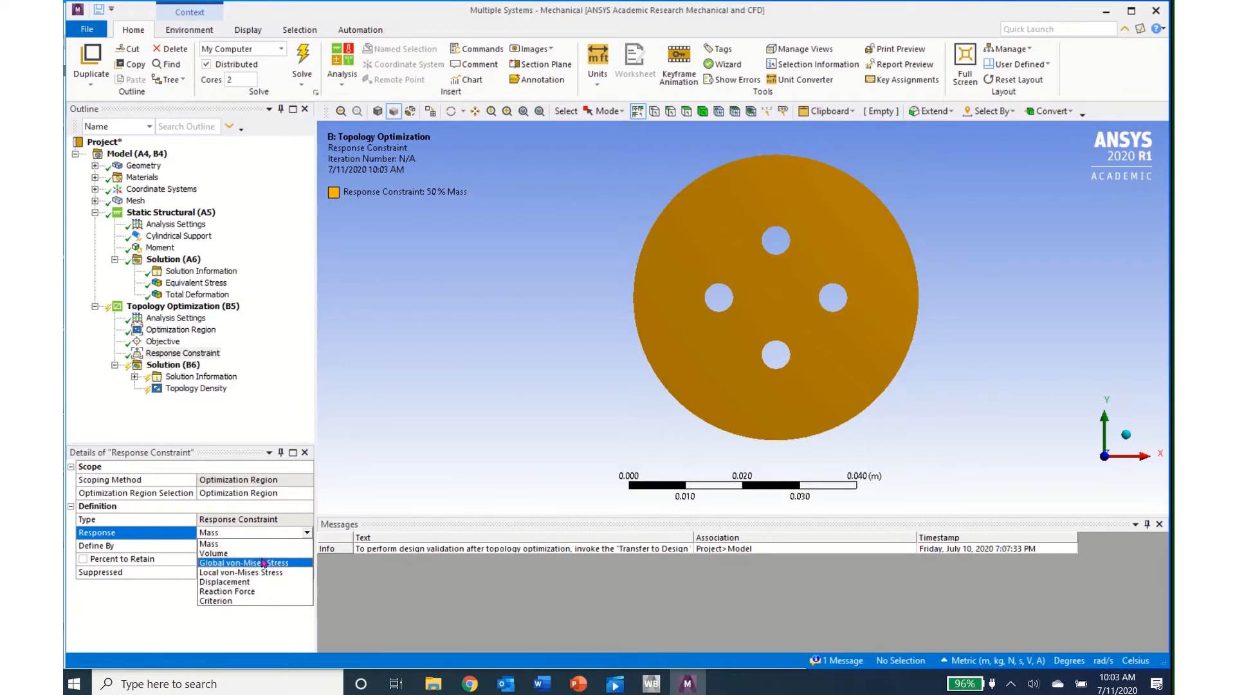
pyautogui.click(212, 546)
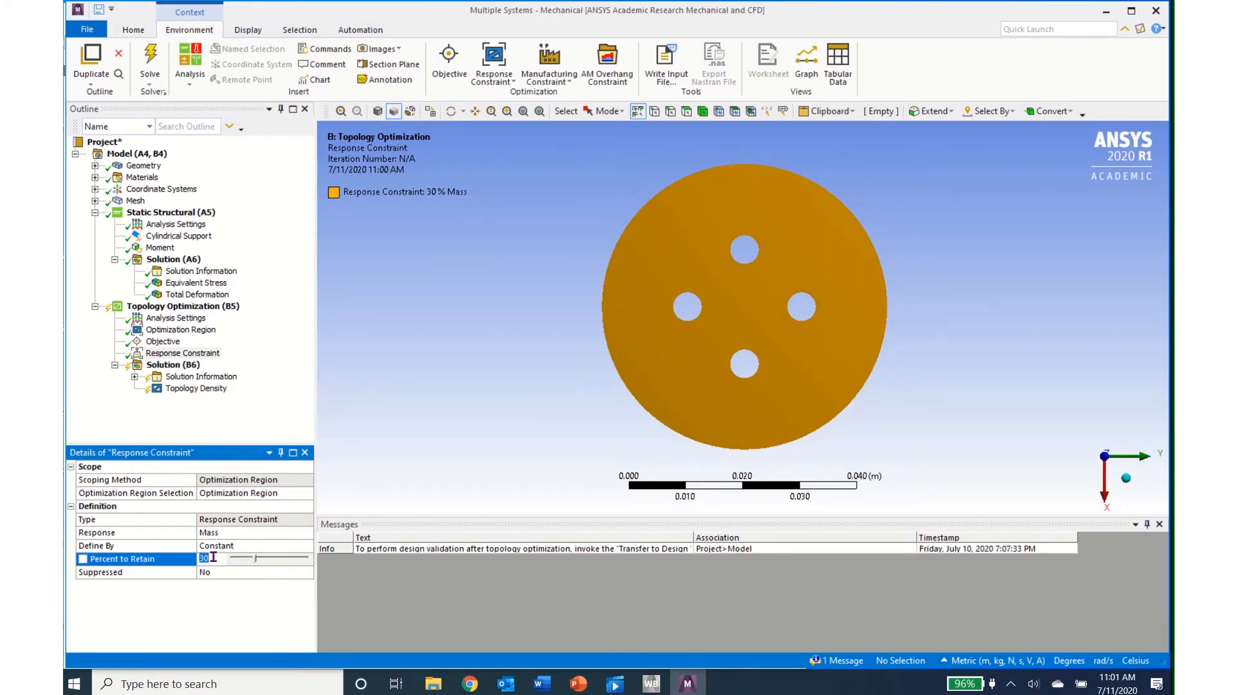
pyautogui.press('Return')
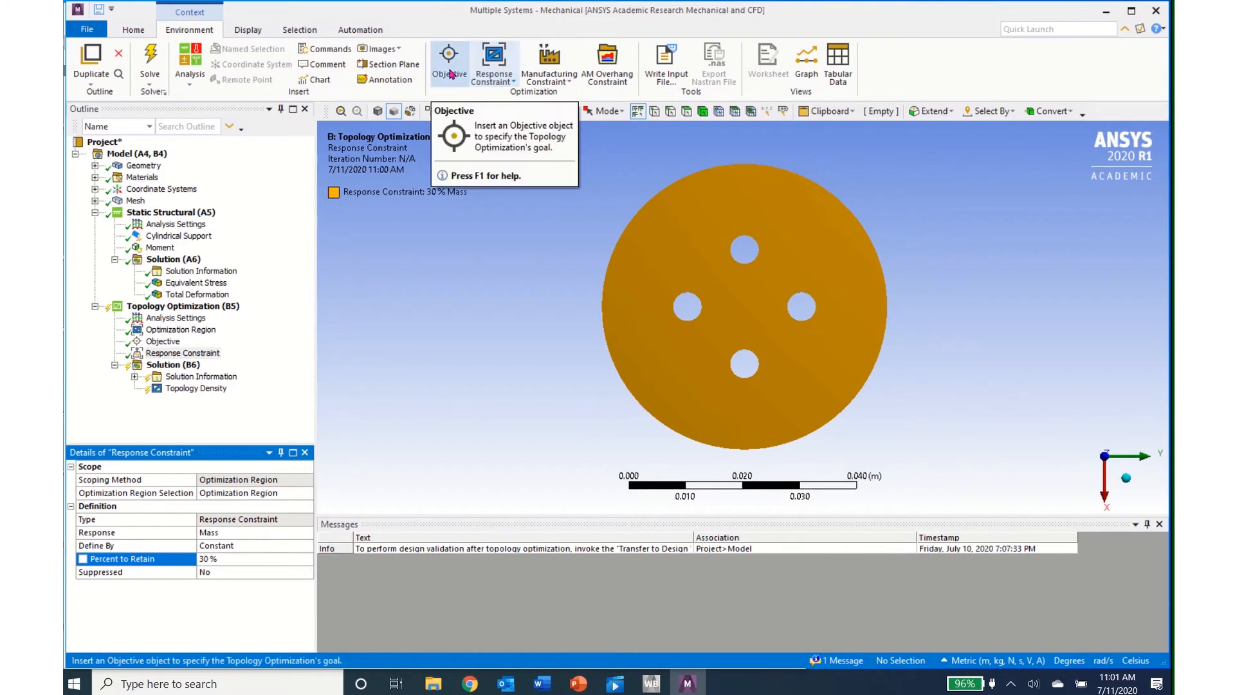
pyautogui.click(494, 79)
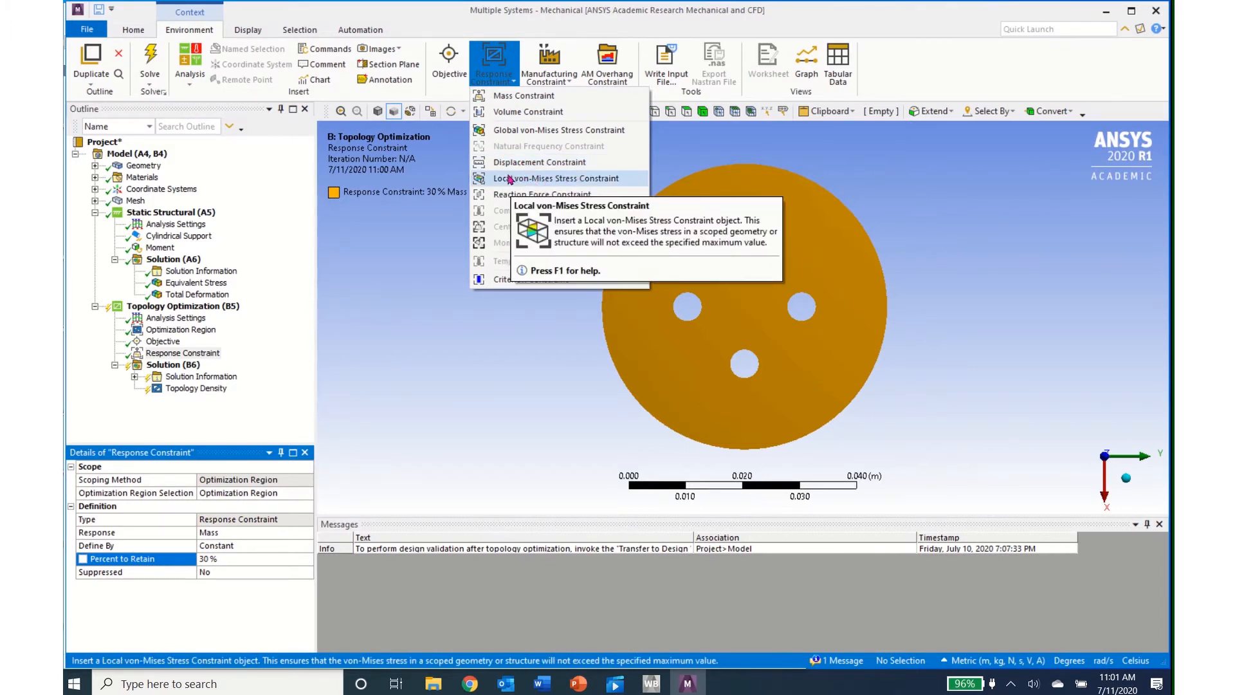
pyautogui.click(545, 72)
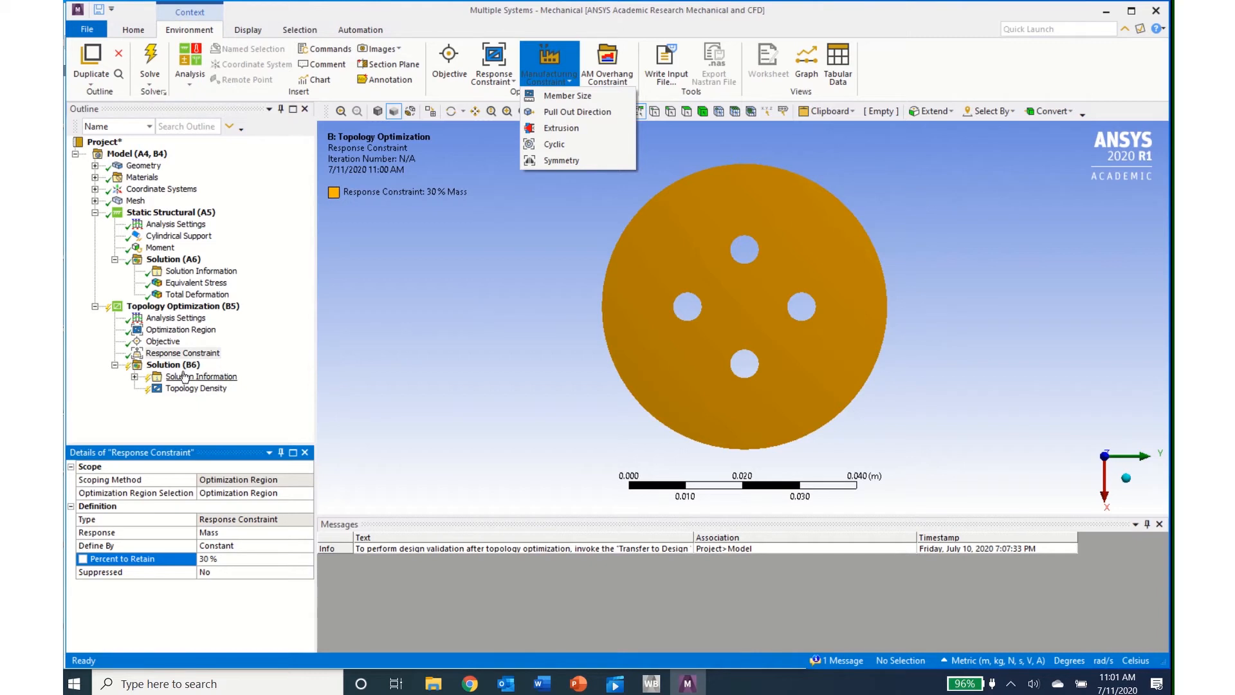
# Step: Solve the topology optimization and open the Topology Density Tracker under its Solution Information
pyautogui.click(165, 366)
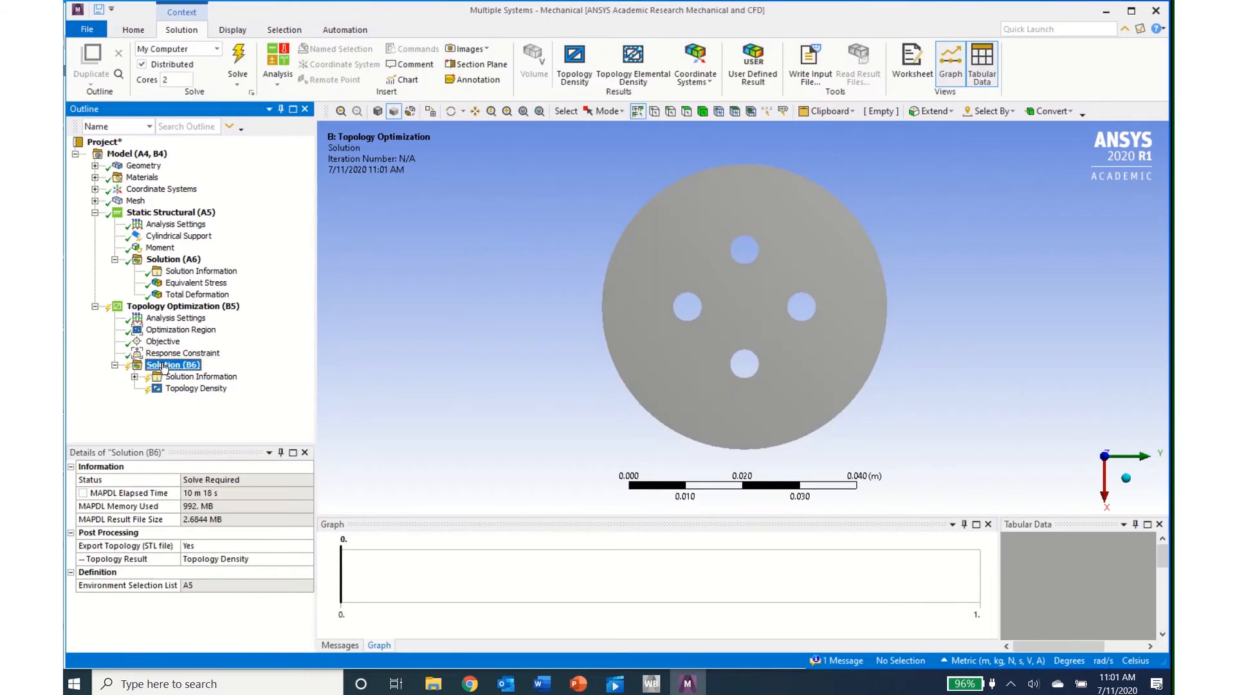
pyautogui.click(236, 67)
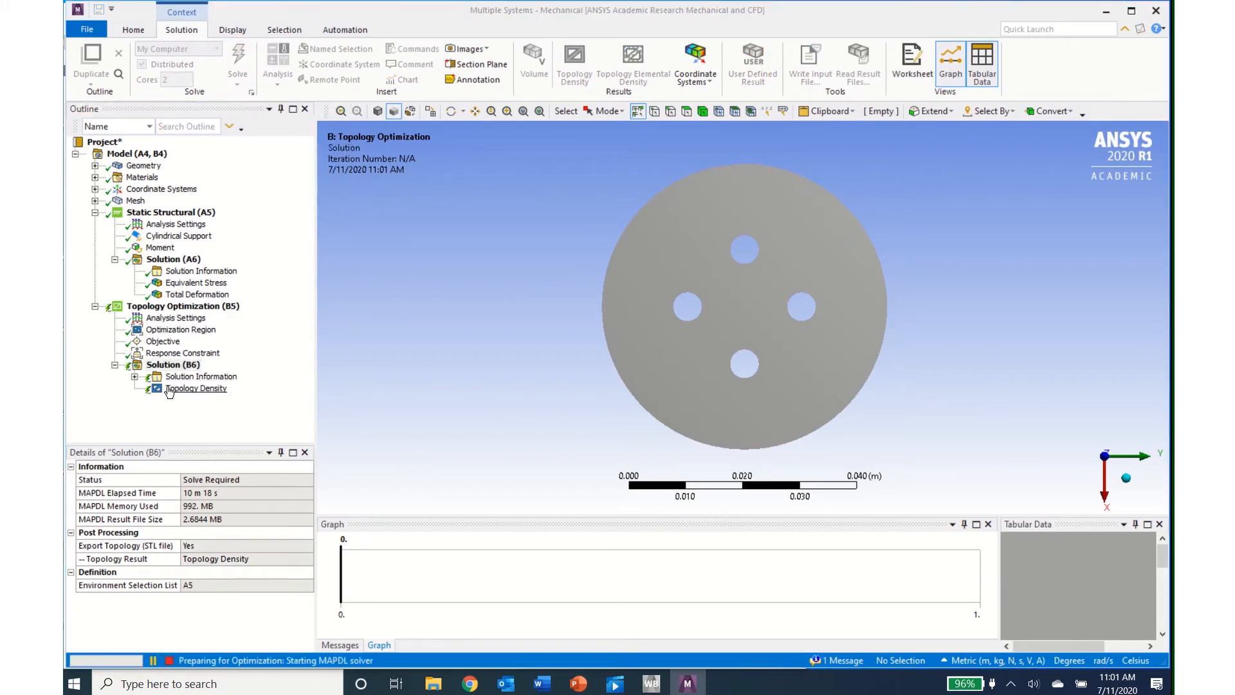
pyautogui.click(135, 378)
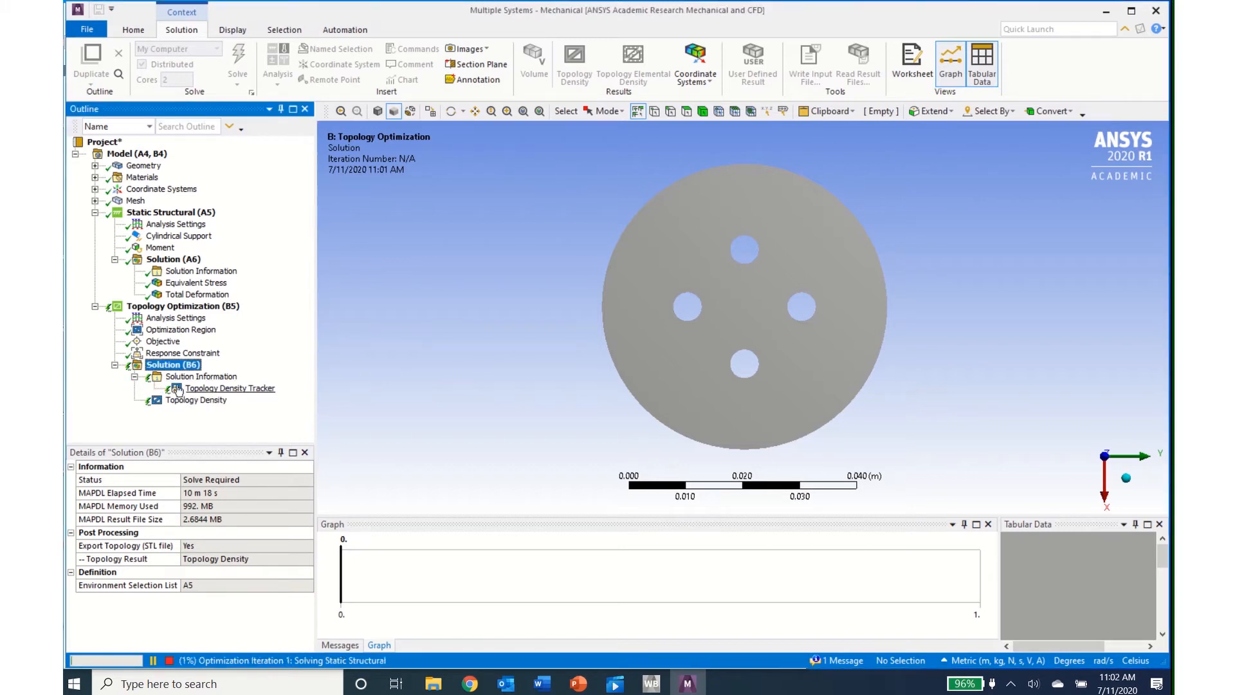
pyautogui.click(216, 390)
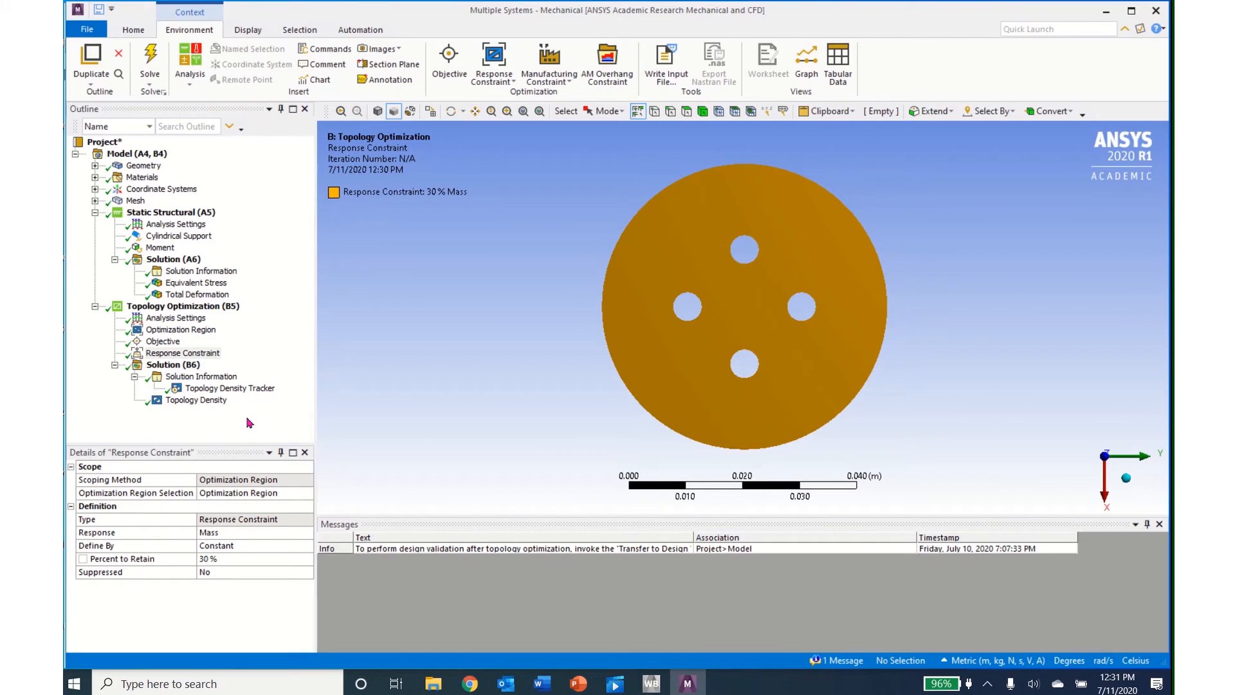
# Step: Display the Topology Density result of the optimized disc, play its animation and stop it
pyautogui.click(186, 401)
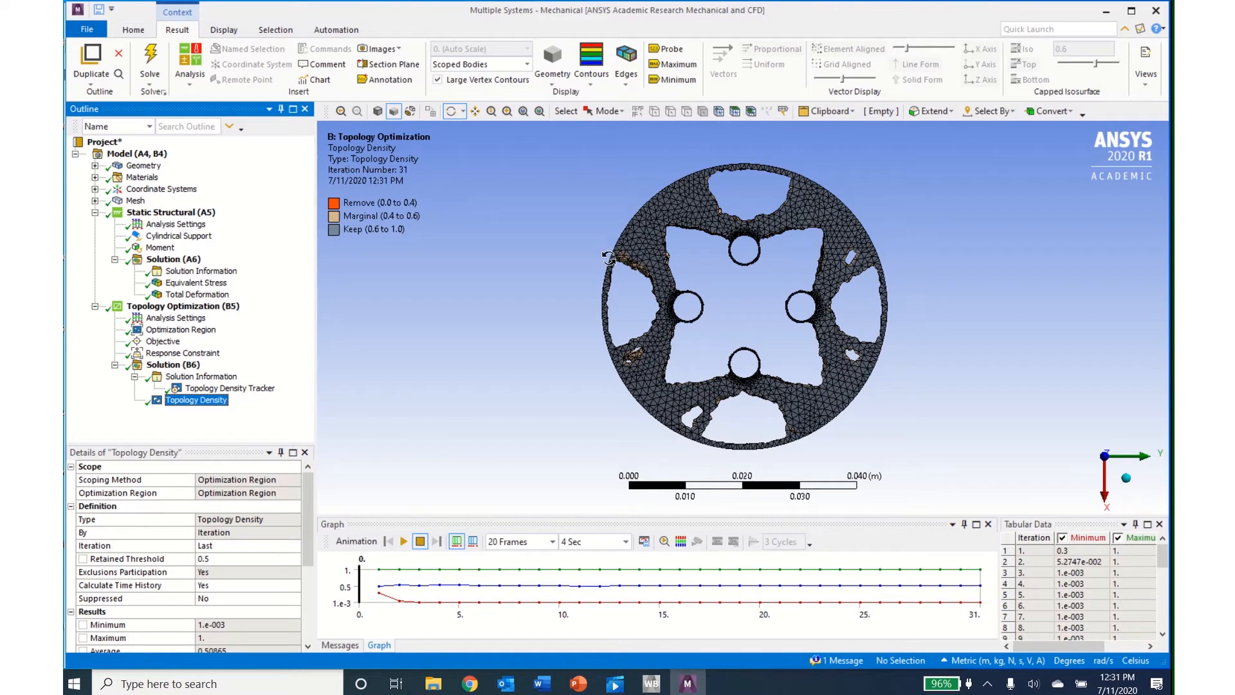
pyautogui.click(403, 542)
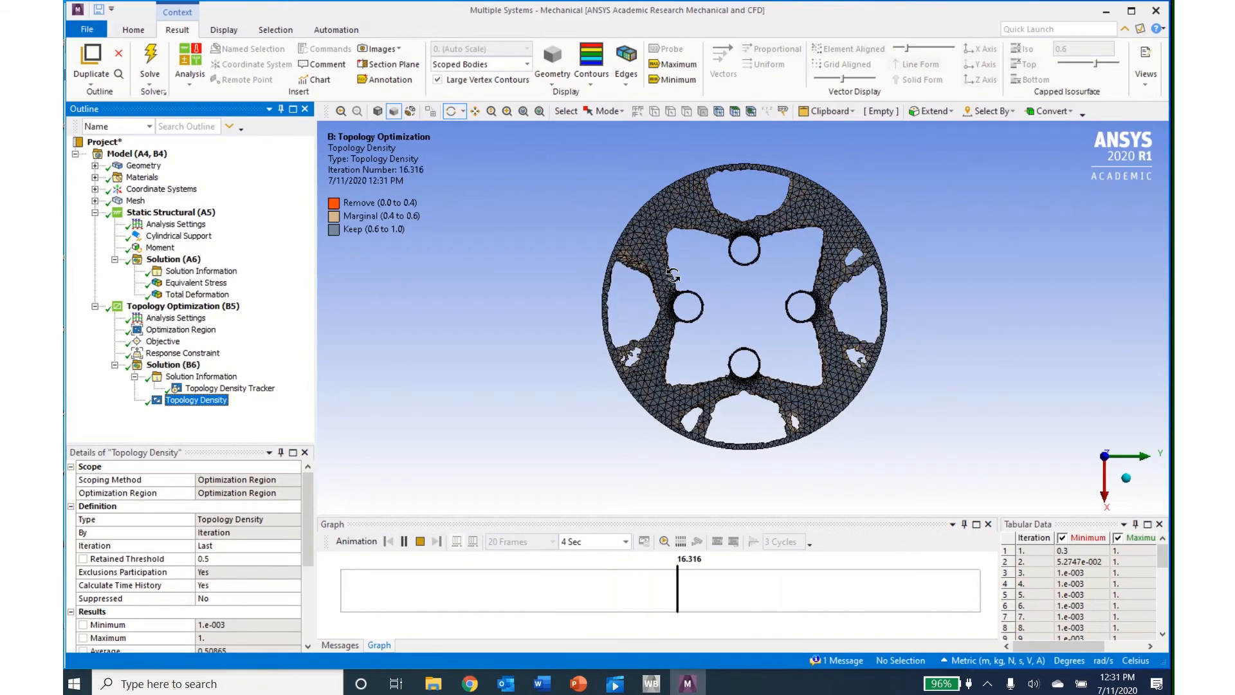
pyautogui.click(421, 542)
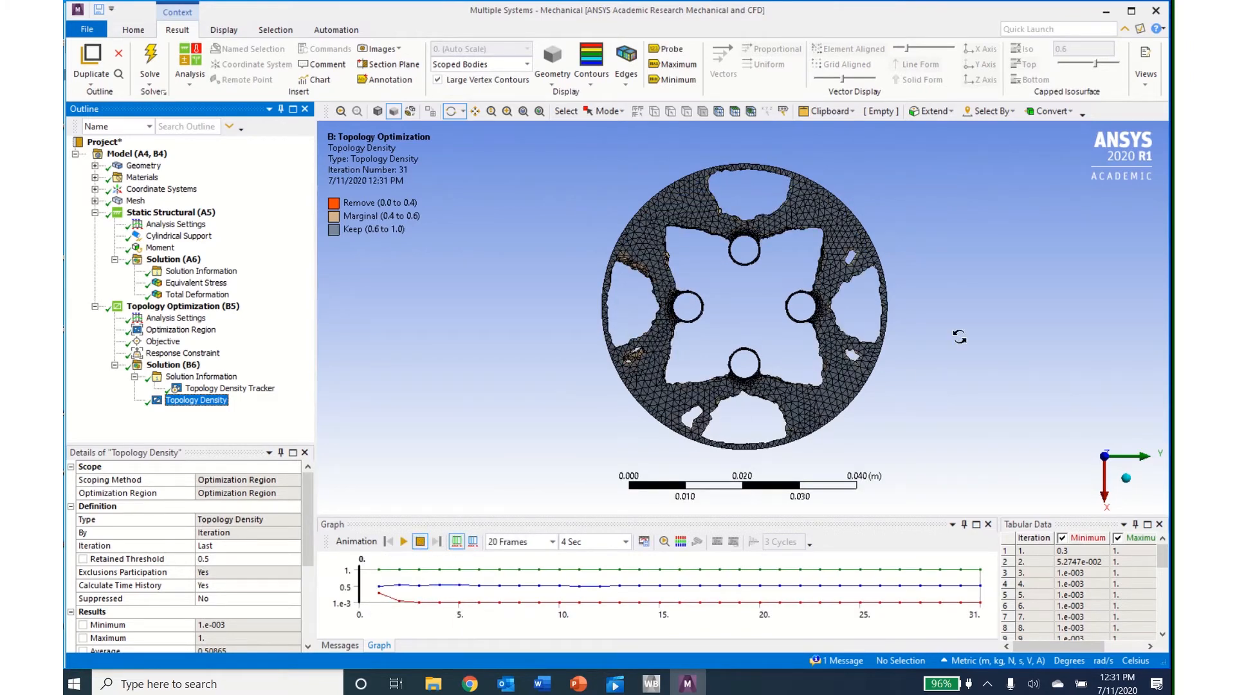
# Step: Switch to Workbench and transfer the Topology Optimization results to a design validation system
pyautogui.click(1106, 11)
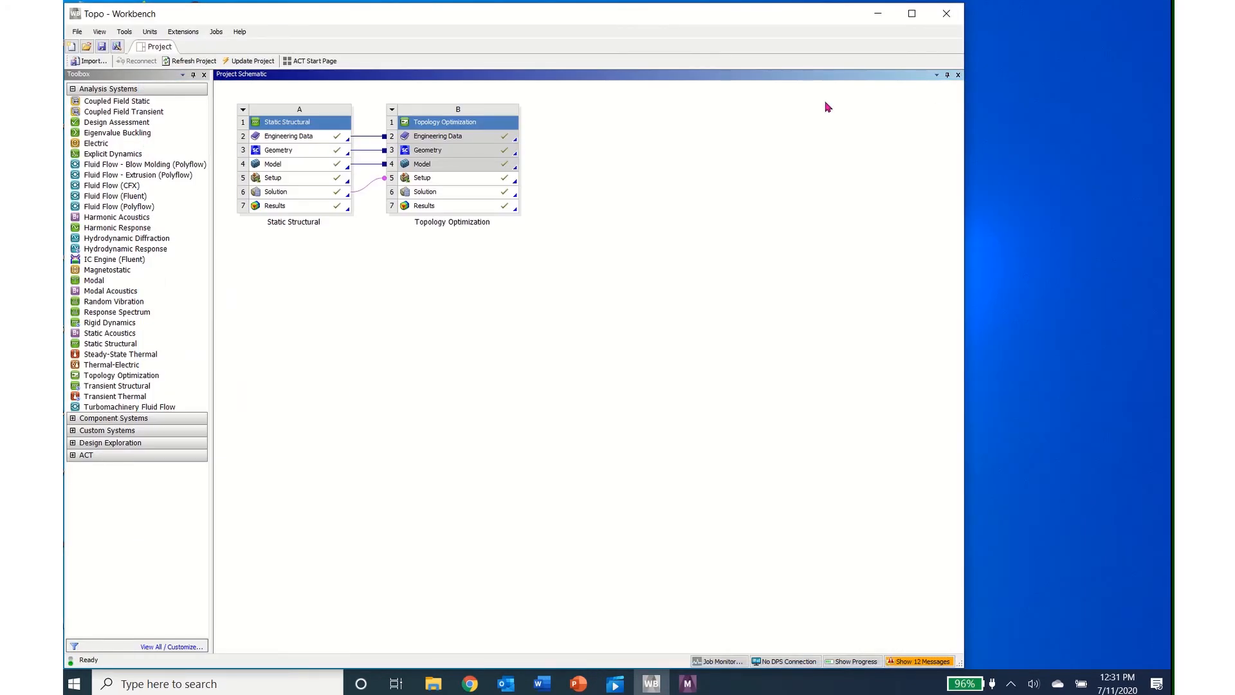
pyautogui.rightClick(490, 211)
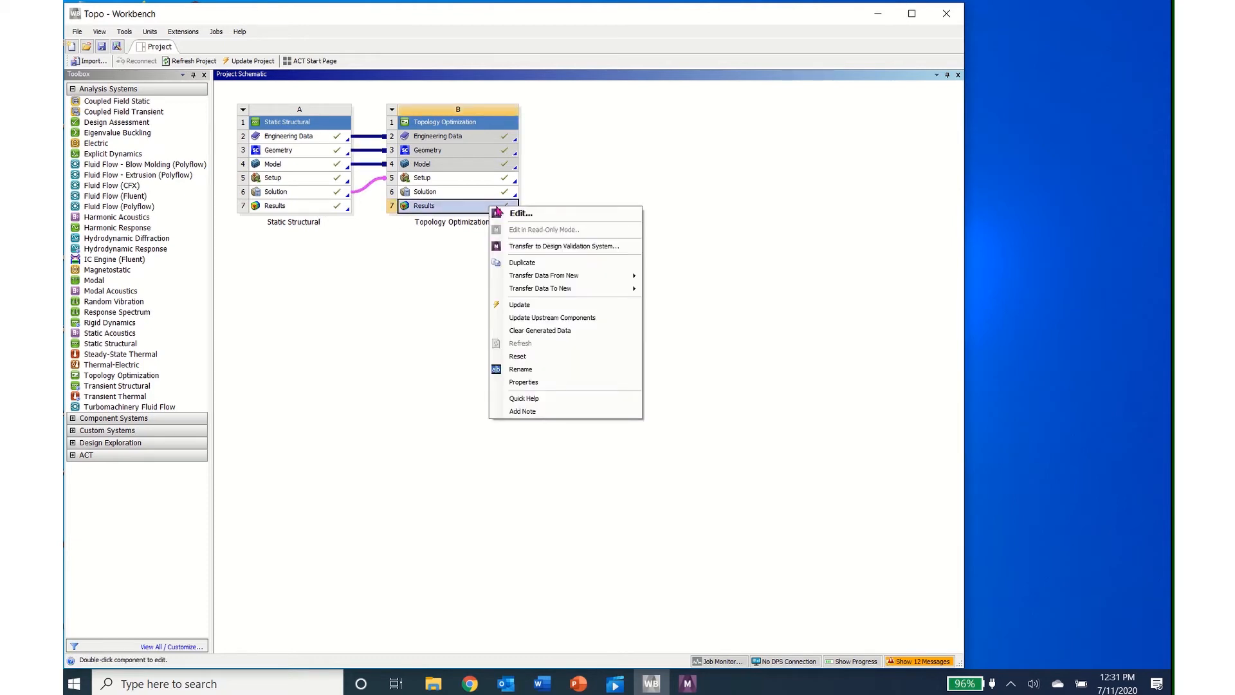
pyautogui.click(526, 248)
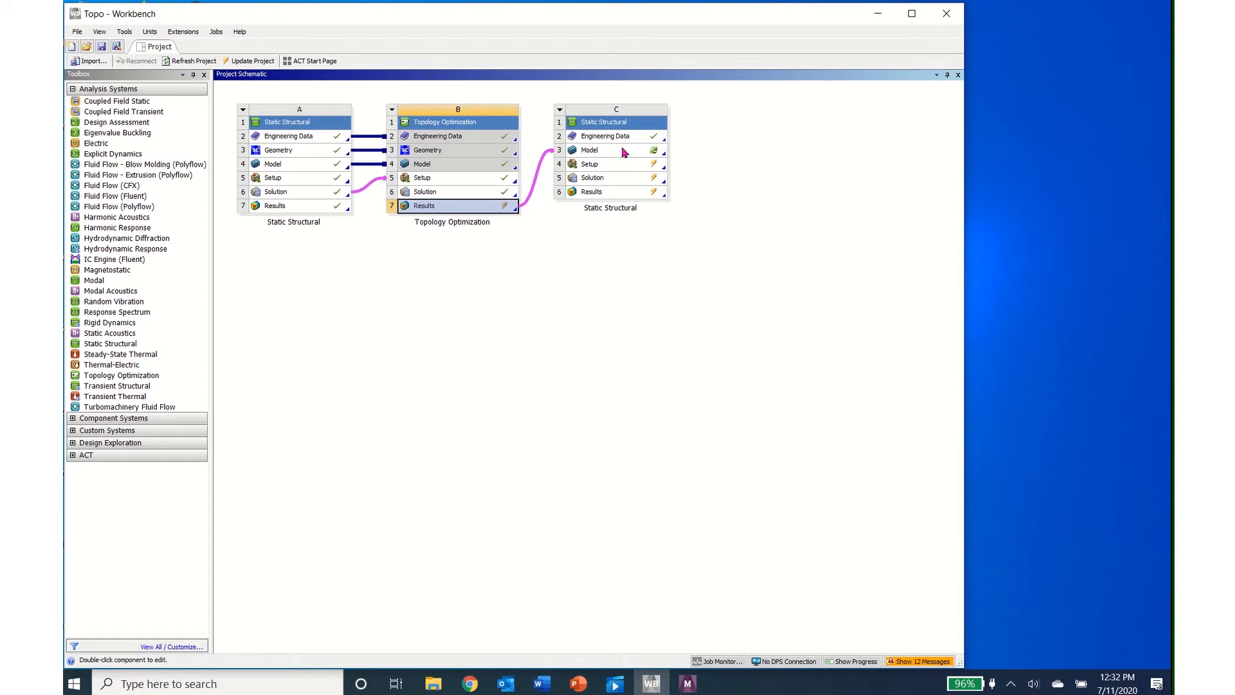
# Step: Recreate the deleted components of Static Structural system C and accept the removal of its data transfer links
pyautogui.click(560, 110)
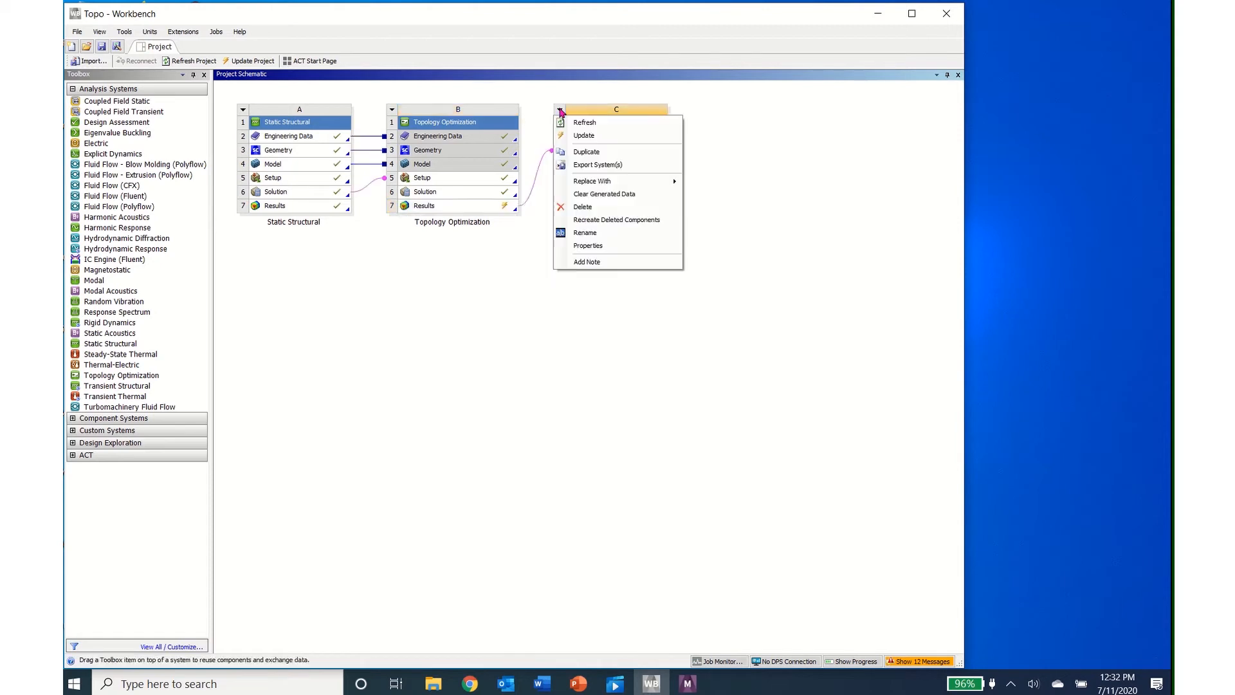
pyautogui.click(590, 220)
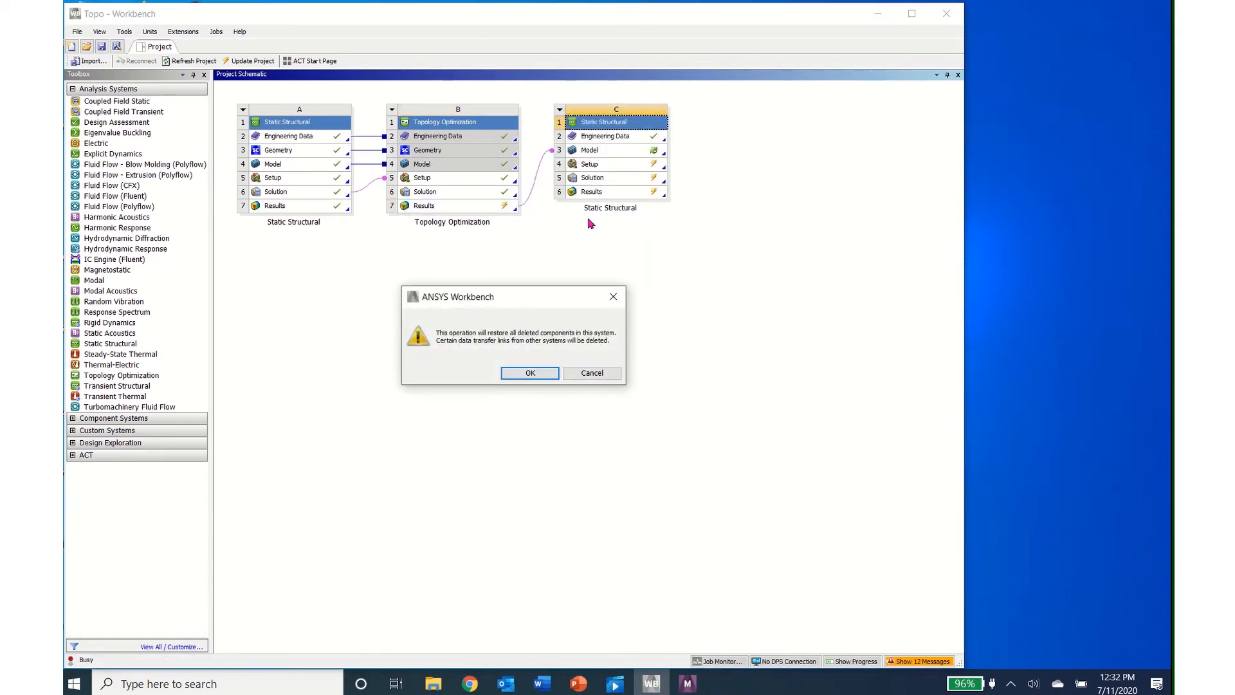
pyautogui.click(532, 373)
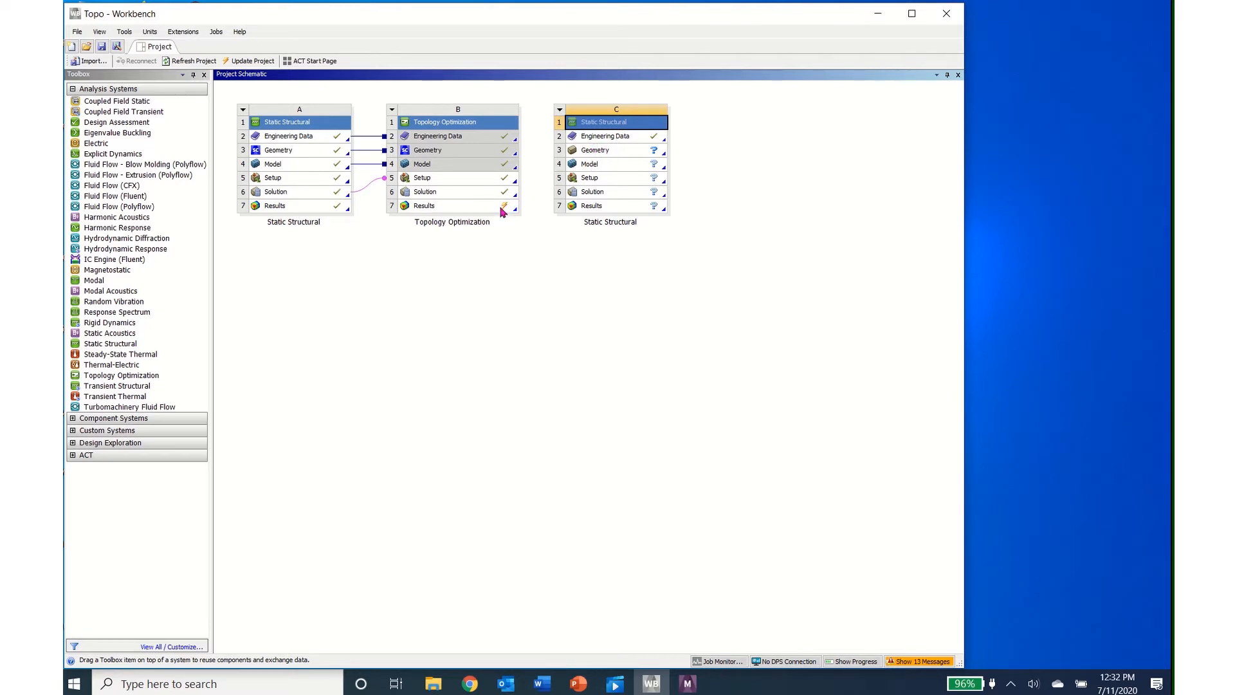
# Step: Link the Topology Optimization results to the Geometry cell of system C and update those results
pyautogui.moveTo(501, 209); pyautogui.dragTo(582, 153)
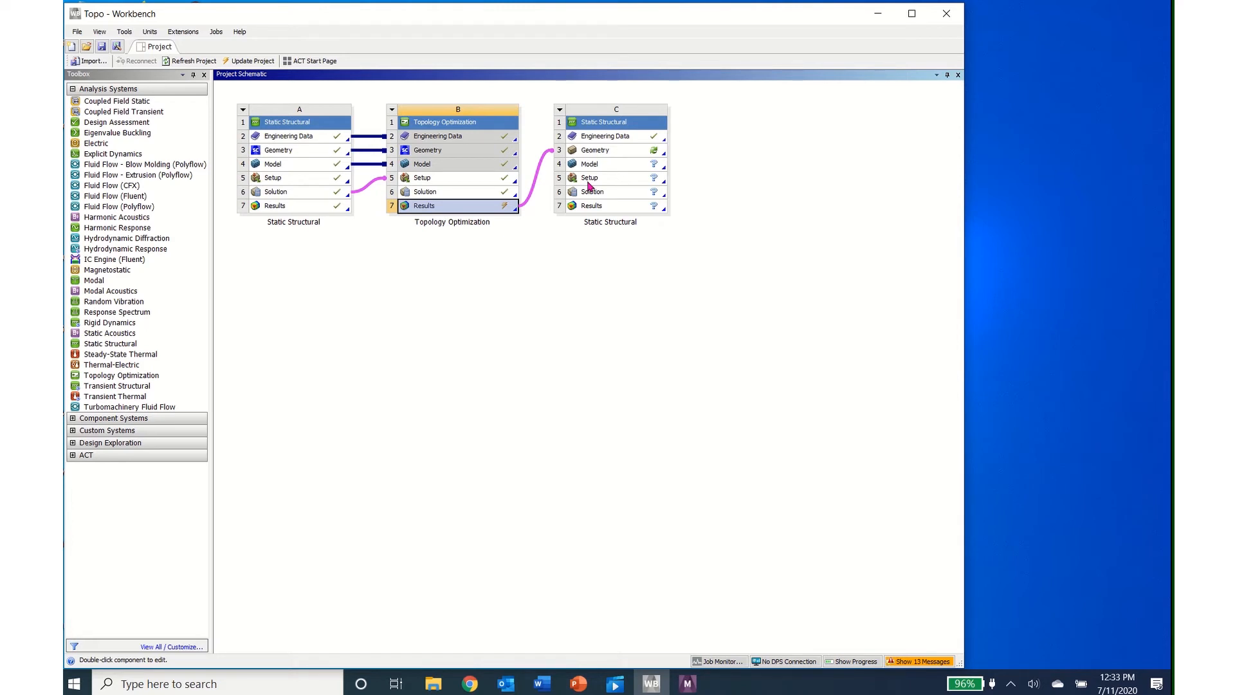
pyautogui.rightClick(493, 211)
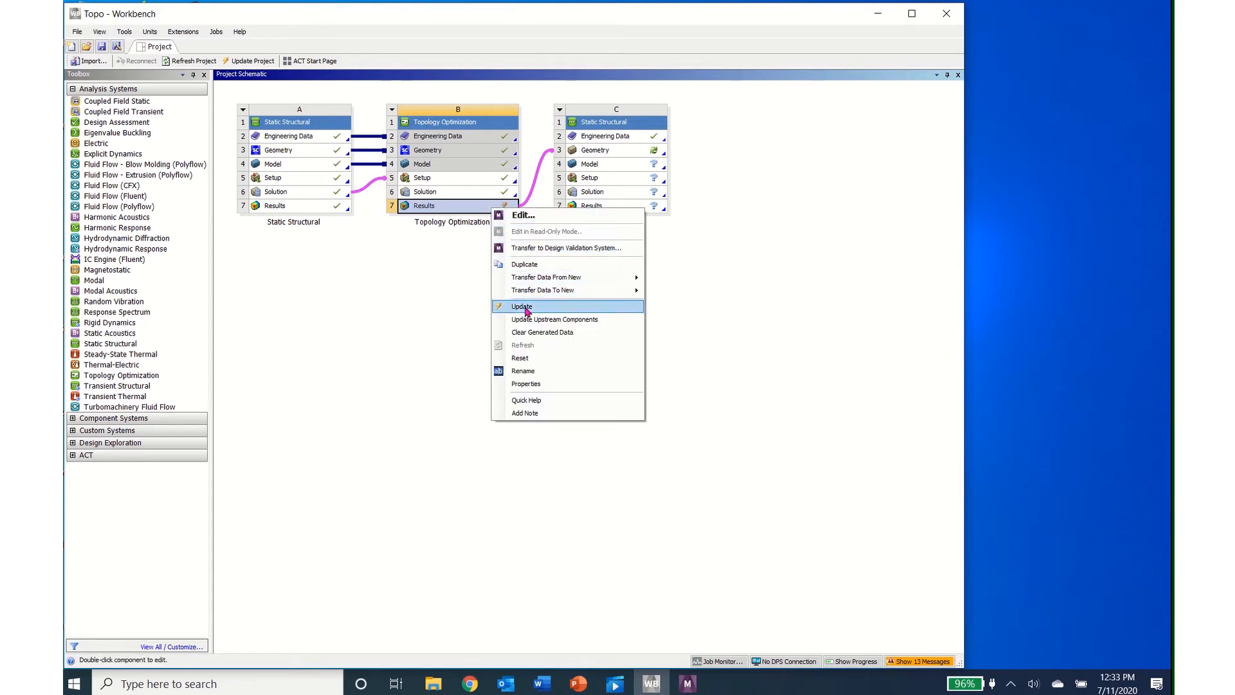
pyautogui.click(522, 306)
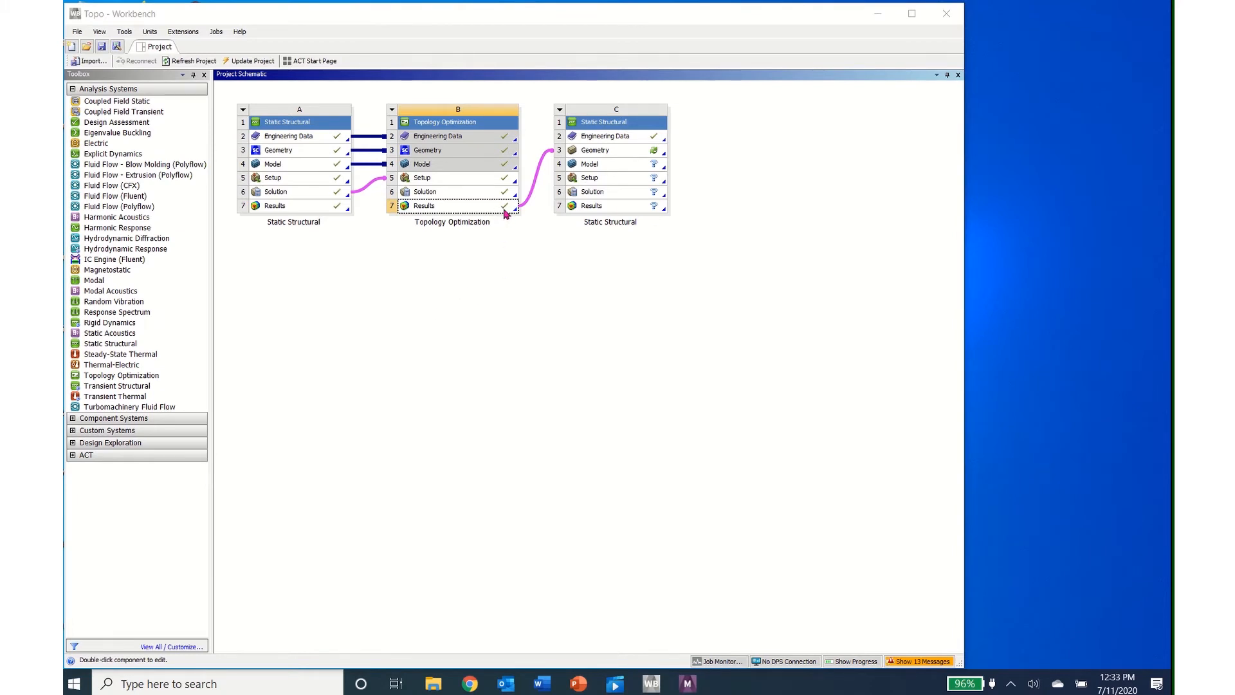
# Step: Update the Geometry cell of Static Structural system C and open that geometry in SpaceClaim for editing
pyautogui.rightClick(654, 156)
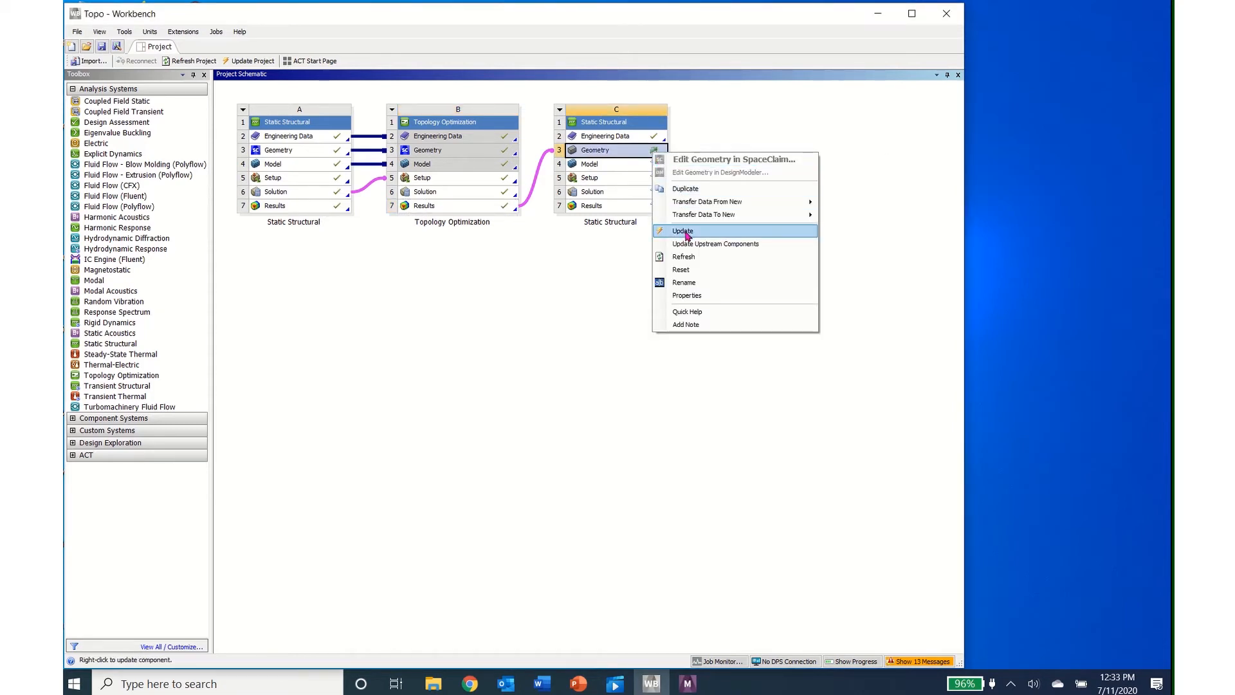
pyautogui.click(684, 232)
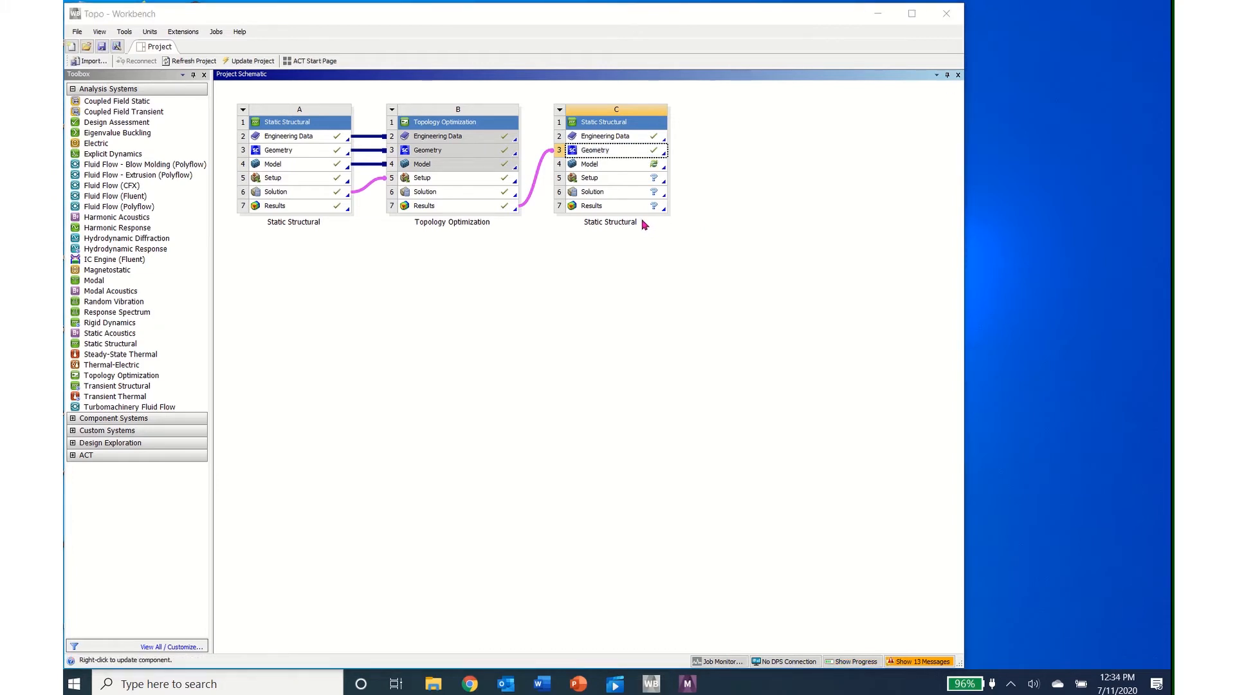
pyautogui.doubleClick(648, 156)
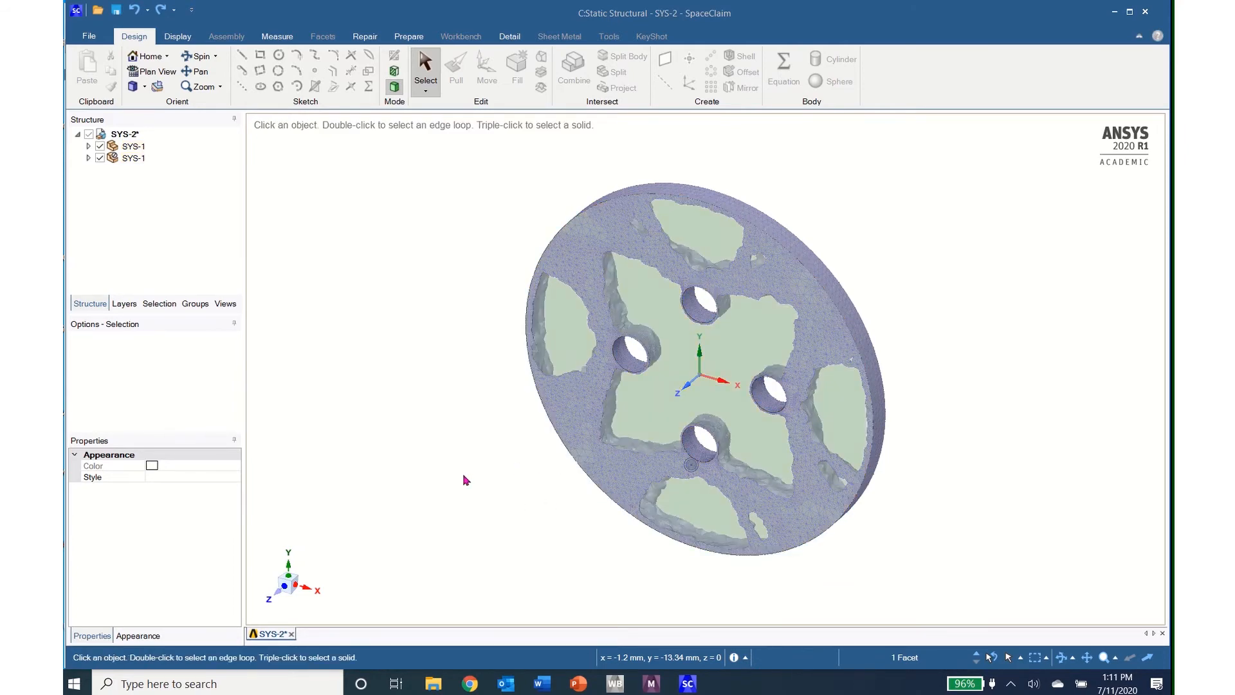
# Step: Hide the original solid disc, try converting the optimized facets body to a solid with merged faces, and decline the conversion
pyautogui.click(101, 147)
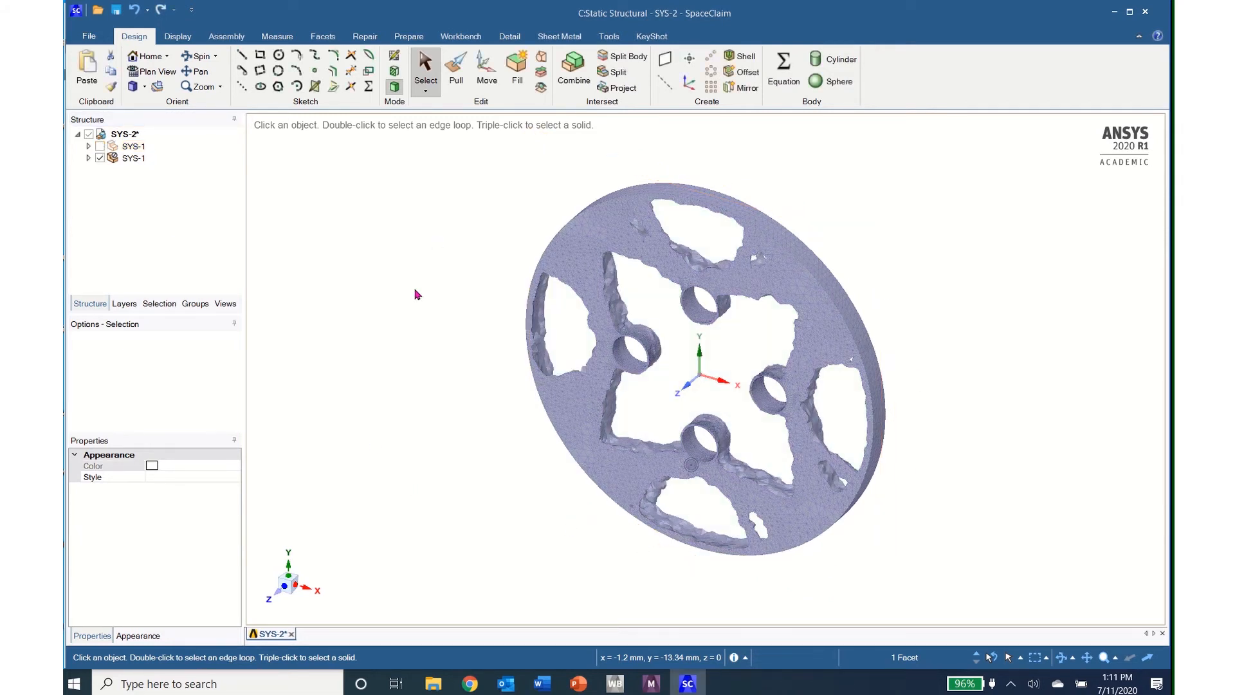
pyautogui.click(89, 158)
pyautogui.click(129, 171)
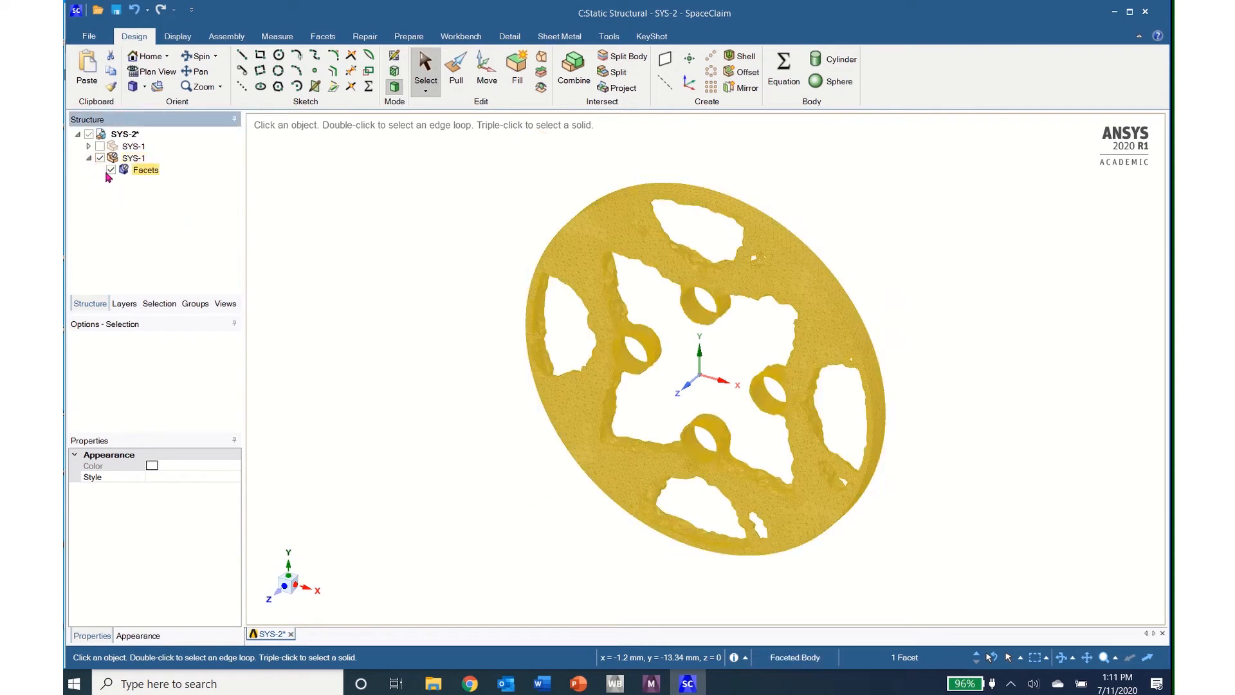
pyautogui.rightClick(144, 174)
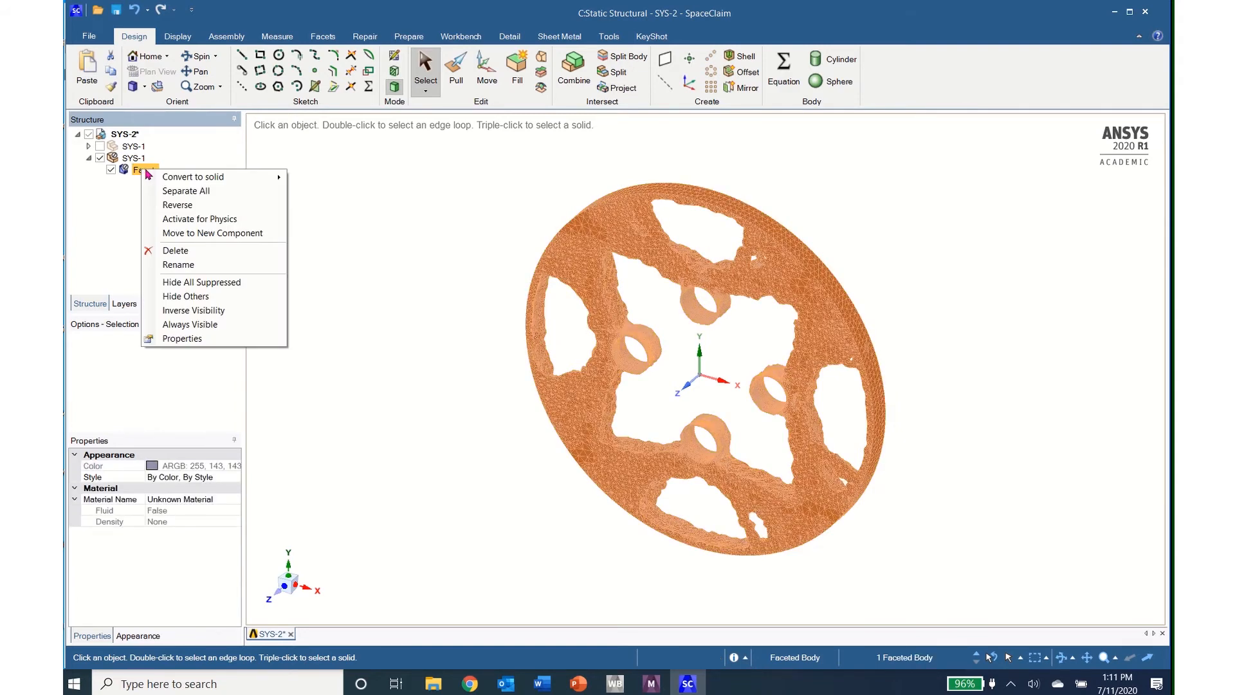
pyautogui.moveTo(175, 182)
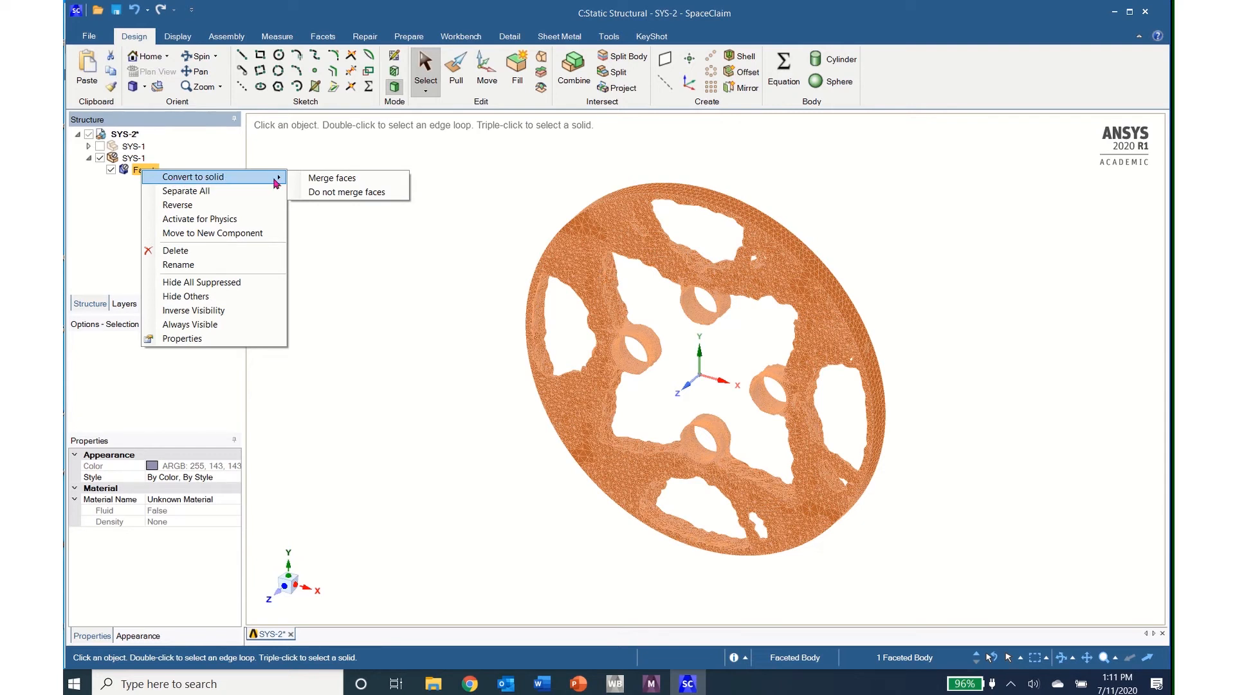
pyautogui.click(313, 182)
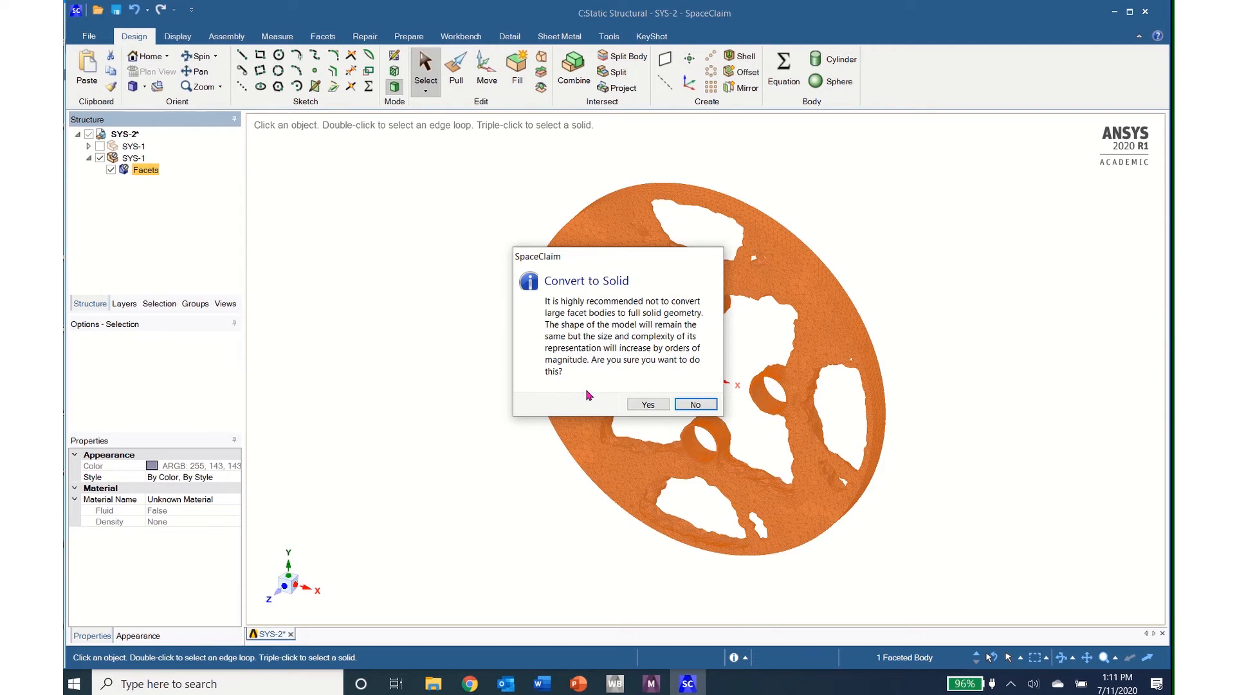
pyautogui.click(698, 404)
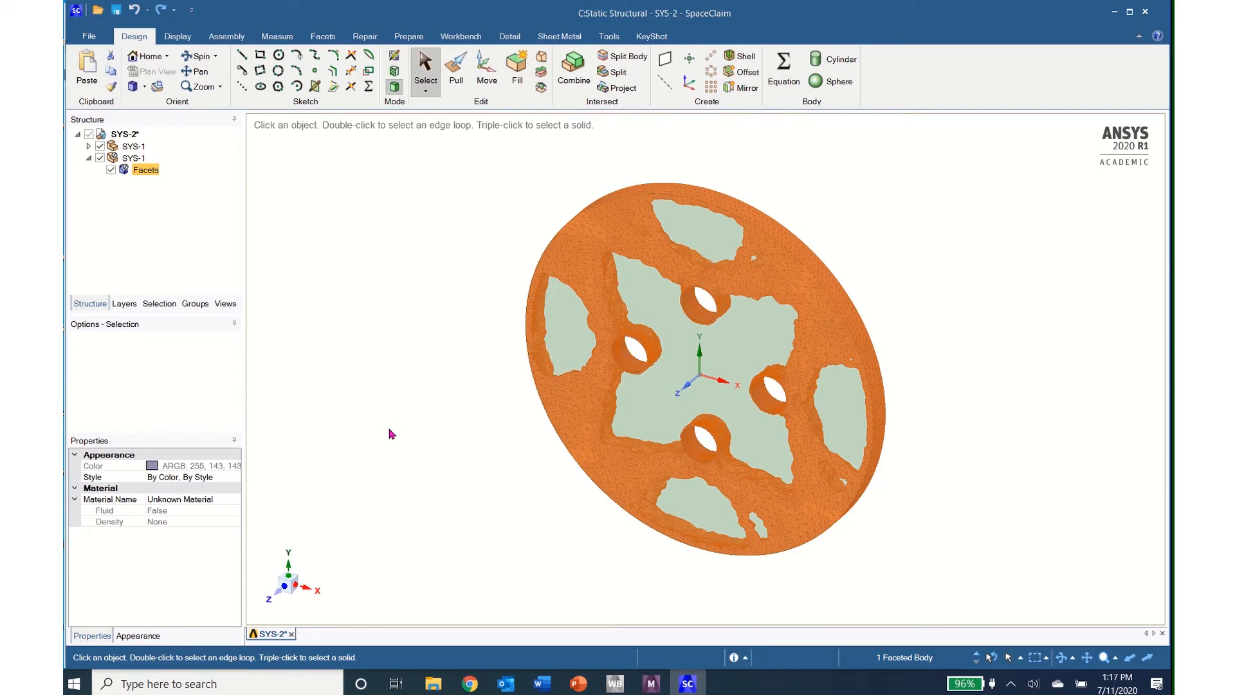
# Step: Start a sketch on the front face of the faceted optimized disc
pyautogui.click(93, 159)
pyautogui.click(91, 159)
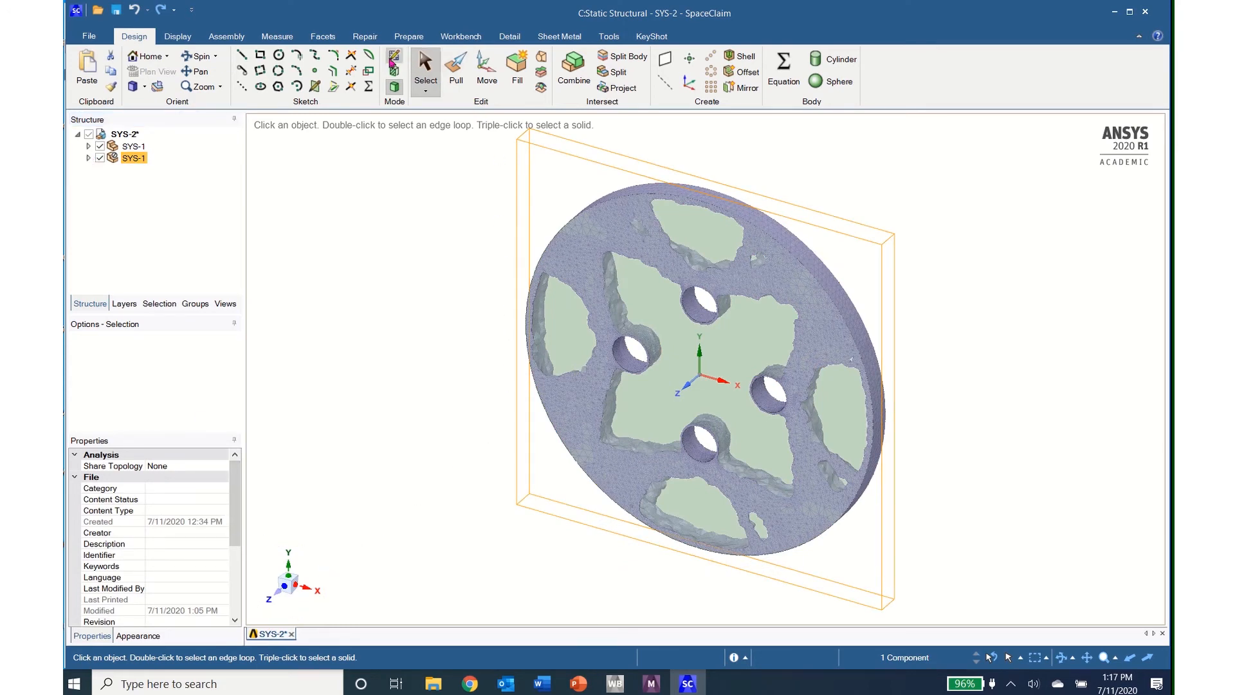
pyautogui.click(394, 59)
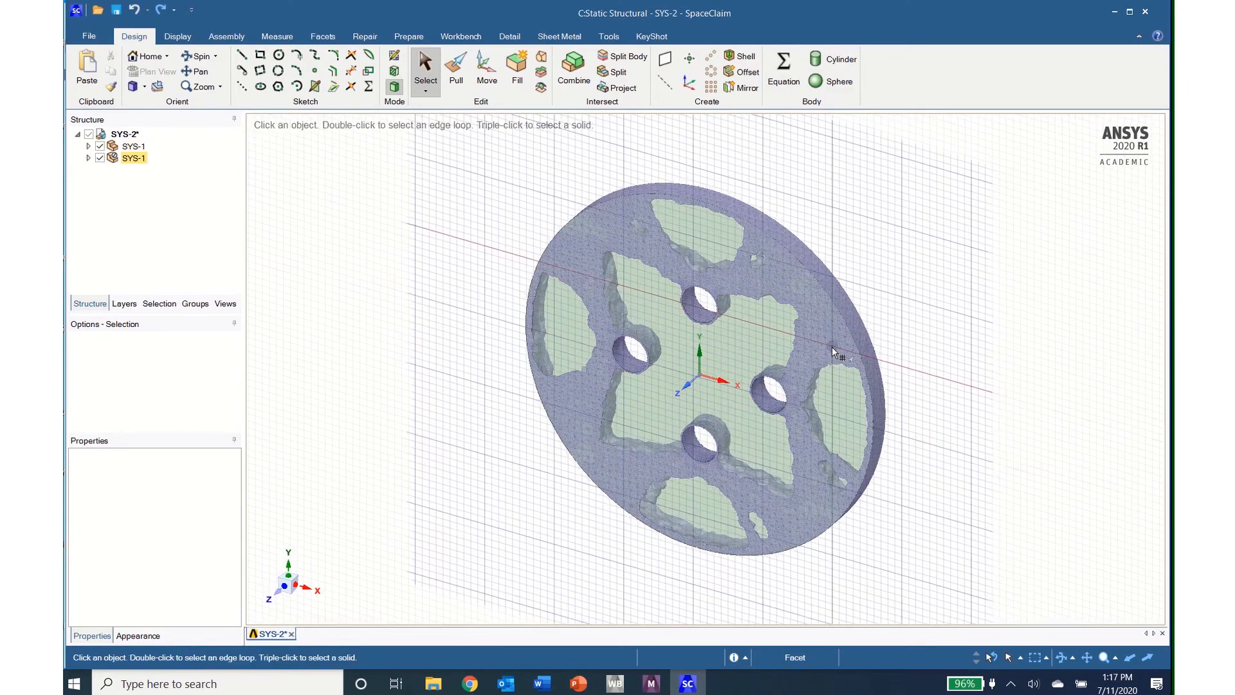
pyautogui.click(830, 345)
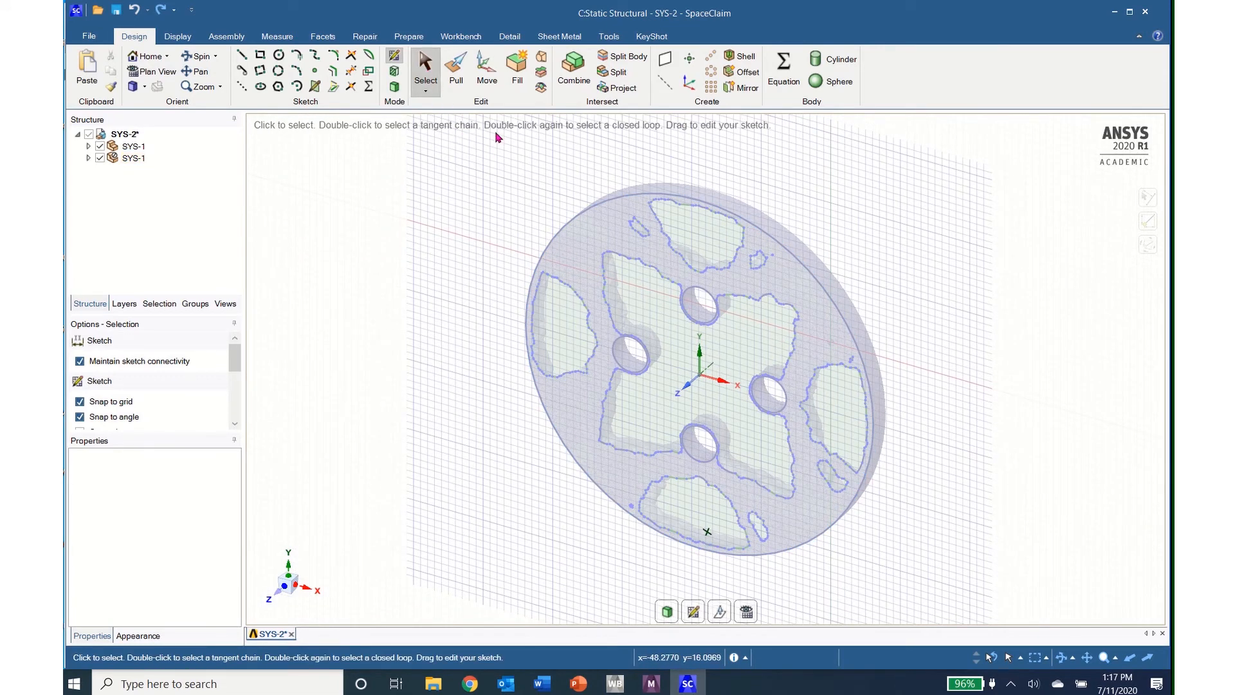
# Step: Copy all section curves of the disc on the sketch plane and paste them as sketch curves
pyautogui.moveTo(499, 124)
pyautogui.mouseDown()
pyautogui.moveTo(637, 190)
pyautogui.moveTo(837, 398)
pyautogui.moveTo(901, 539)
pyautogui.moveTo(893, 615)
pyautogui.mouseUp()
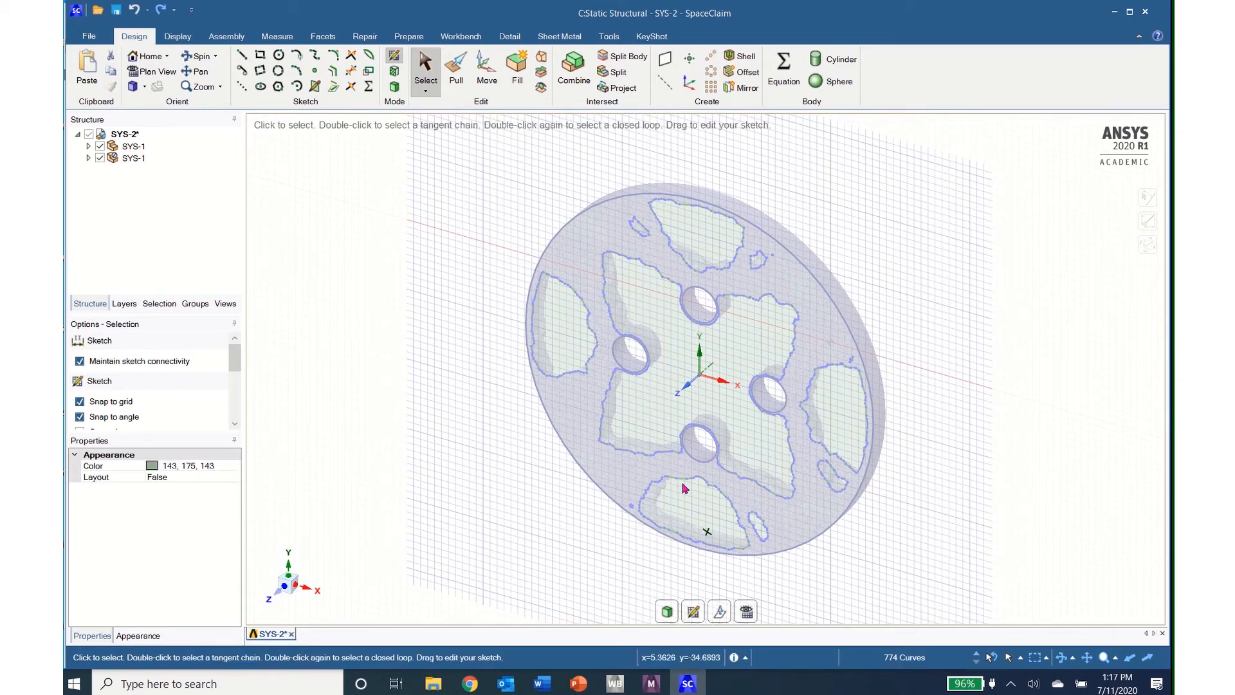
pyautogui.click(111, 71)
pyautogui.click(89, 67)
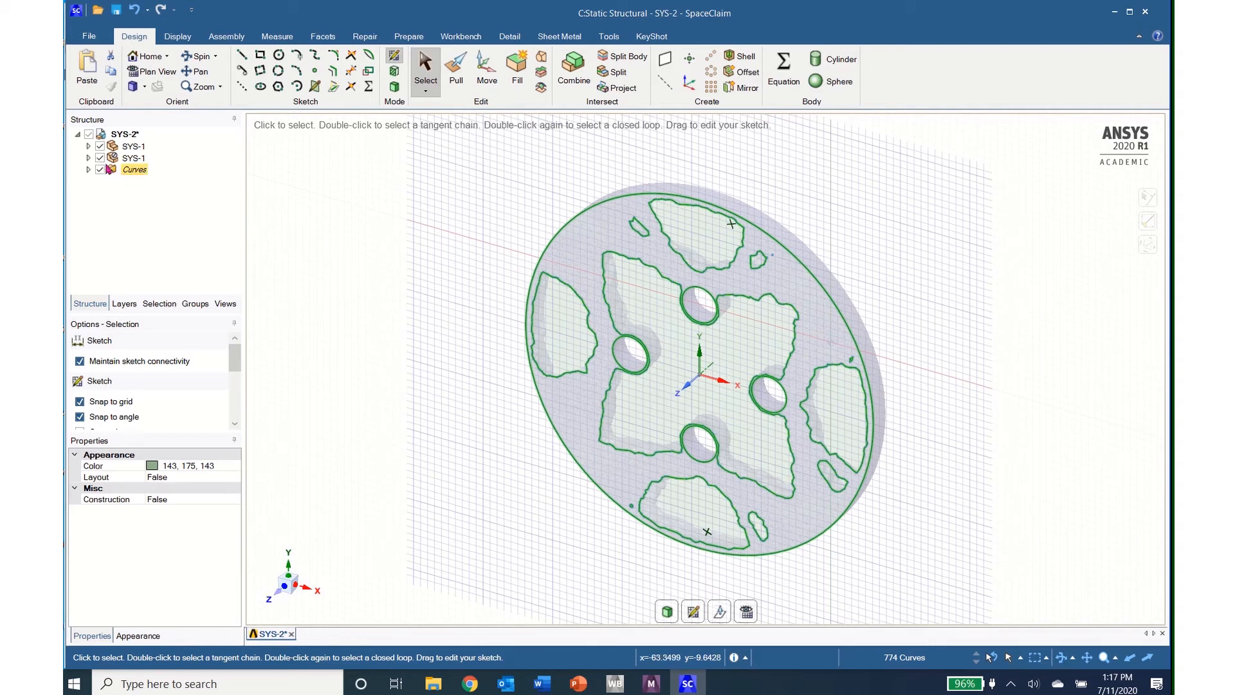
# Step: Hide both SYS-1 components so only the pasted curves show, and view the sketch straight along the Z axis
pyautogui.click(101, 159)
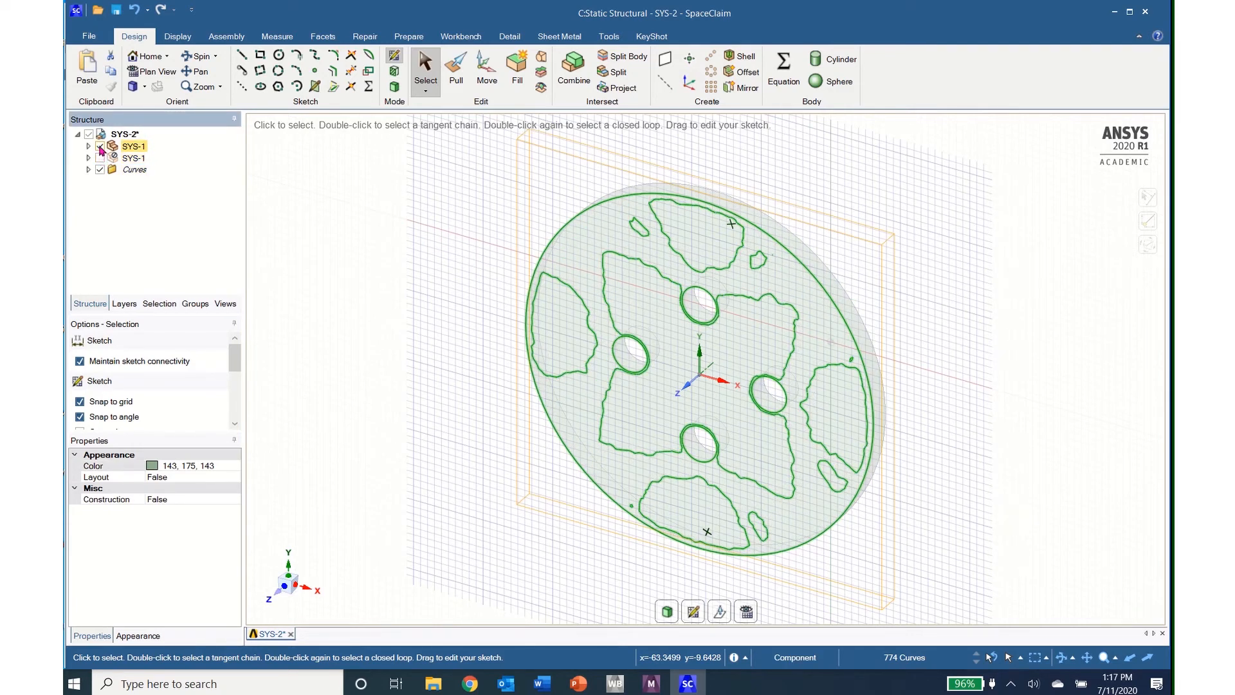
pyautogui.click(99, 146)
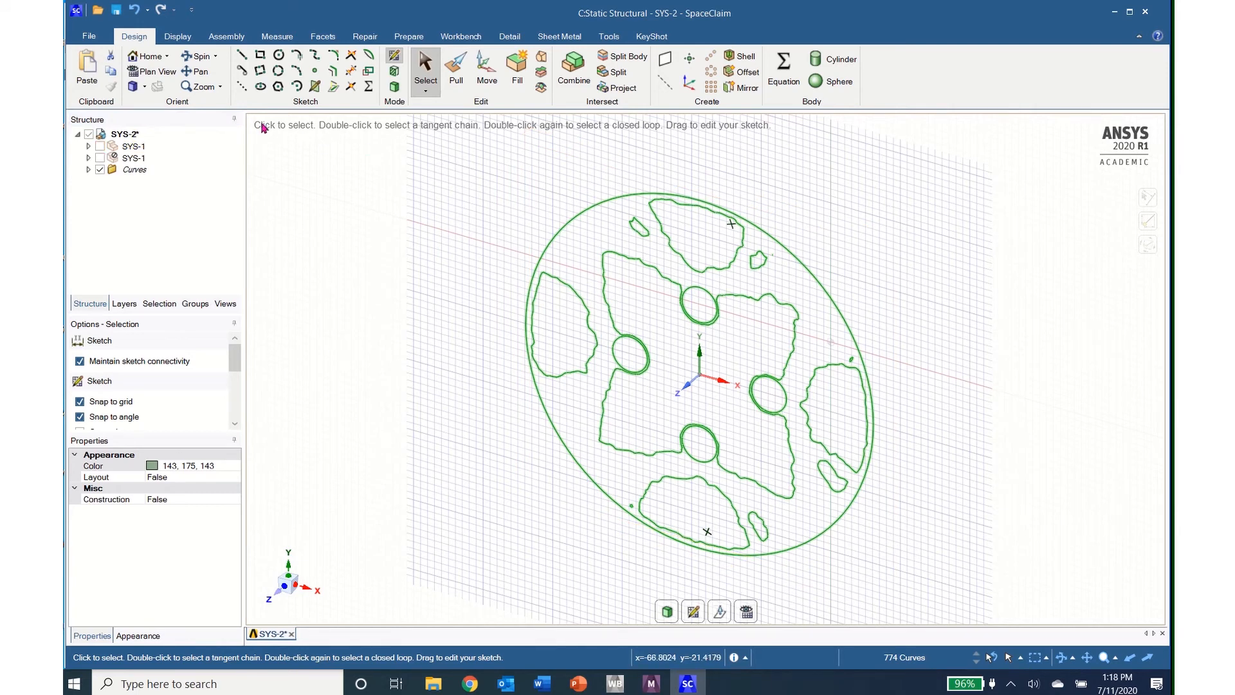
pyautogui.click(273, 594)
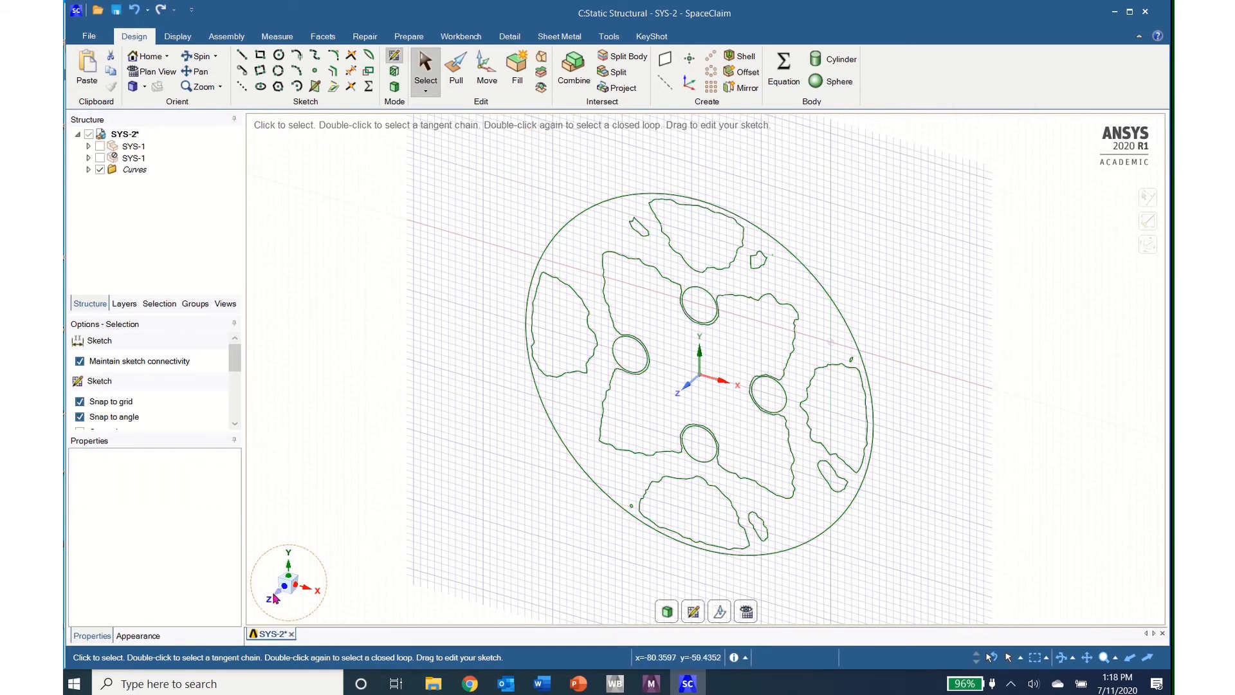
pyautogui.click(275, 597)
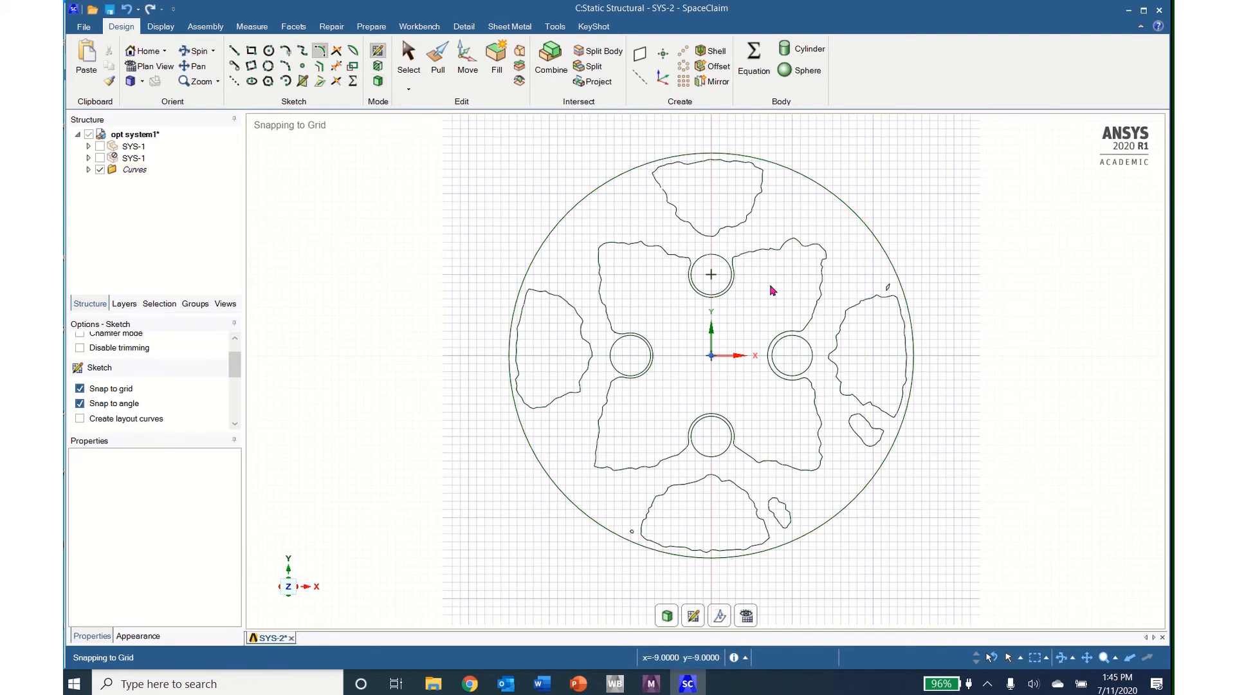
# Step: Sketch two straight lines, about 10.5 mm and 10.9 mm long, from the right and upper hole outlines to the cutout's upper-right corner
pyautogui.click(234, 50)
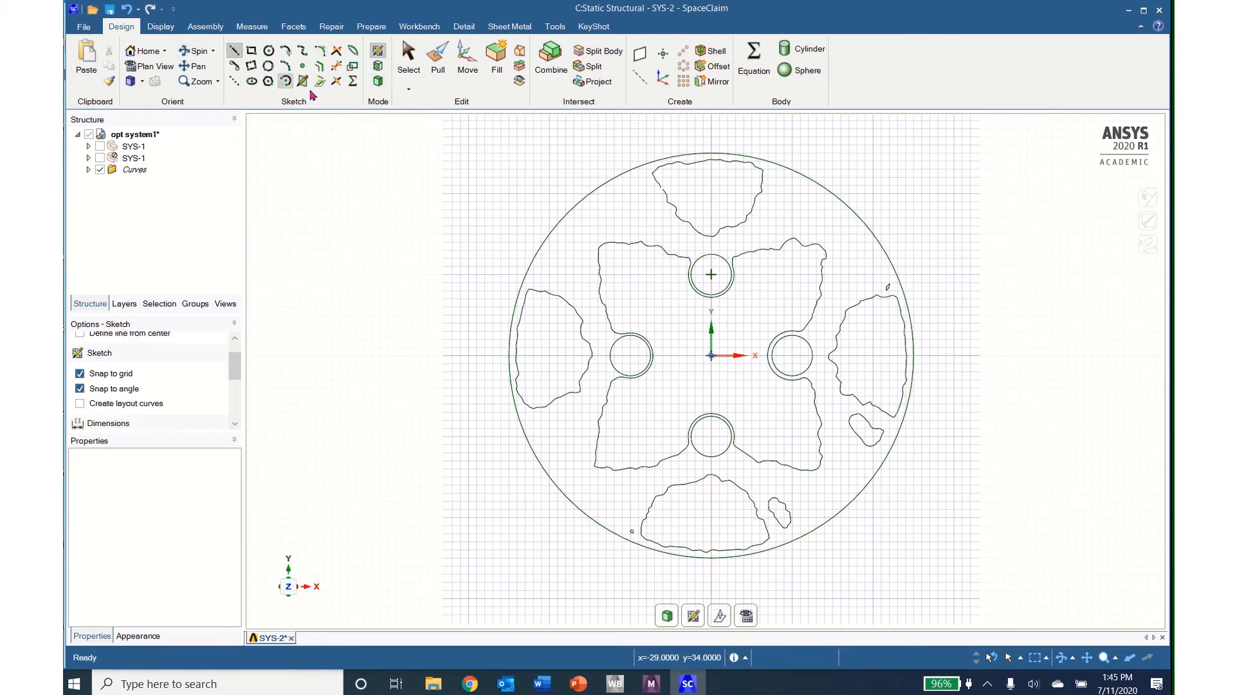
pyautogui.scroll(5, 806, 360)
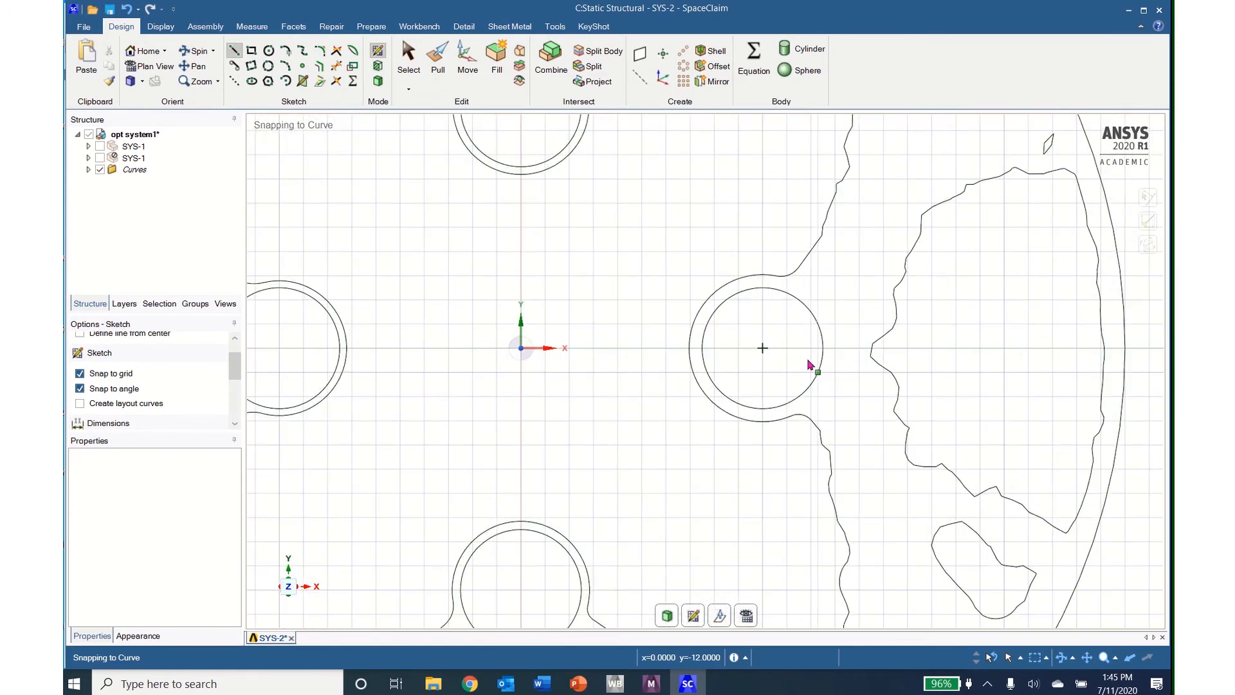
pyautogui.moveTo(809, 361)
pyautogui.keyDown('shift'); pyautogui.mouseDown(button='middle')
pyautogui.moveTo(792, 592)
pyautogui.moveTo(786, 572)
pyautogui.mouseUp(button='middle'); pyautogui.keyUp('shift')
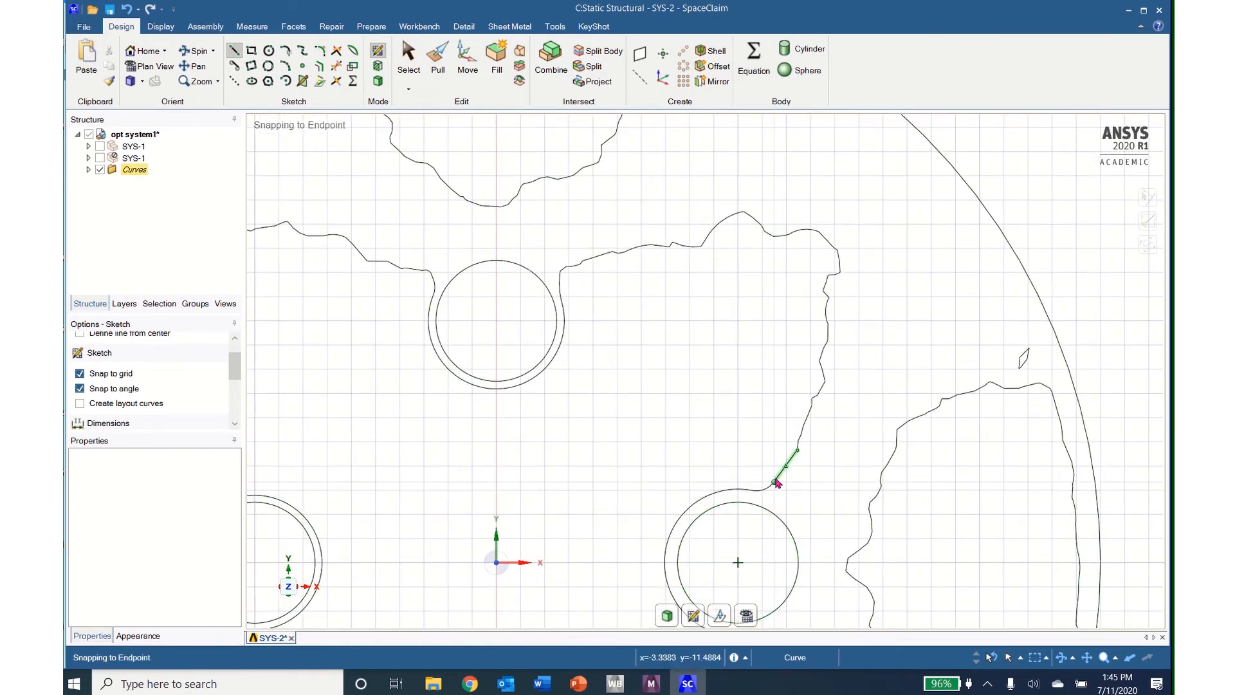
pyautogui.click(776, 482)
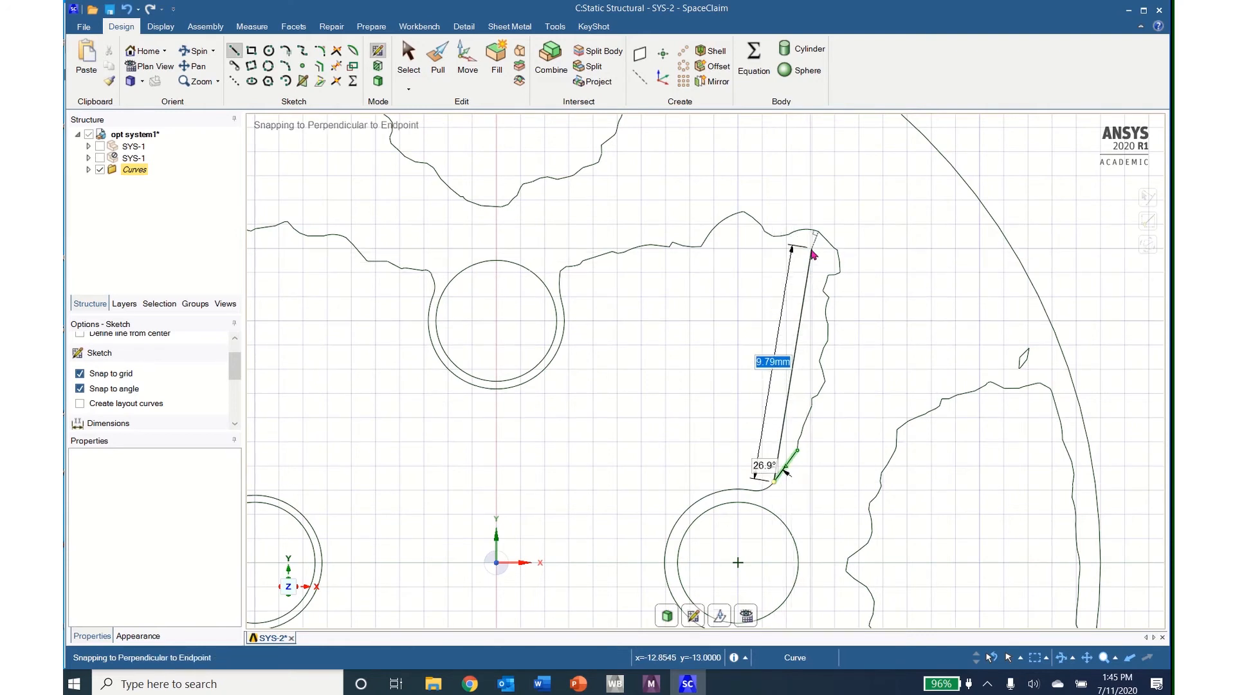
pyautogui.click(819, 232)
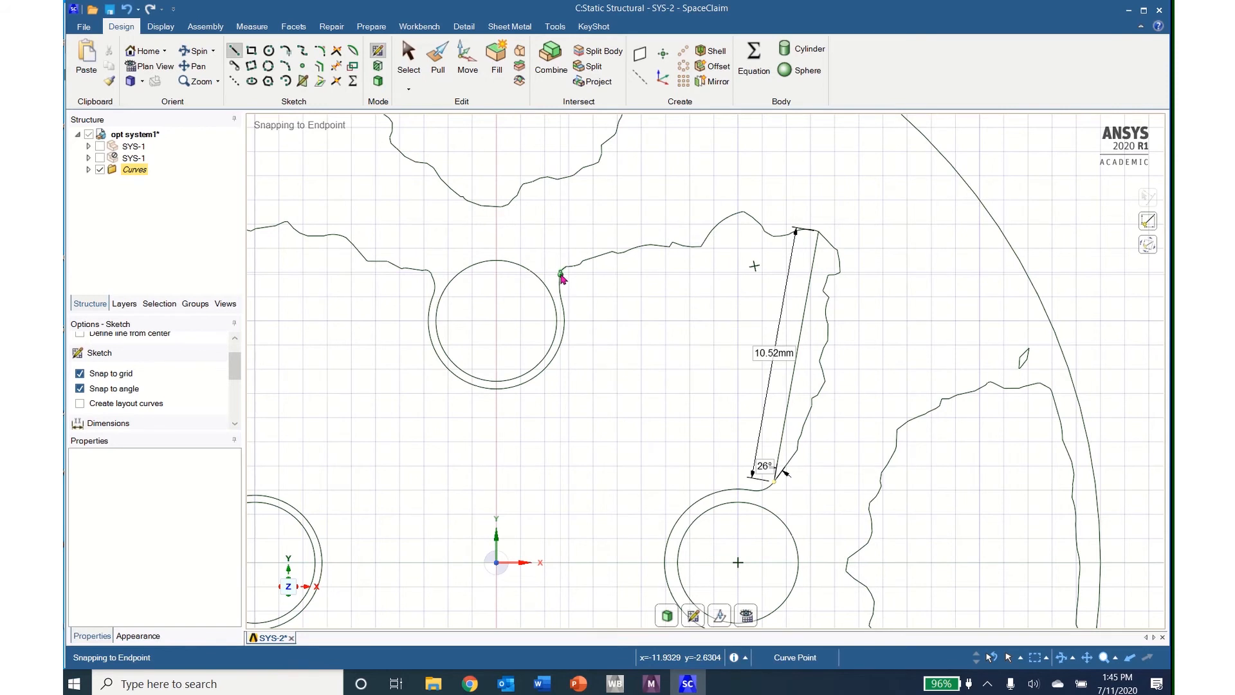
pyautogui.click(561, 274)
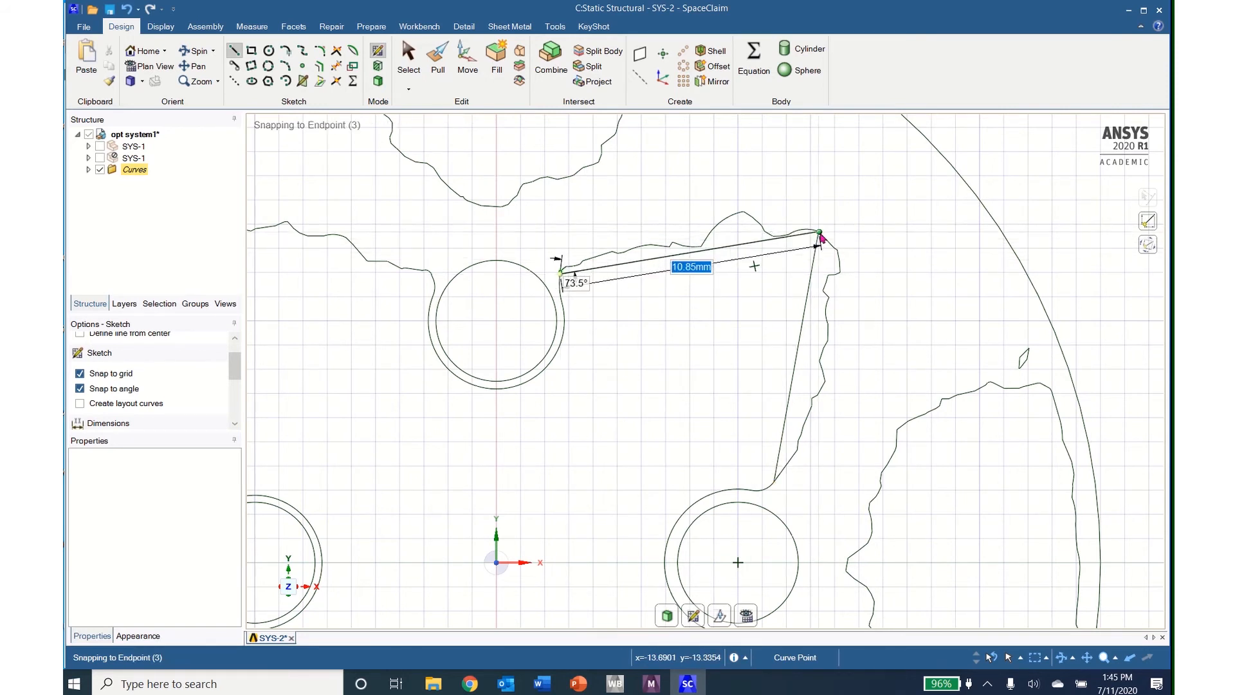
pyautogui.click(820, 234)
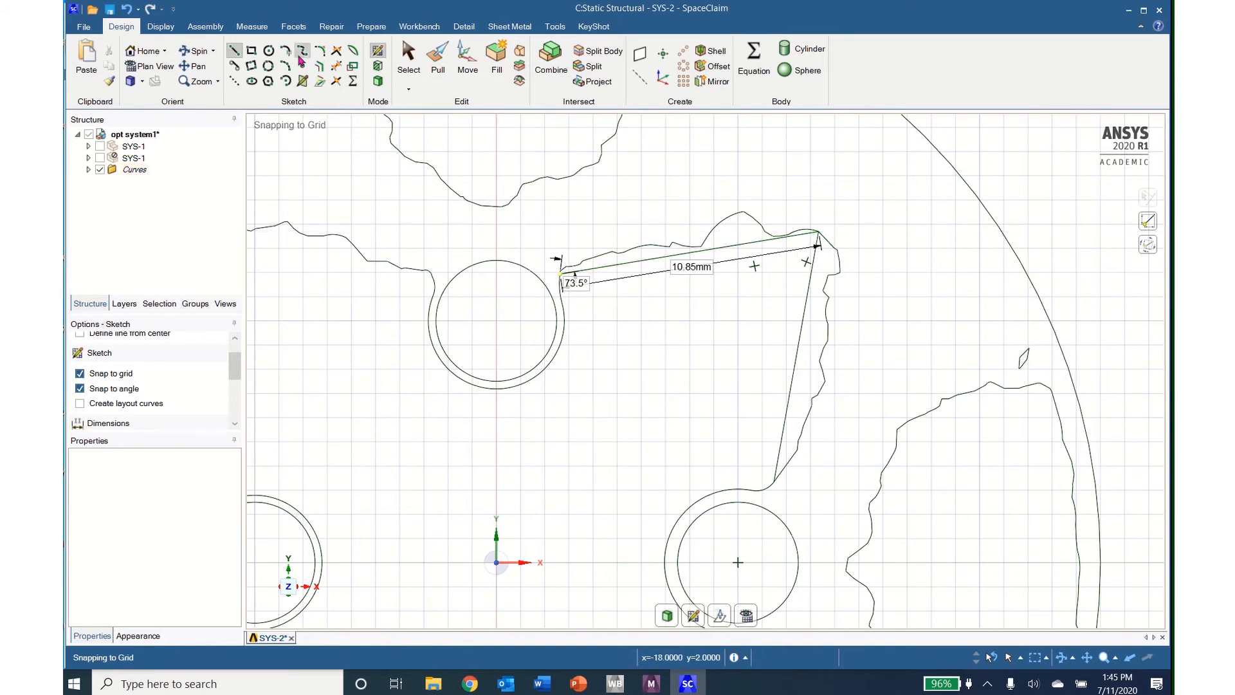
# Step: Round the corner between the two new straight lines with a 2 mm radius
pyautogui.click(319, 51)
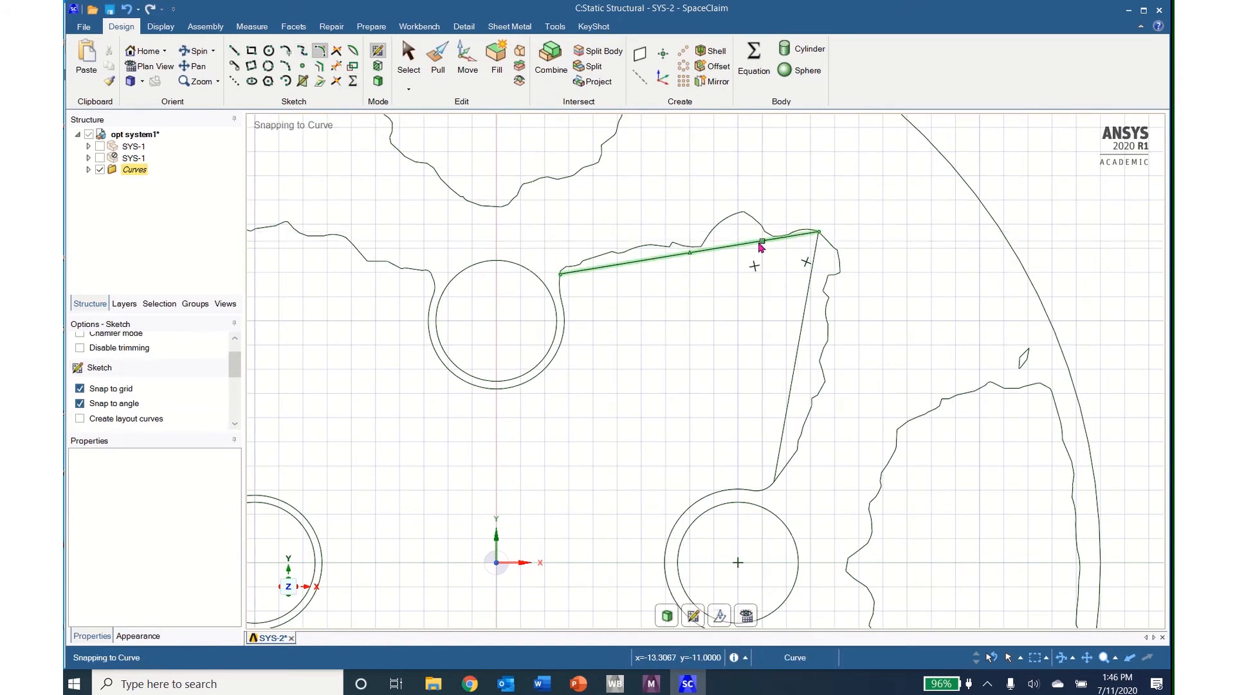
pyautogui.click(761, 246)
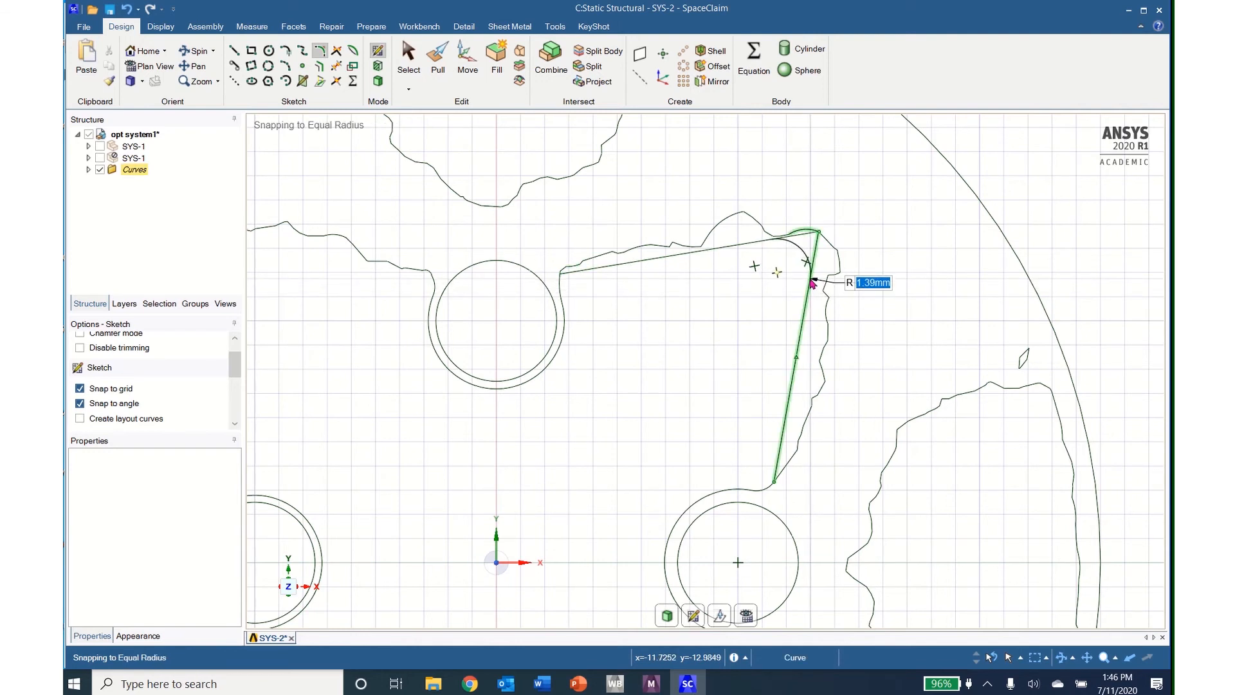
pyautogui.write('2')
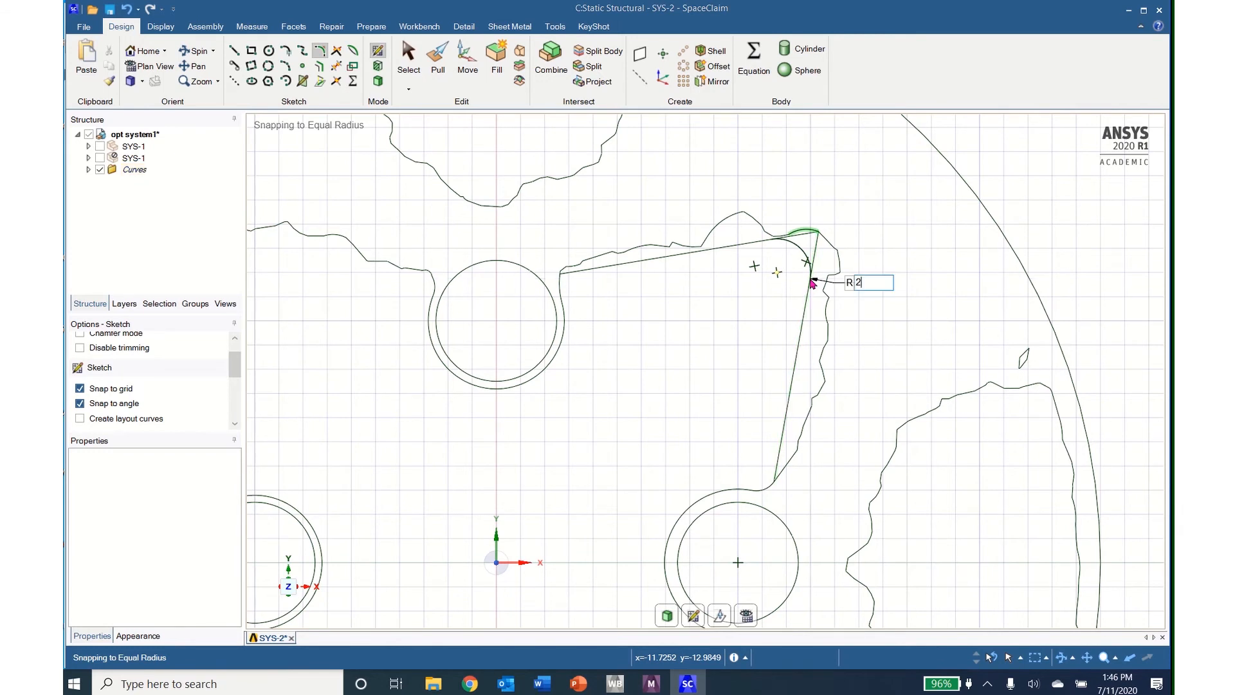
pyautogui.press('Return')
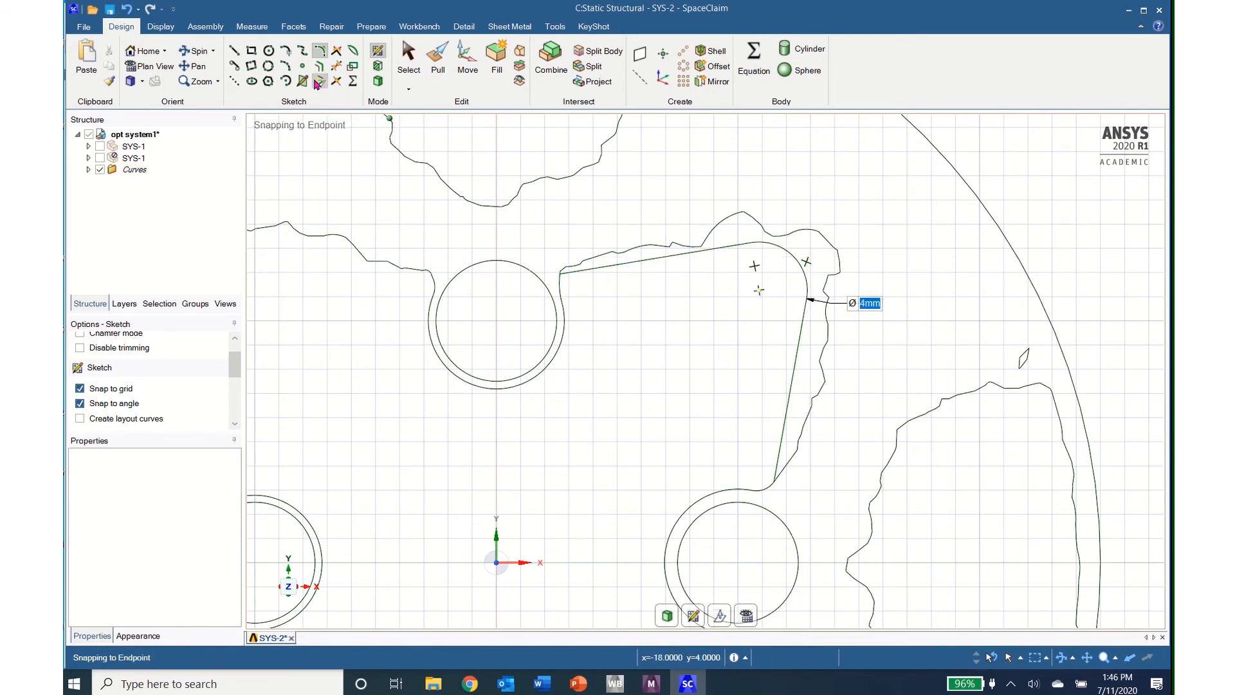
# Step: Trim the jagged curve segments where the straight lines meet the upper and right hole outlines
pyautogui.click(336, 67)
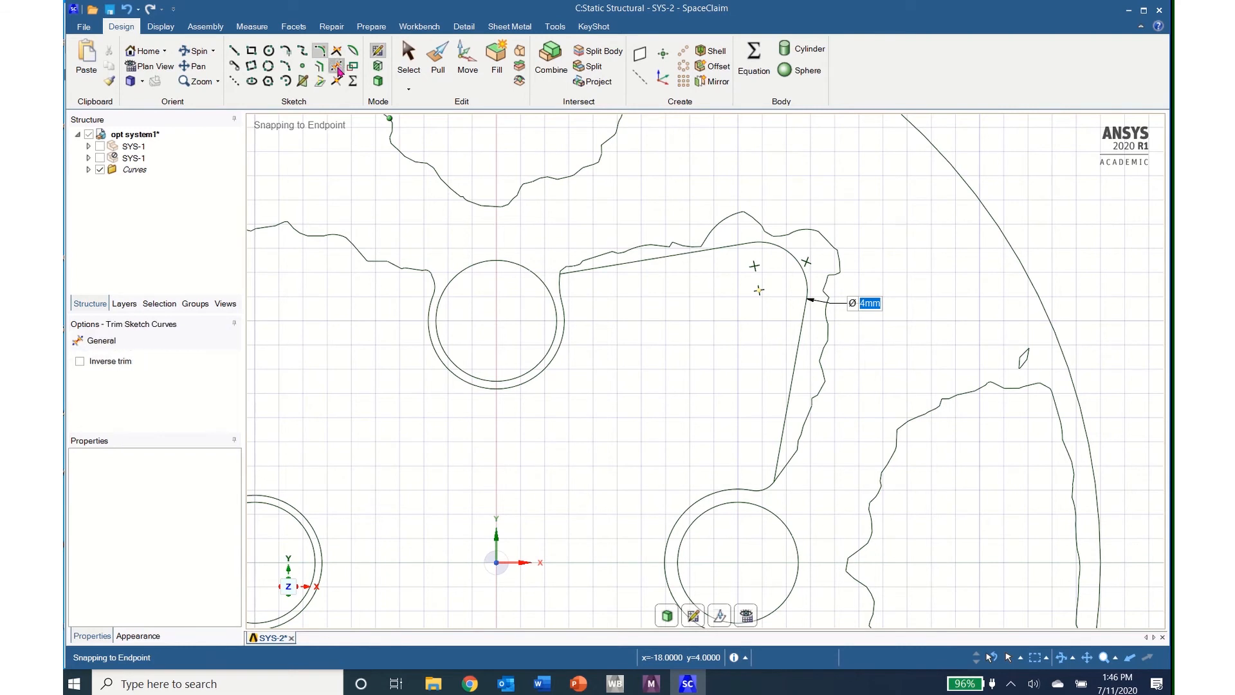
pyautogui.click(592, 258)
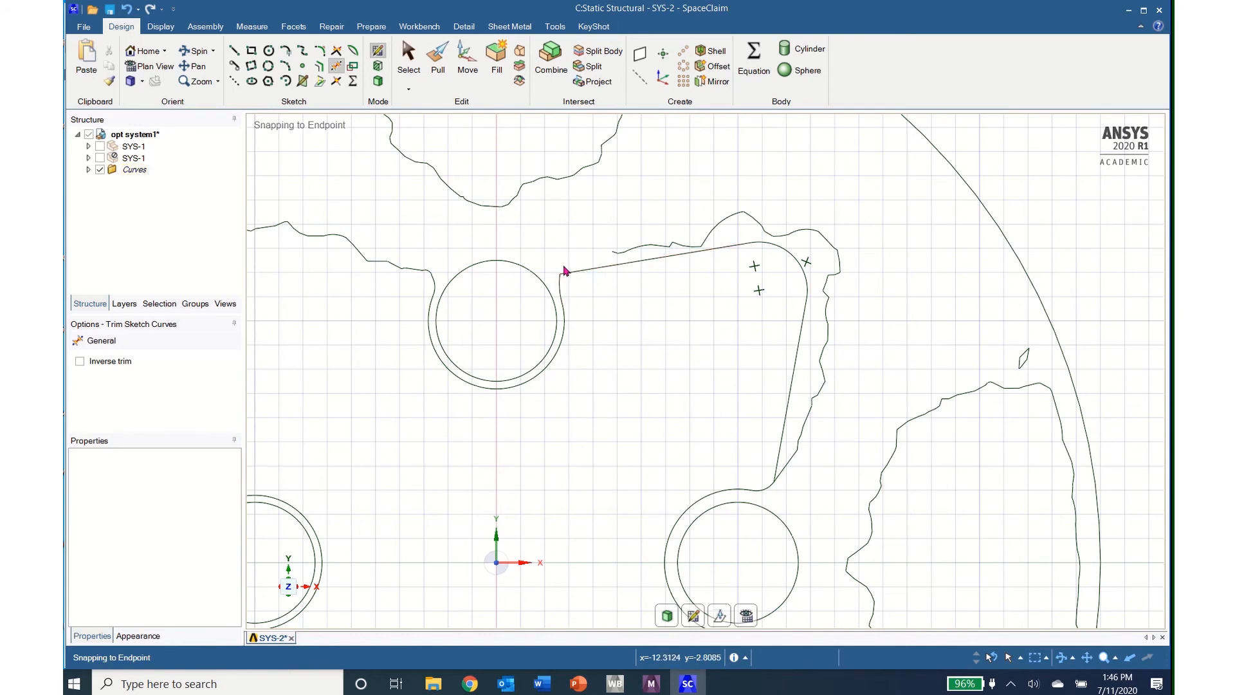
pyautogui.click(783, 473)
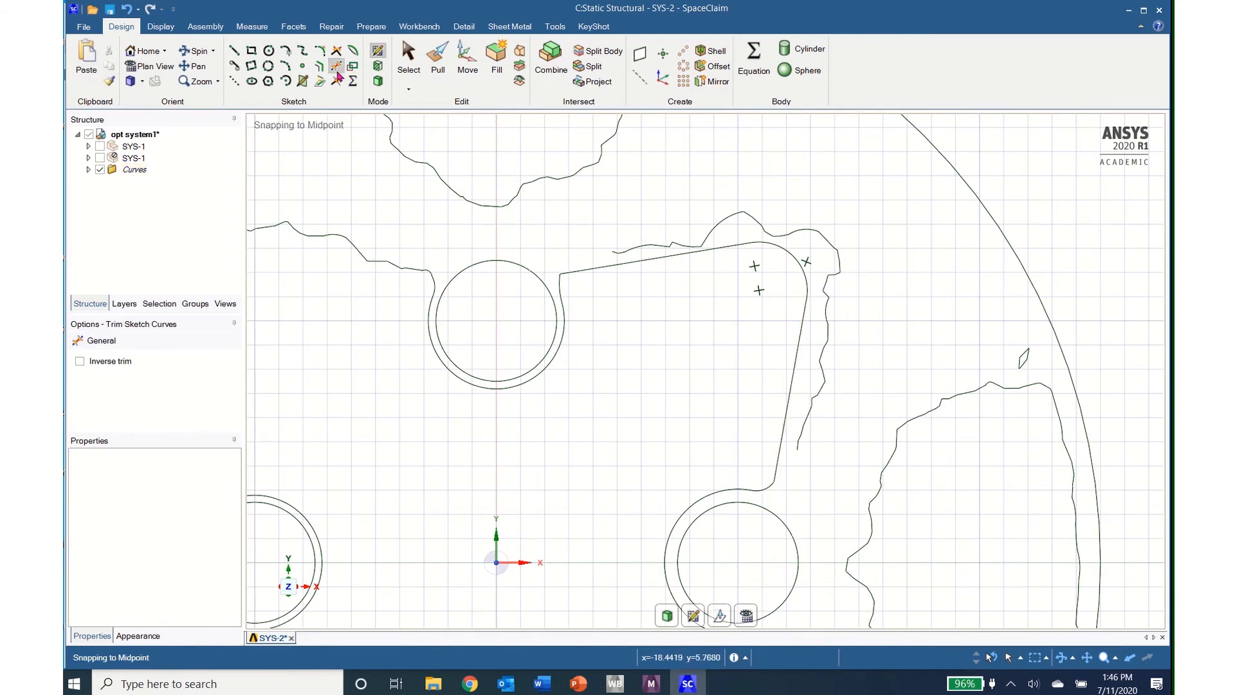
# Step: Add a 1 mm radius rounded corner between the upper hole's outline and the adjoining straight line
pyautogui.click(321, 51)
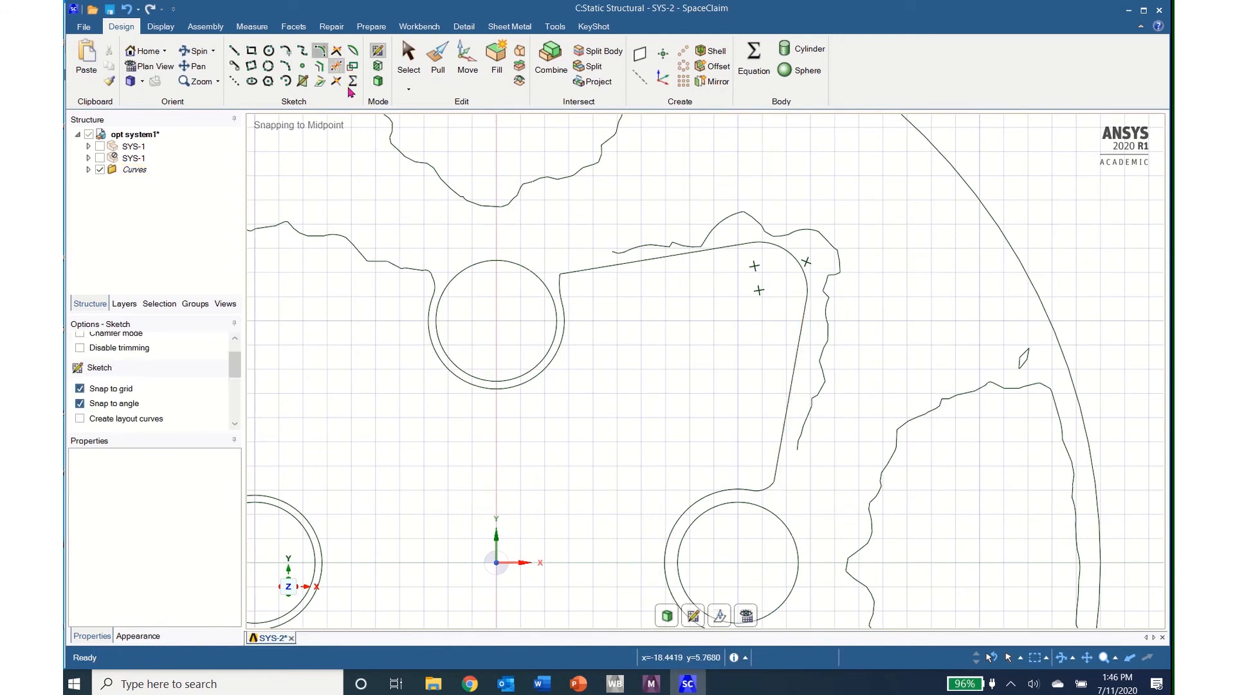
pyautogui.click(561, 283)
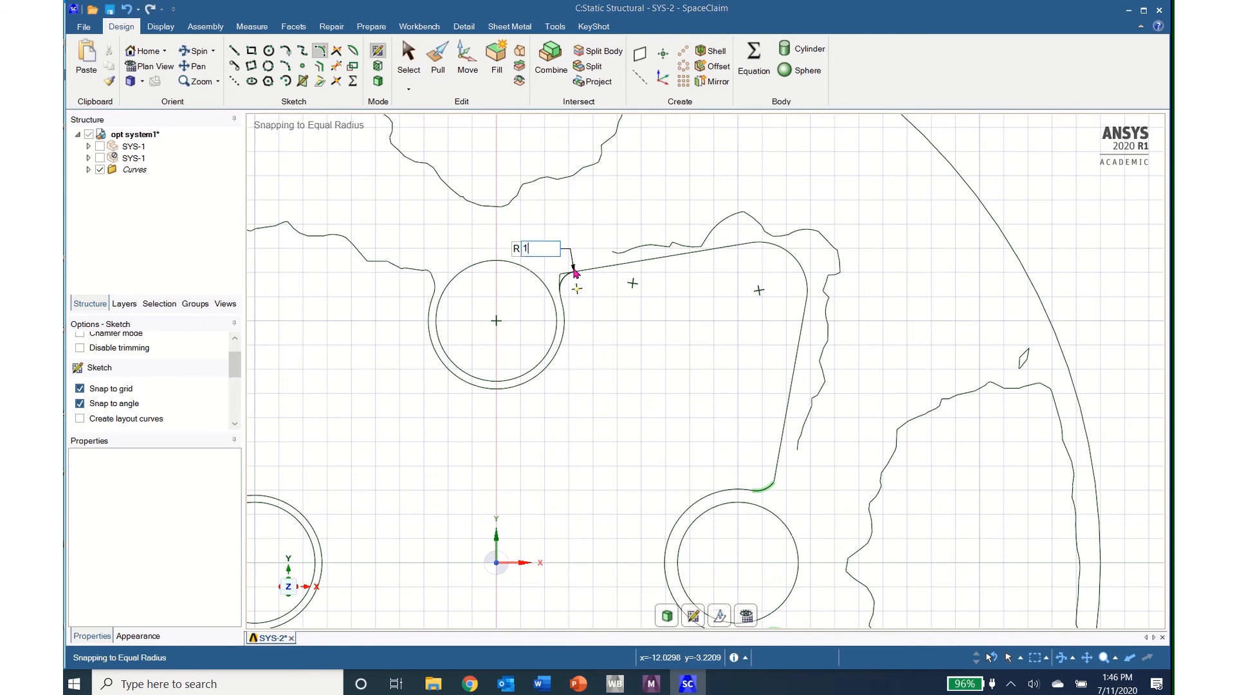
pyautogui.click(575, 273)
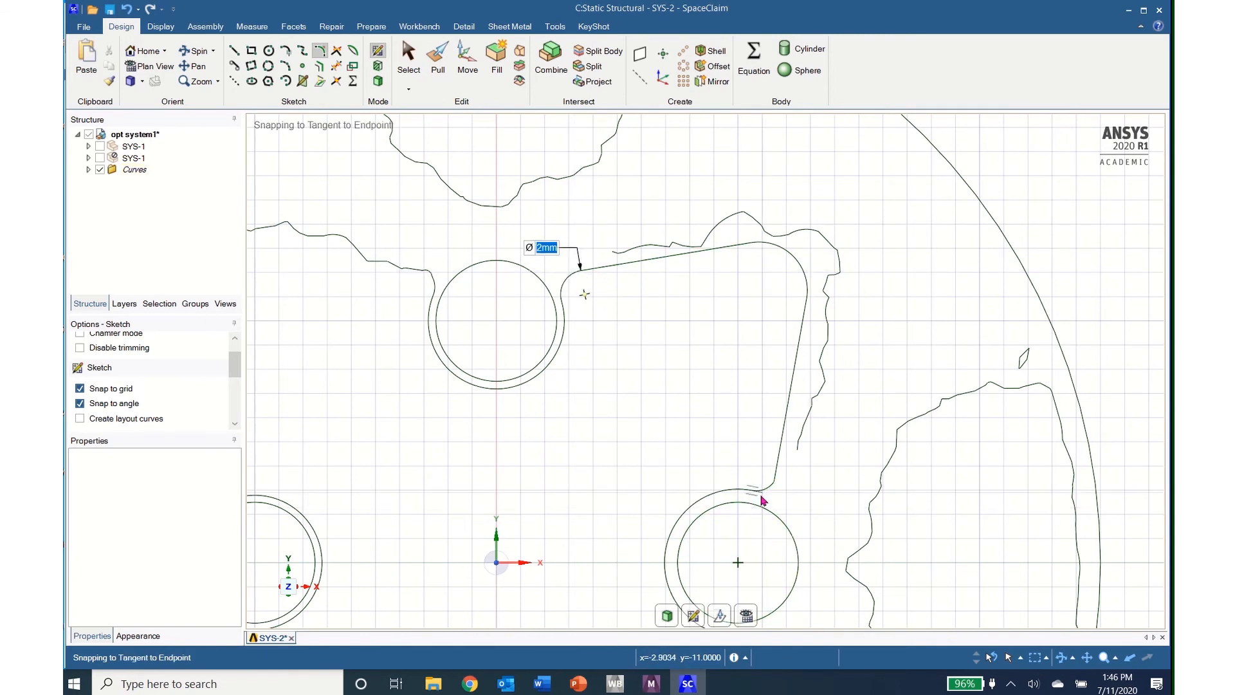
pyautogui.click(774, 482)
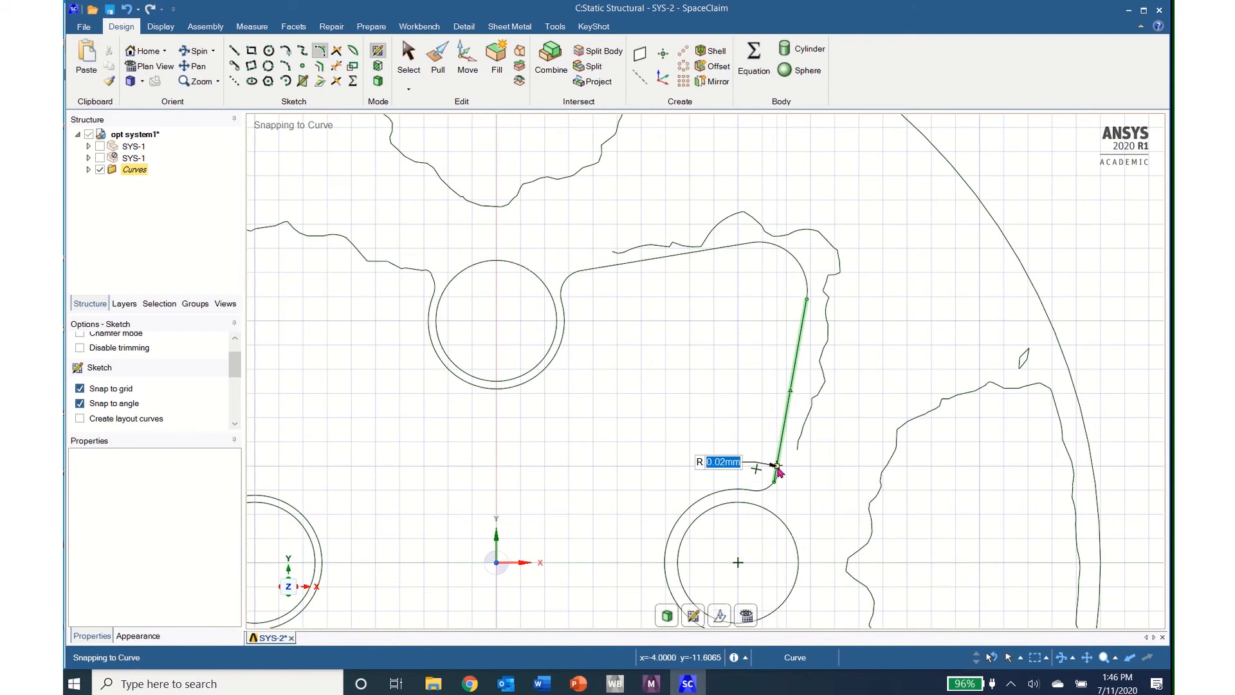
pyautogui.click(777, 470)
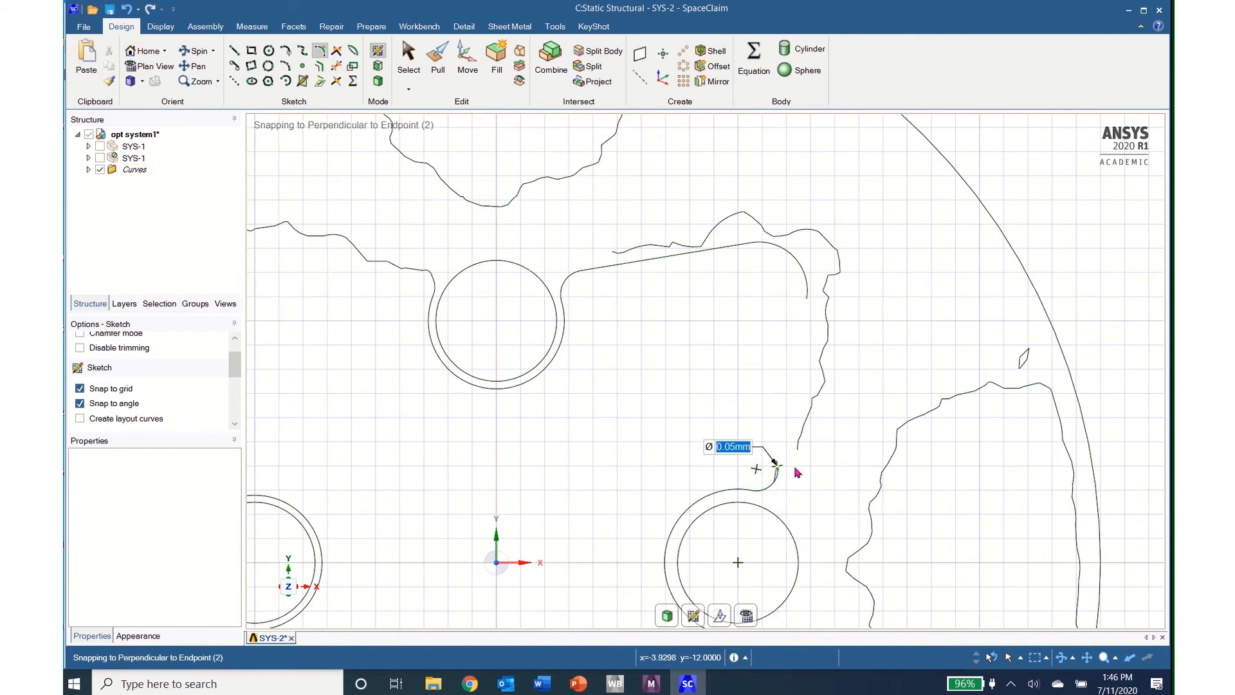
pyautogui.hotkey('ctrl', 'z')
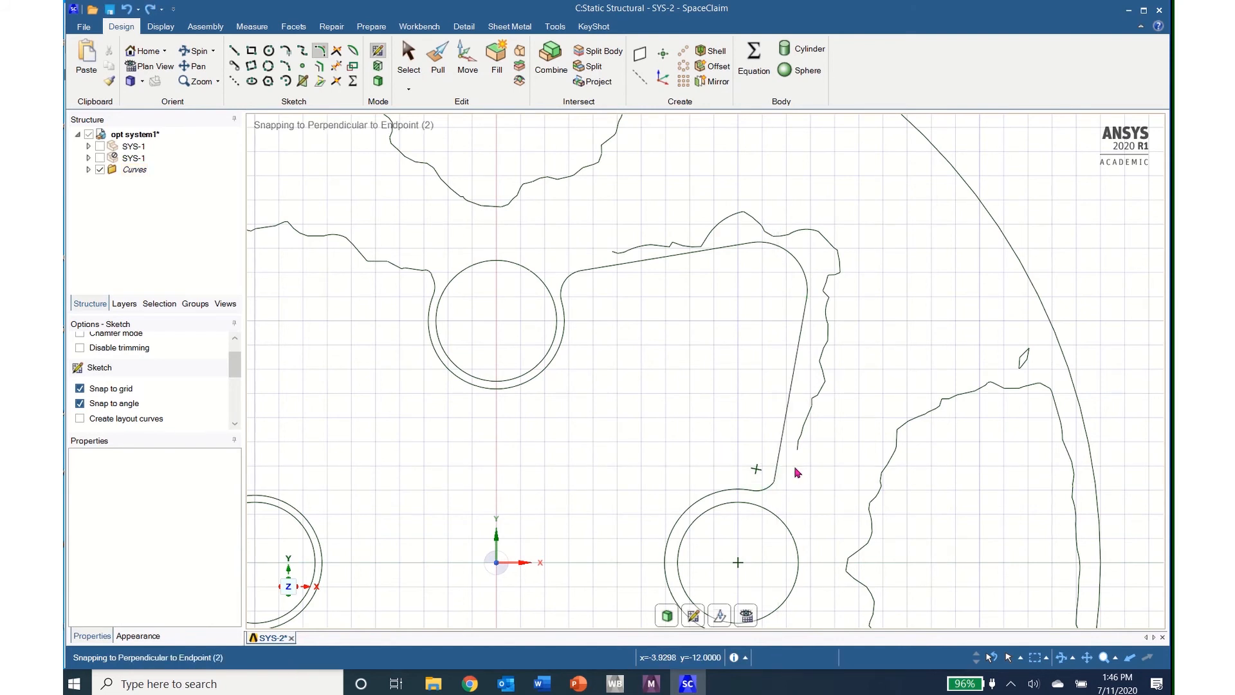
# Step: Add a 1 mm radius rounded corner between the right hole's outline and the adjoining straight line
pyautogui.click(776, 479)
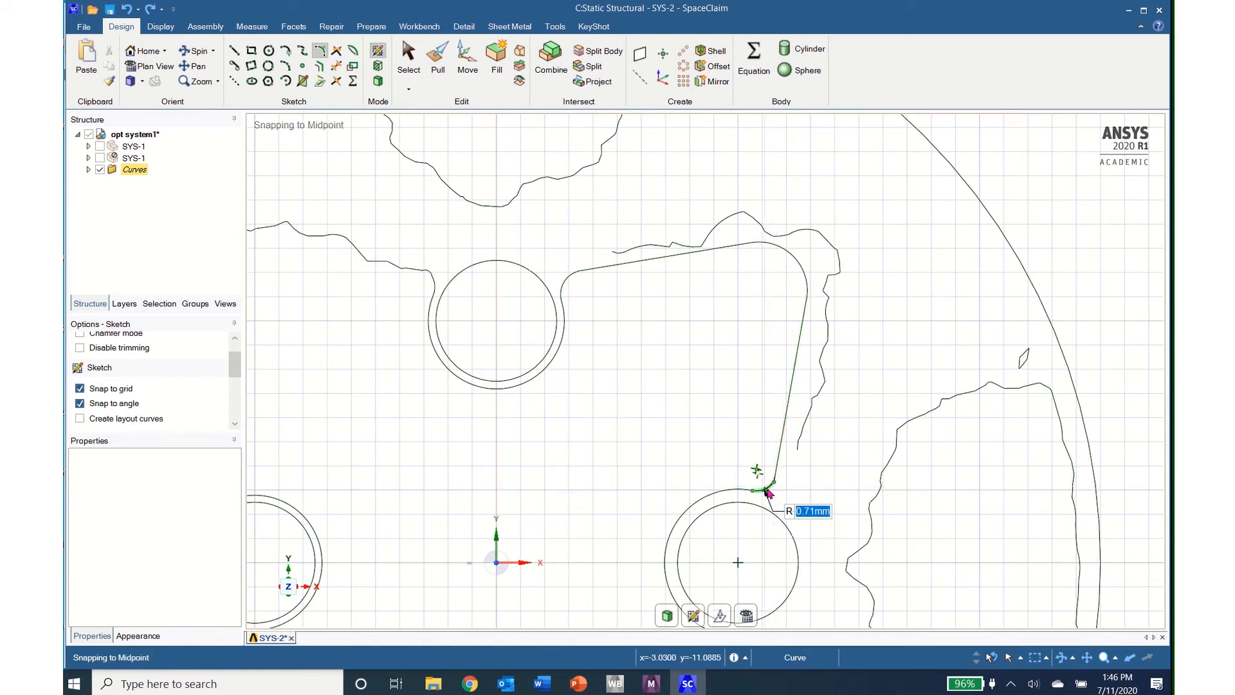
pyautogui.write('1')
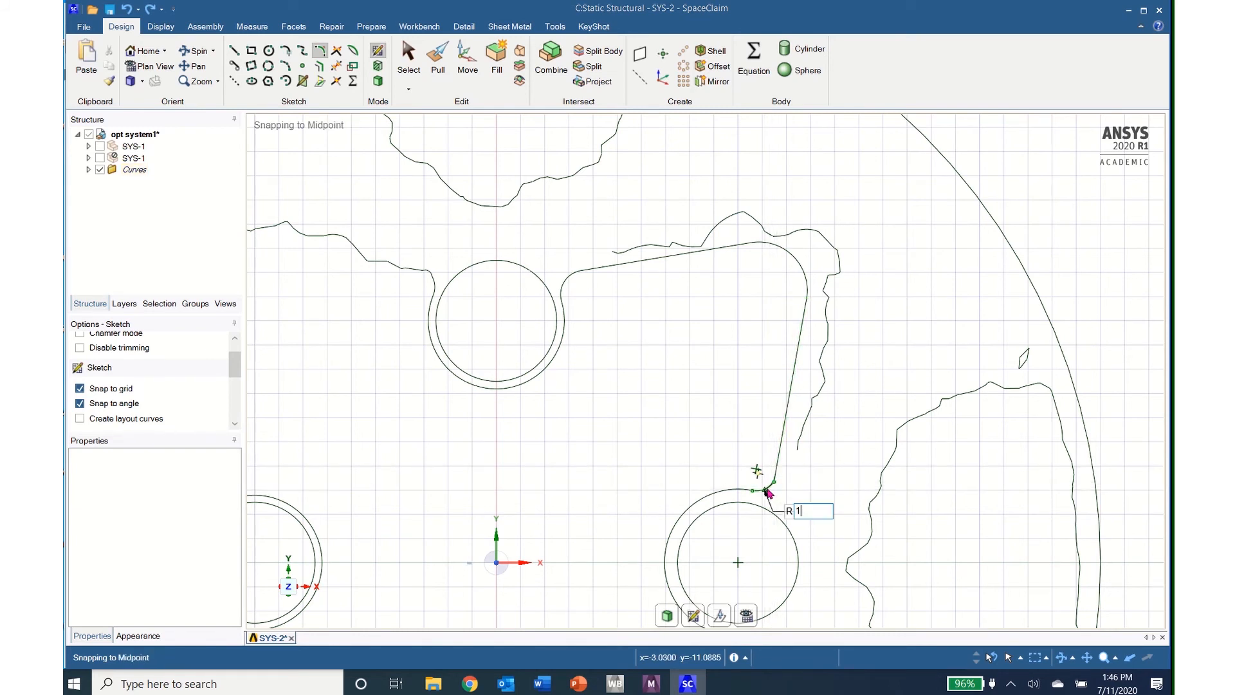
pyautogui.press('Return')
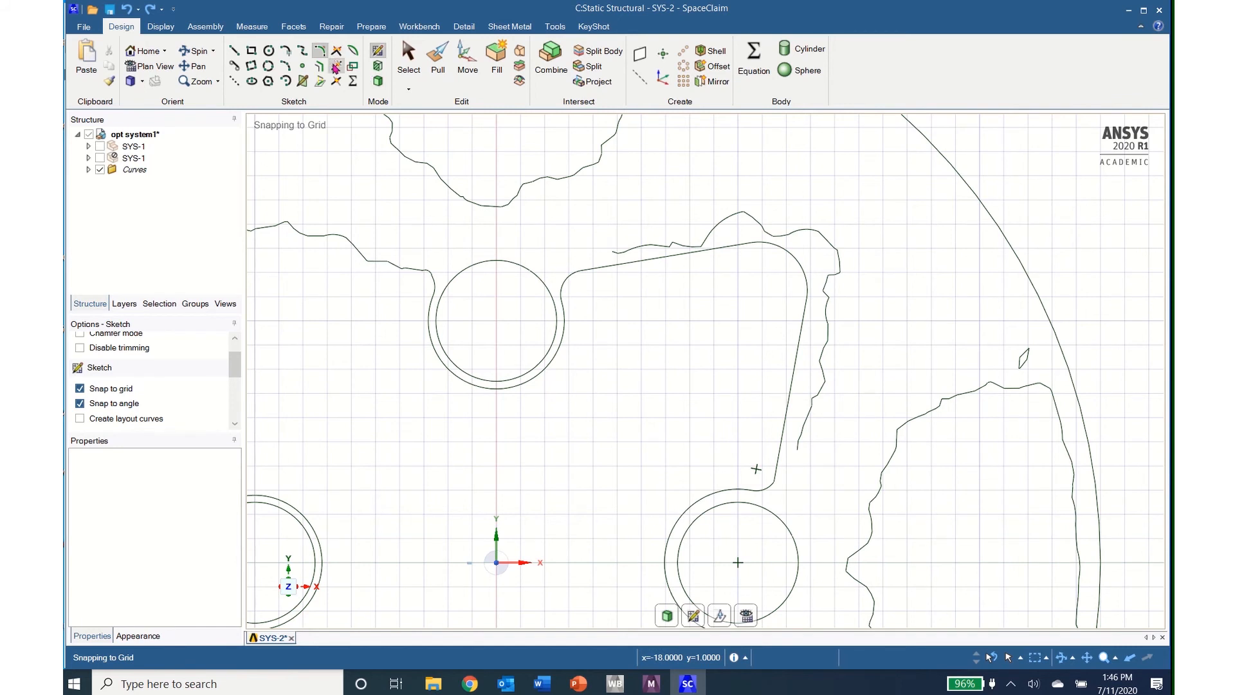
# Step: Trim away the leftover jagged curve segments alongside the steep straight line above the right hole
pyautogui.click(335, 66)
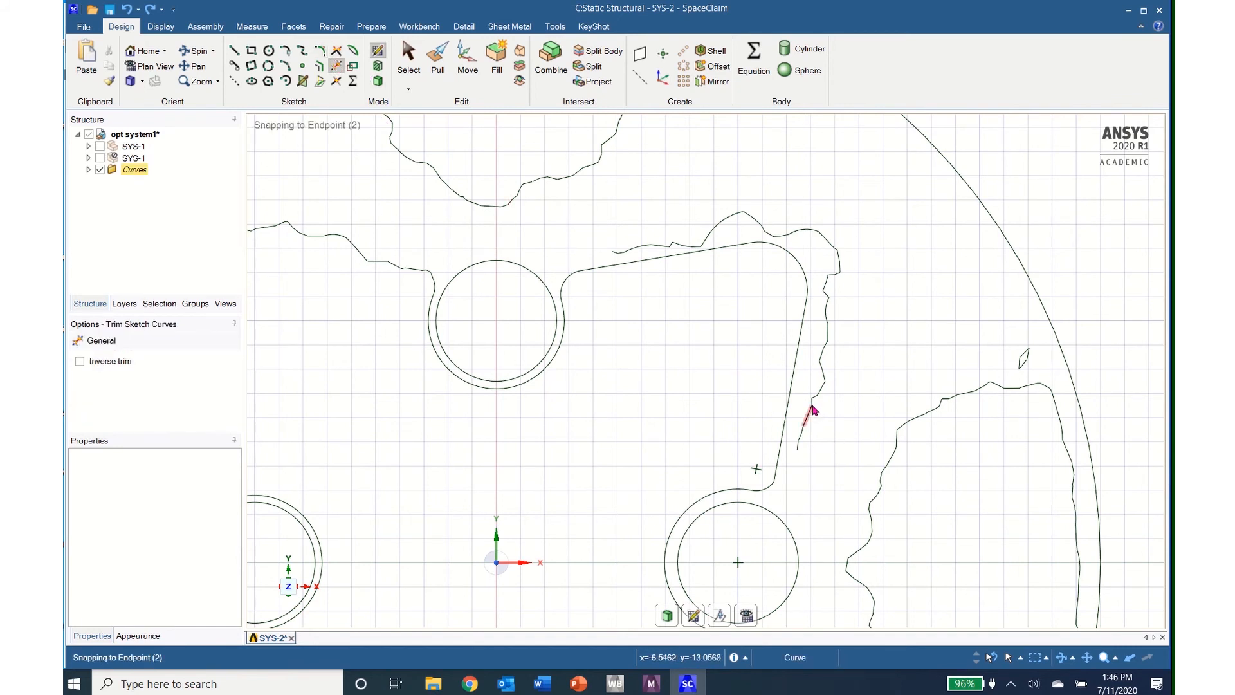
pyautogui.click(812, 411)
pyautogui.click(820, 384)
pyautogui.click(828, 331)
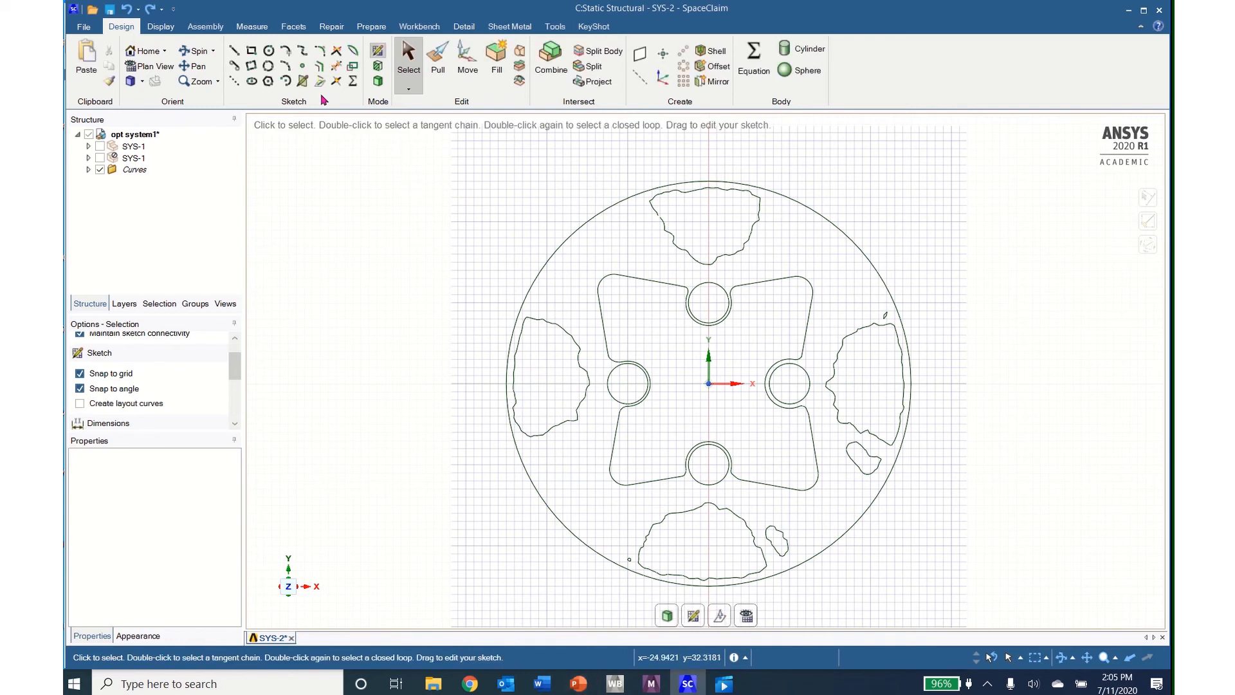
# Step: Sketch an ellipse about 11.5 mm by 7.8 mm over the upper jagged outline, centred on the vertical axis 20 mm above the origin
pyautogui.click(252, 82)
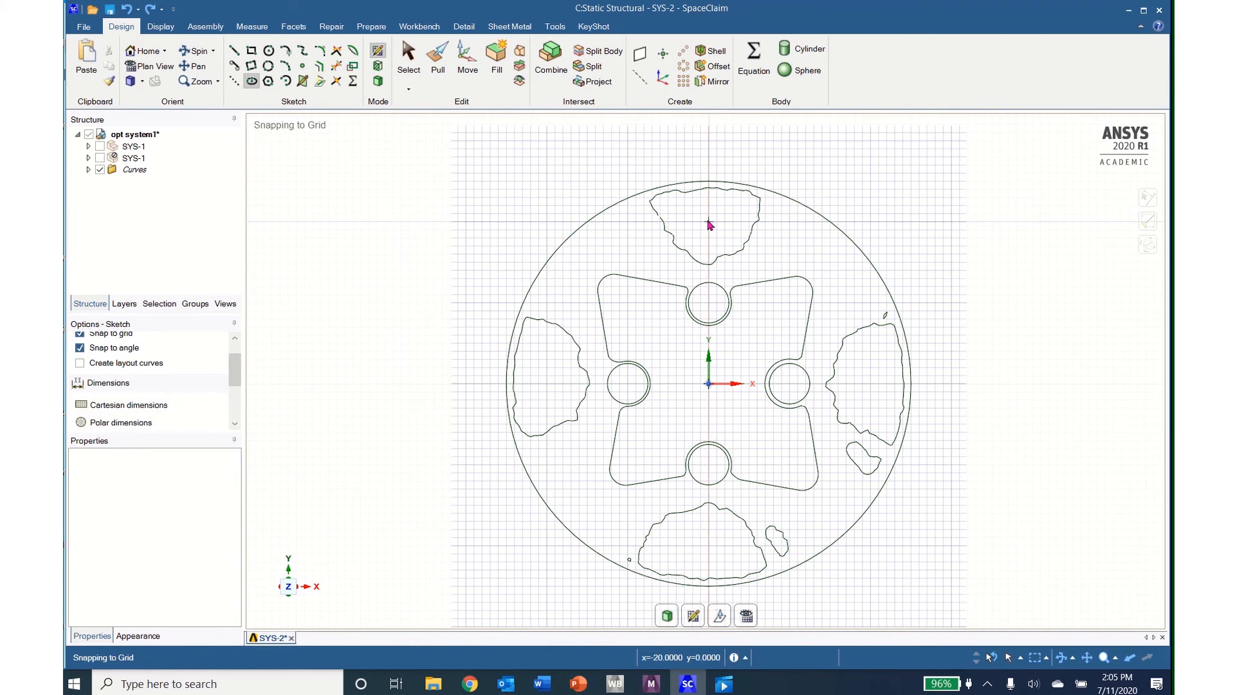
pyautogui.click(709, 222)
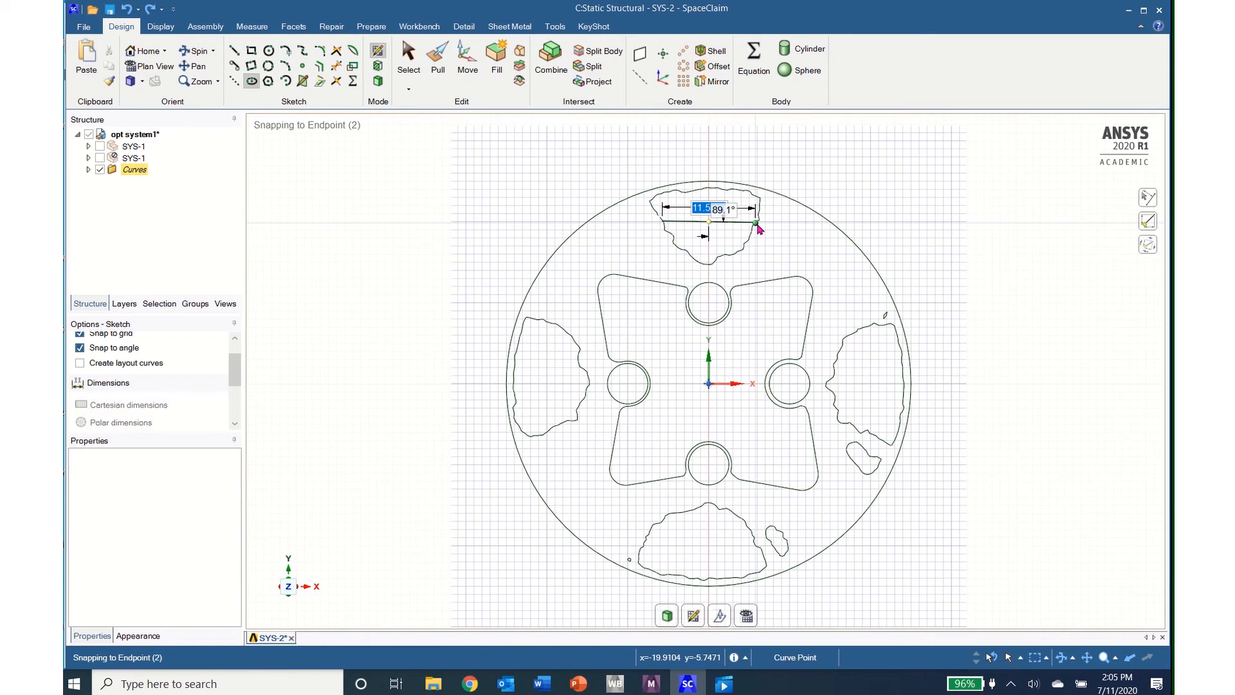
pyautogui.click(756, 224)
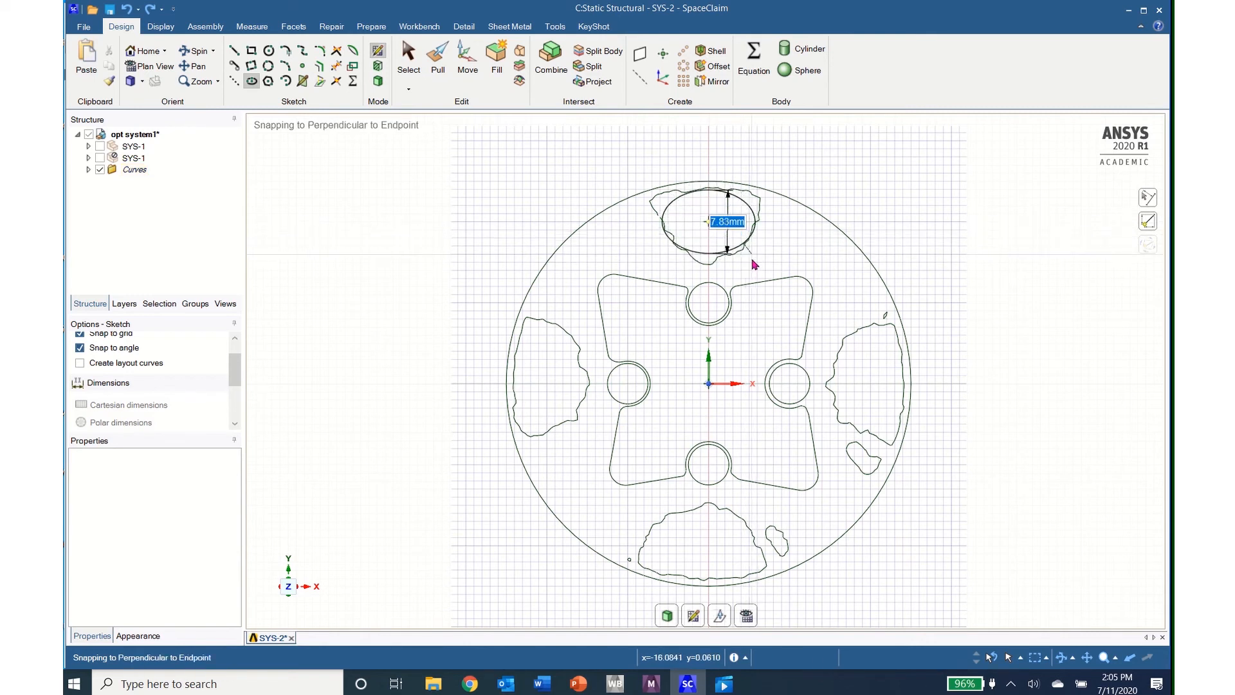
pyautogui.click(755, 263)
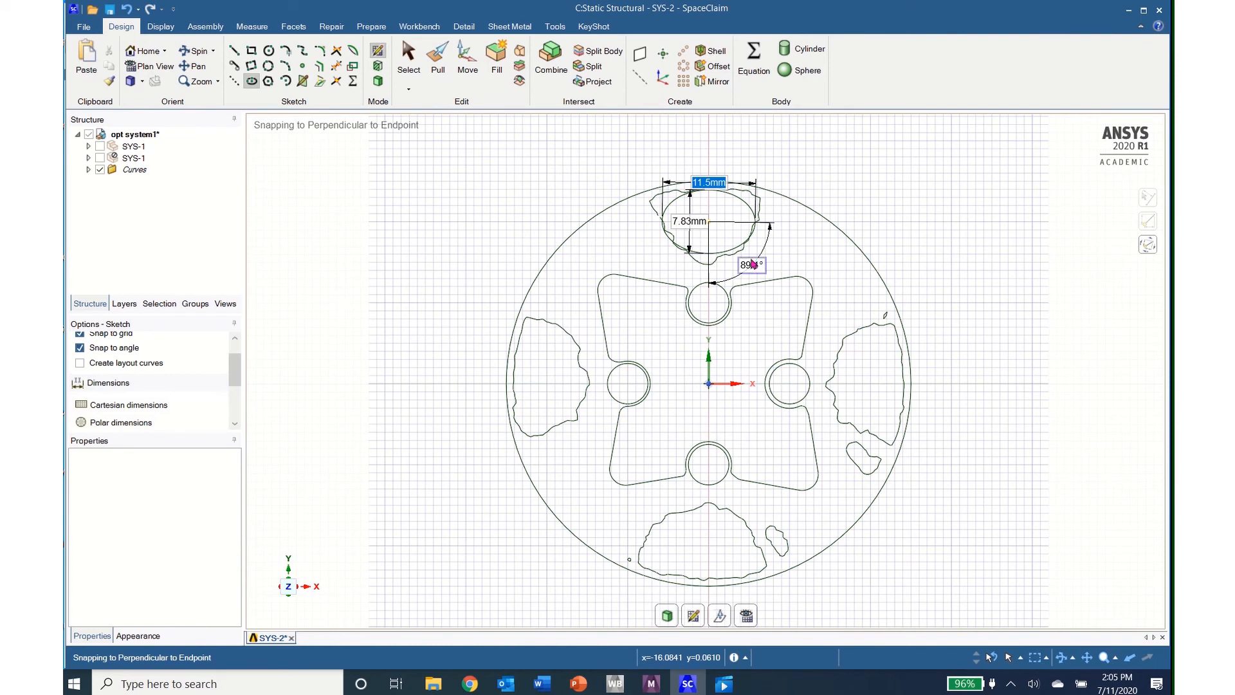
pyautogui.press('Escape')
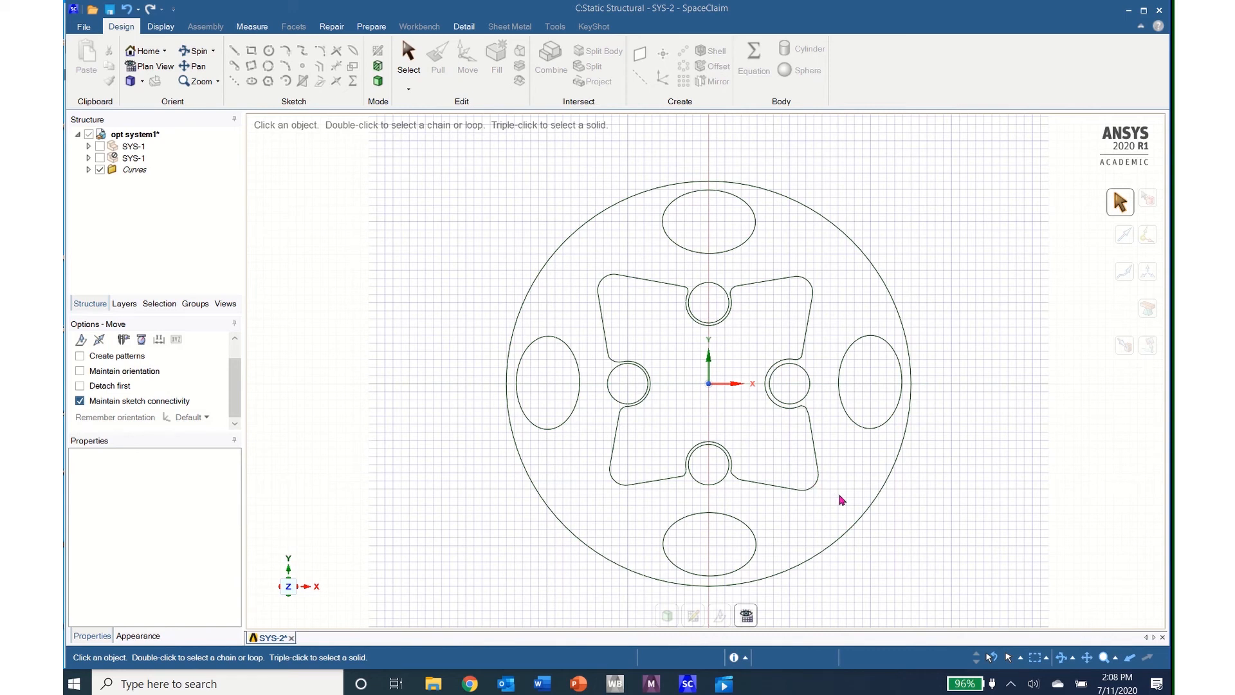
# Step: Pull the disc's outer profile region, including the hole rims, into a solid 3 mm thick
pyautogui.moveTo(827, 496)
pyautogui.keyDown('shift'); pyautogui.mouseDown(button='middle')
pyautogui.moveTo(812, 503)
pyautogui.moveTo(798, 482)
pyautogui.mouseUp(button='middle'); pyautogui.keyUp('shift')
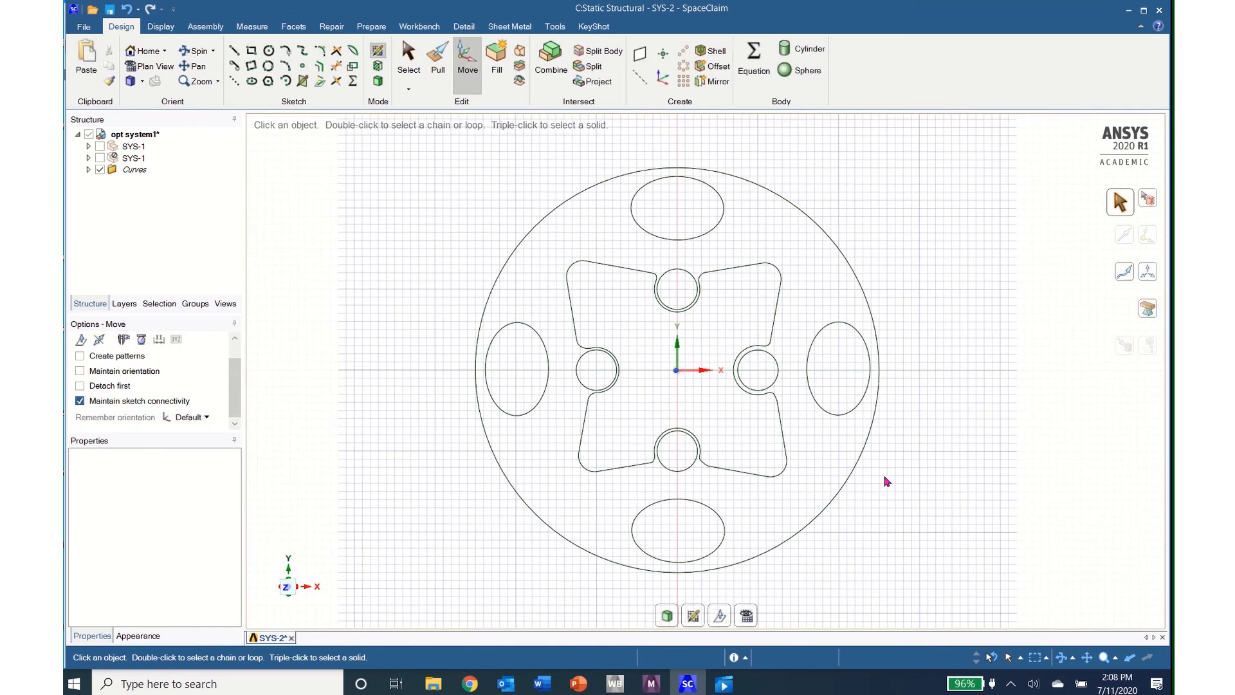
pyautogui.moveTo(887, 482); pyautogui.dragTo(878, 484, button='middle')
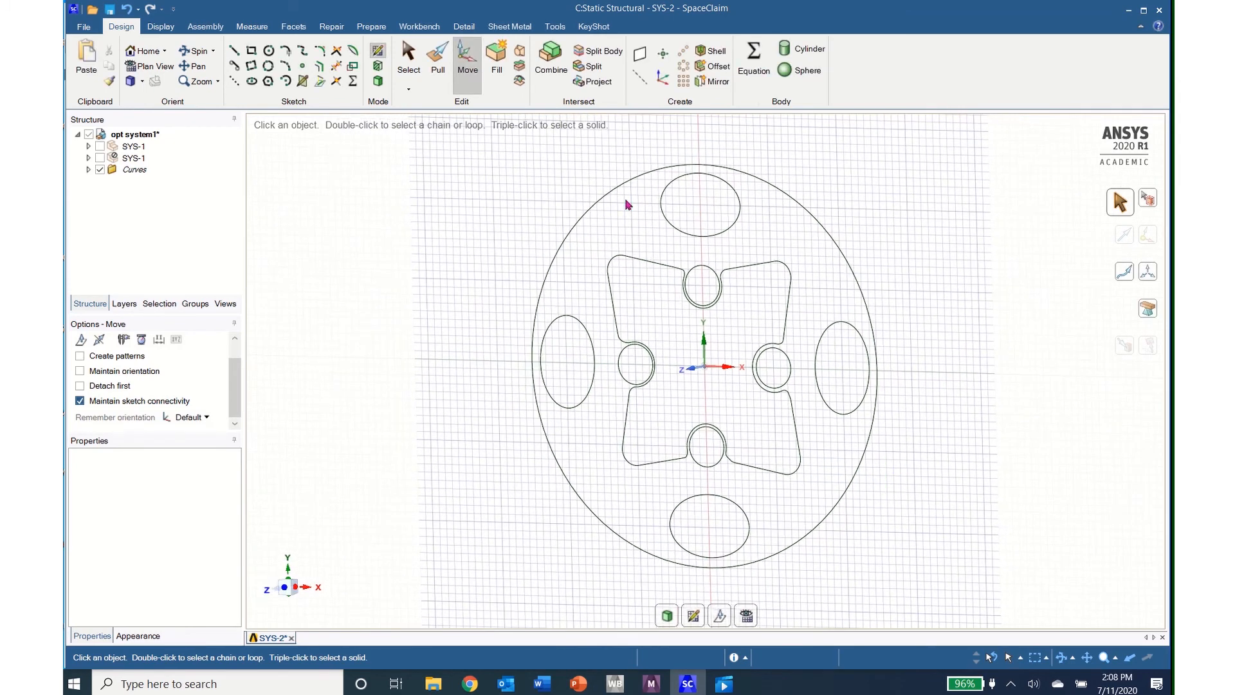
pyautogui.click(438, 58)
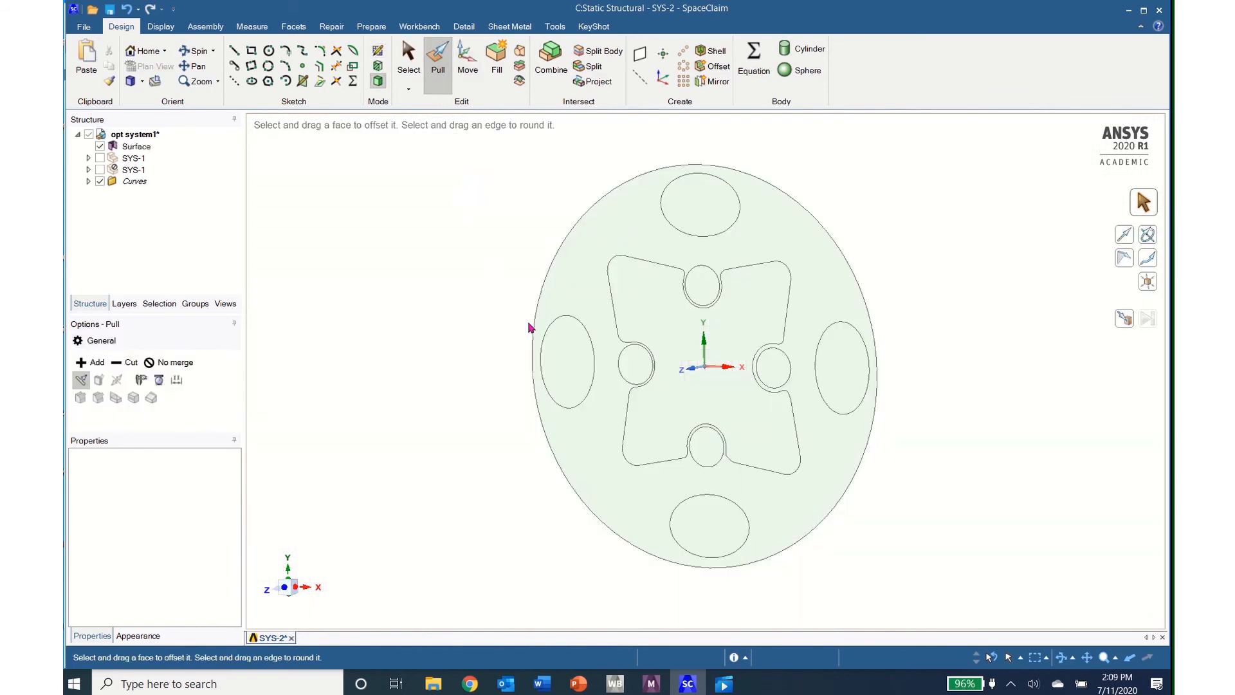
pyautogui.click(628, 493)
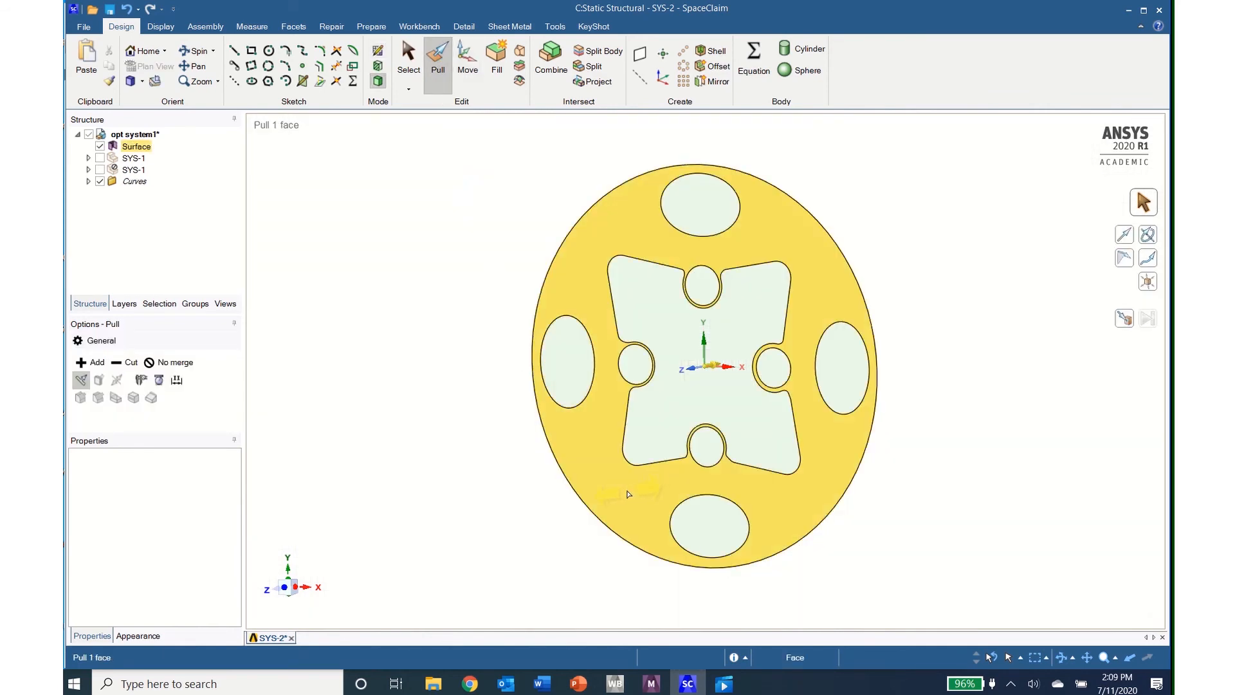
pyautogui.moveTo(629, 493); pyautogui.dragTo(674, 493)
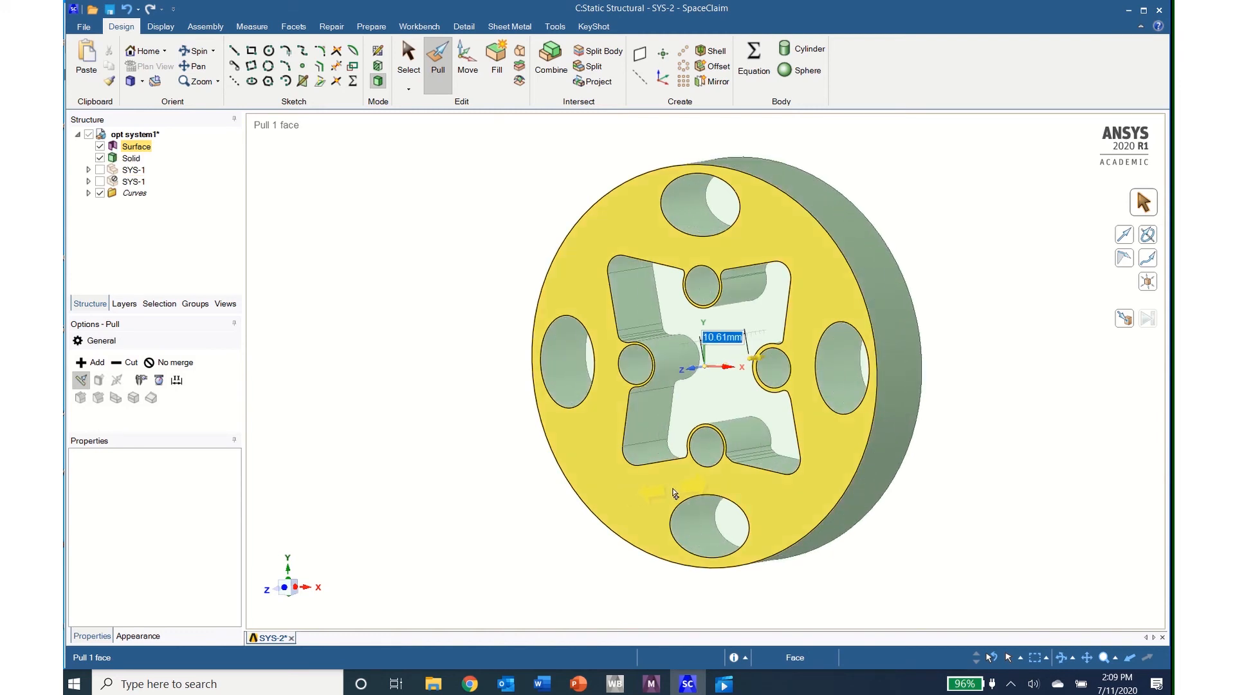
pyautogui.write('3')
pyautogui.press('Return')
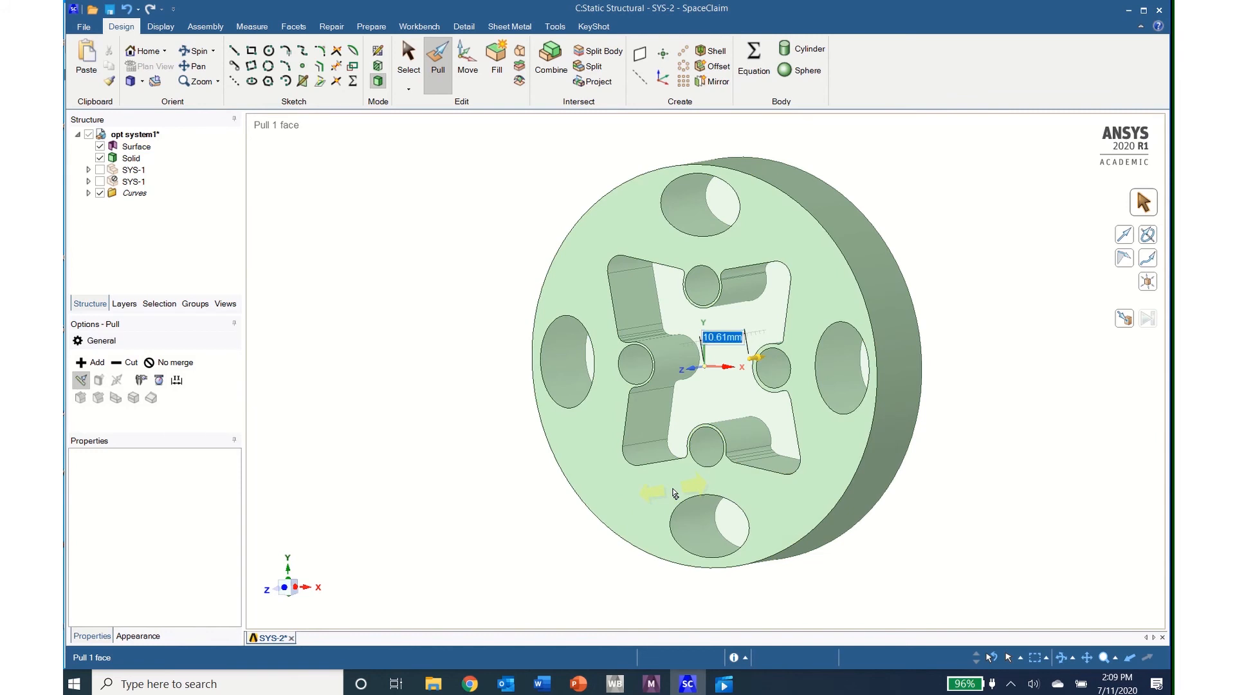
# Step: Delete the leftover Surface body that fills the cutouts and holes
pyautogui.click(639, 315)
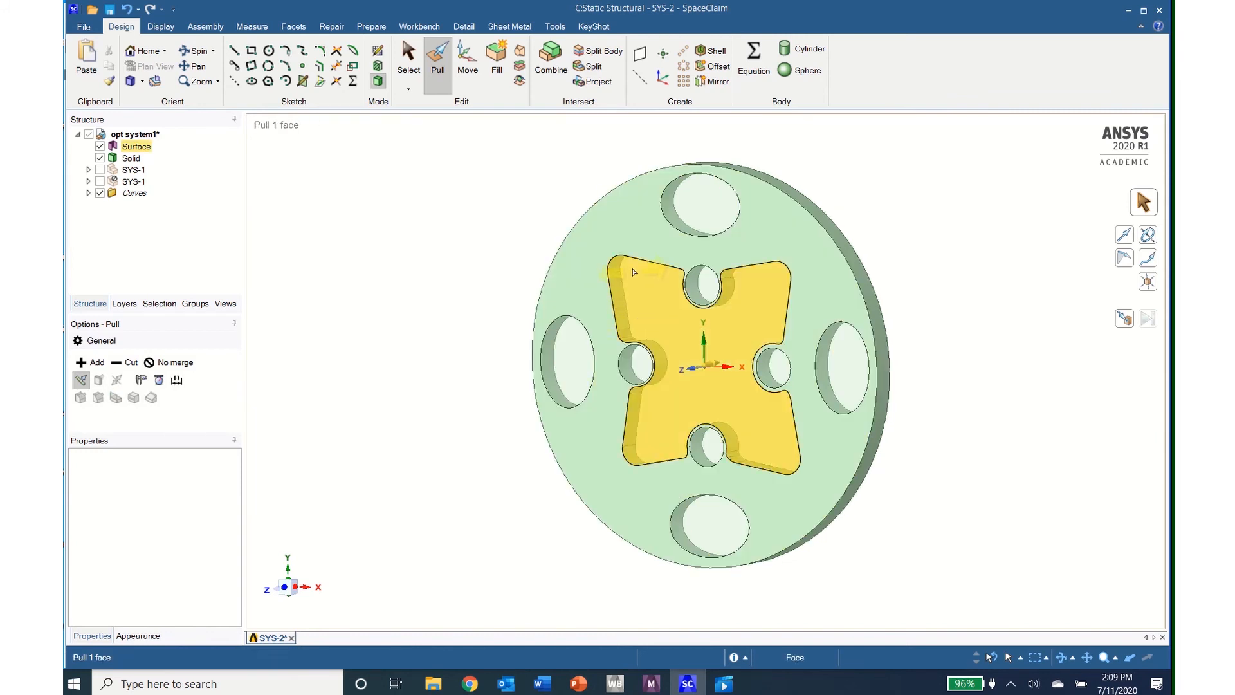
pyautogui.click(410, 239)
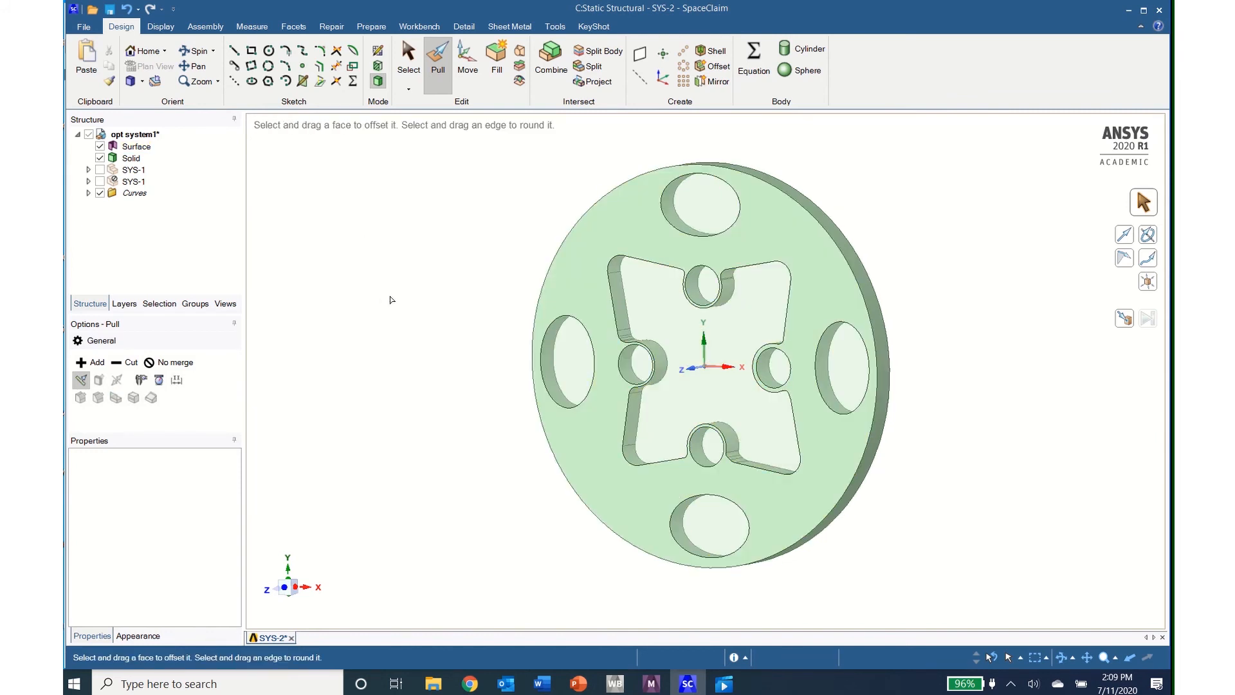
pyautogui.click(90, 147)
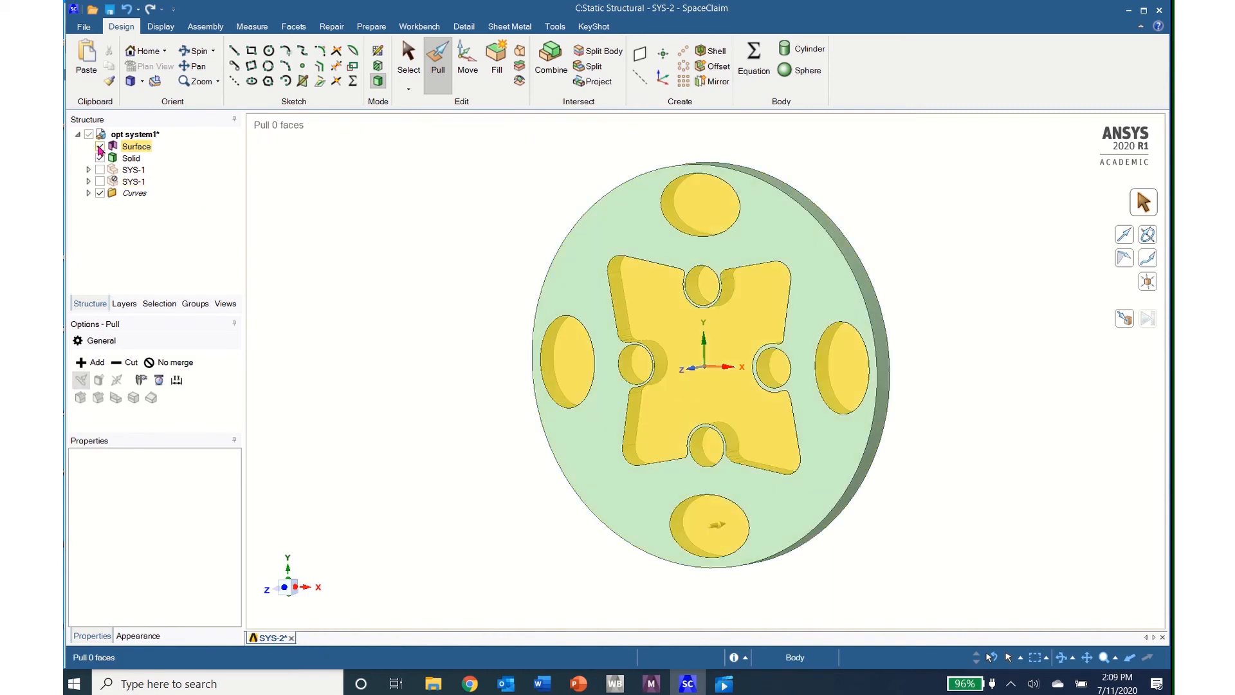
pyautogui.click(99, 147)
pyautogui.rightClick(130, 152)
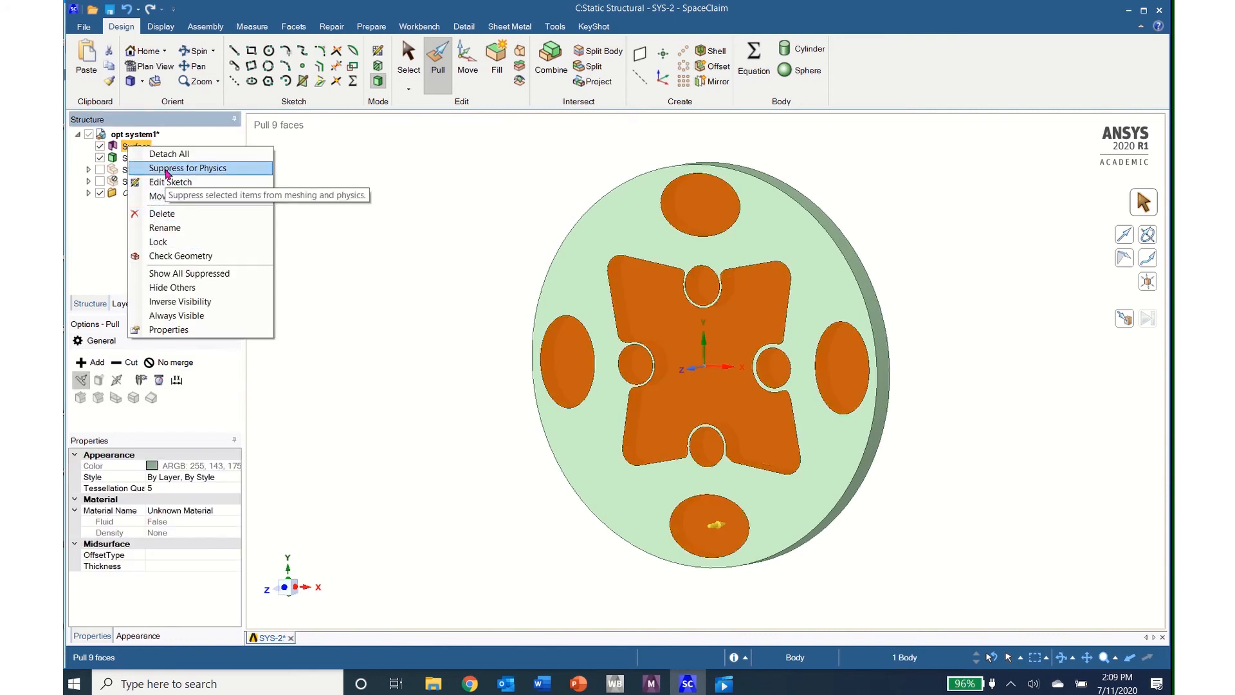
pyautogui.click(160, 213)
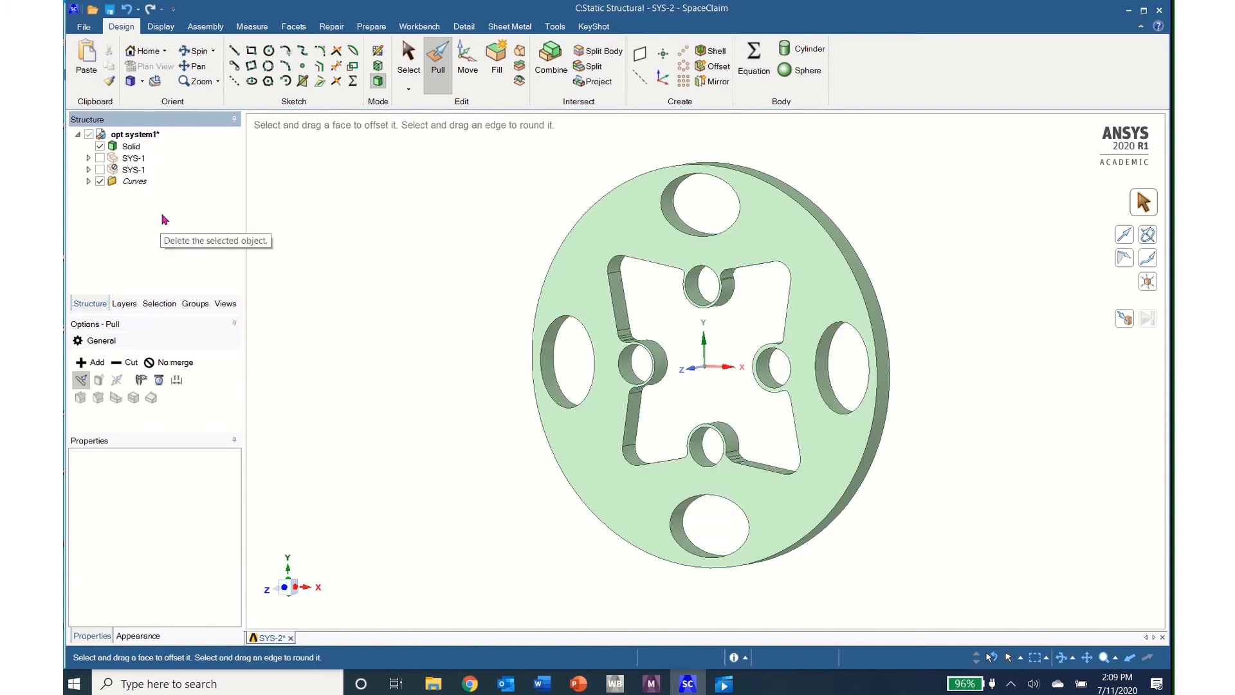
# Step: Delete both SYS-1 components and the Curves folder, keeping only the solid disc
pyautogui.click(130, 147)
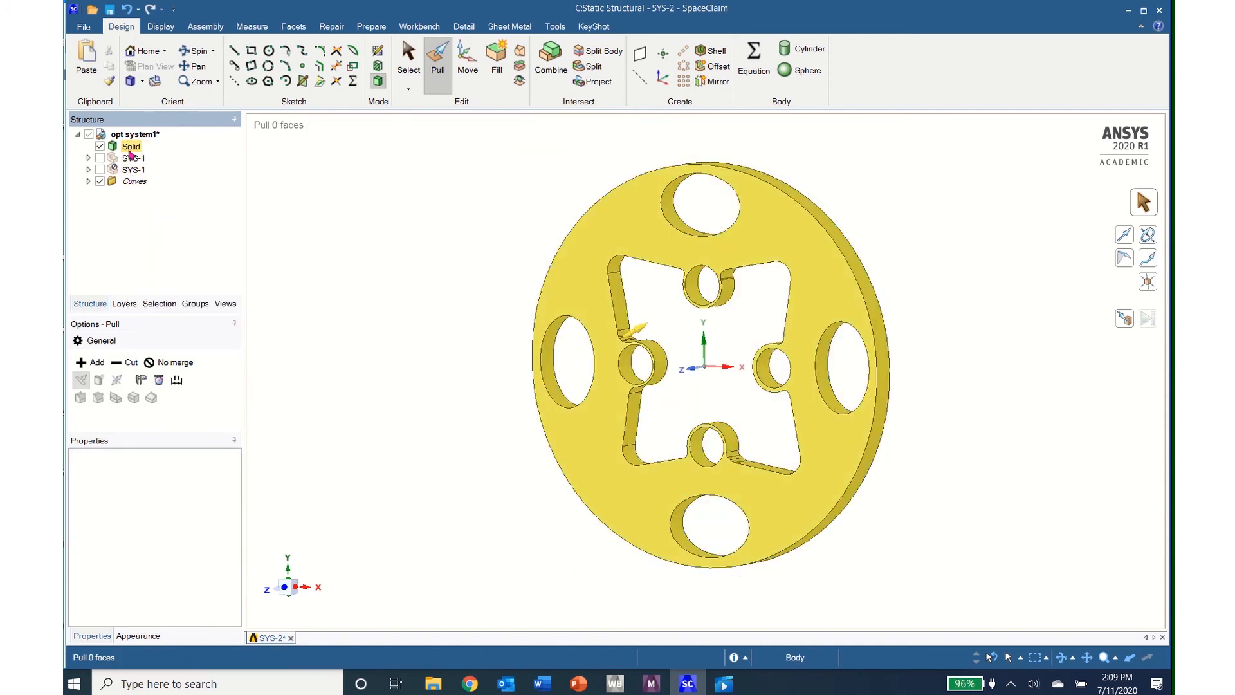
pyautogui.click(132, 157)
pyautogui.rightClick(132, 158)
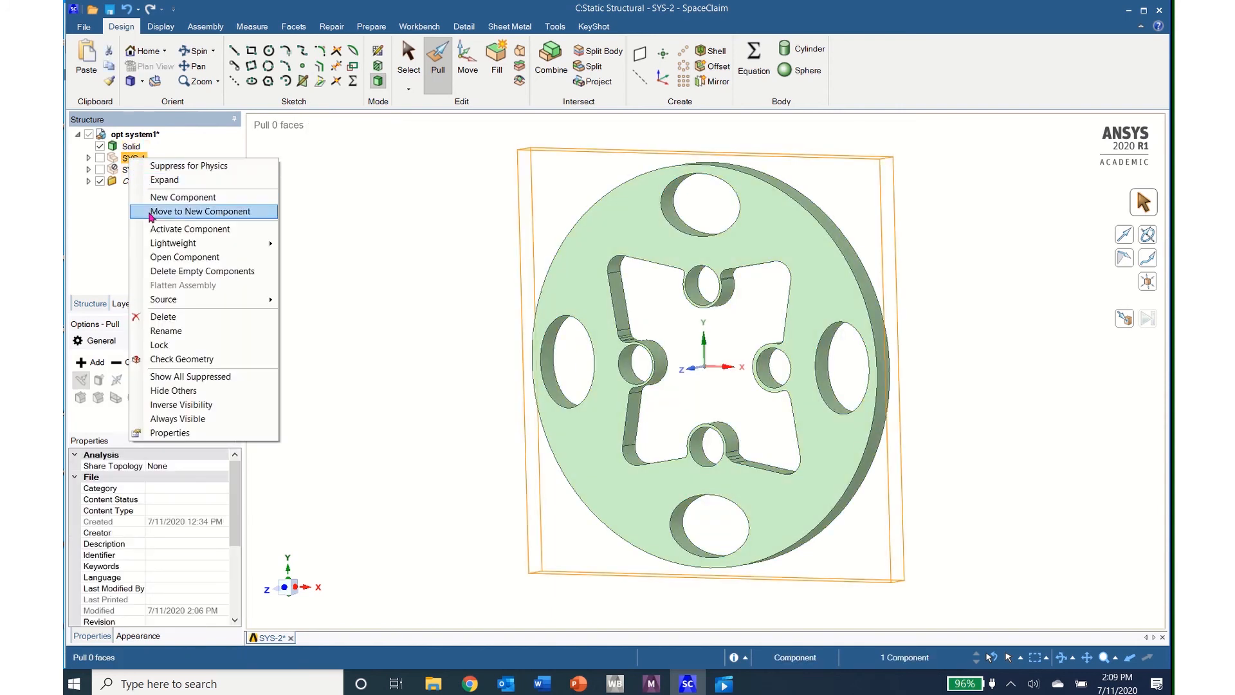
pyautogui.click(167, 316)
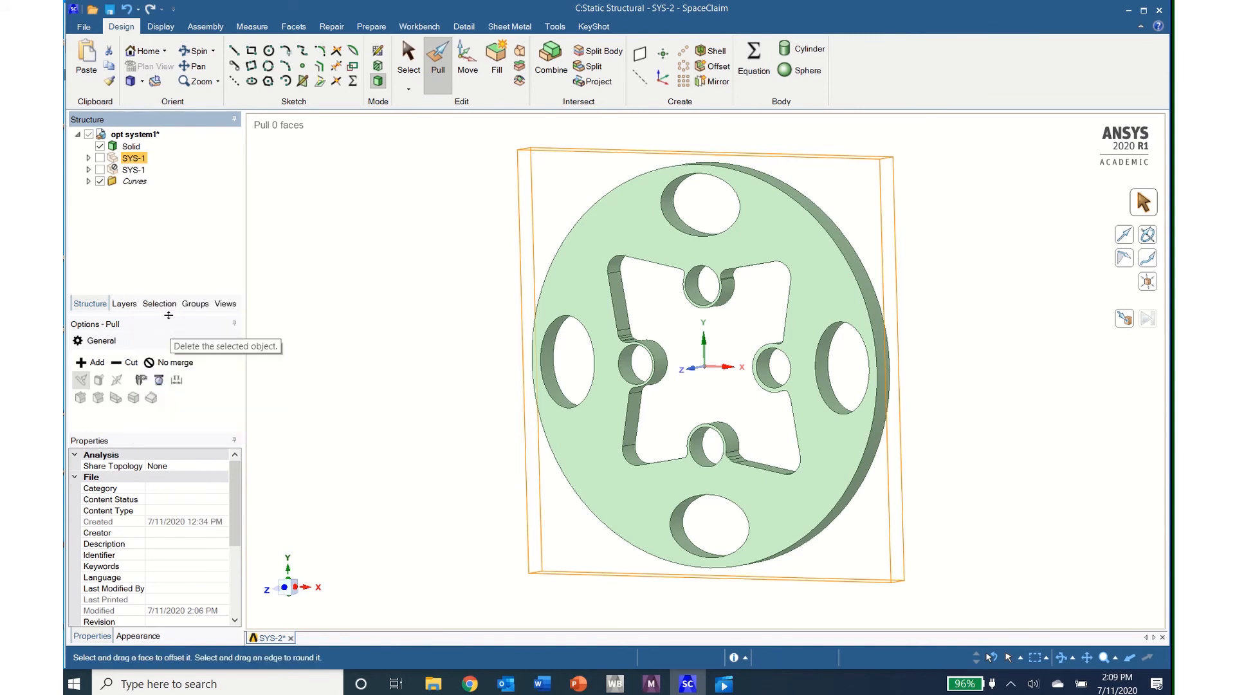
pyautogui.click(132, 157)
pyautogui.rightClick(131, 159)
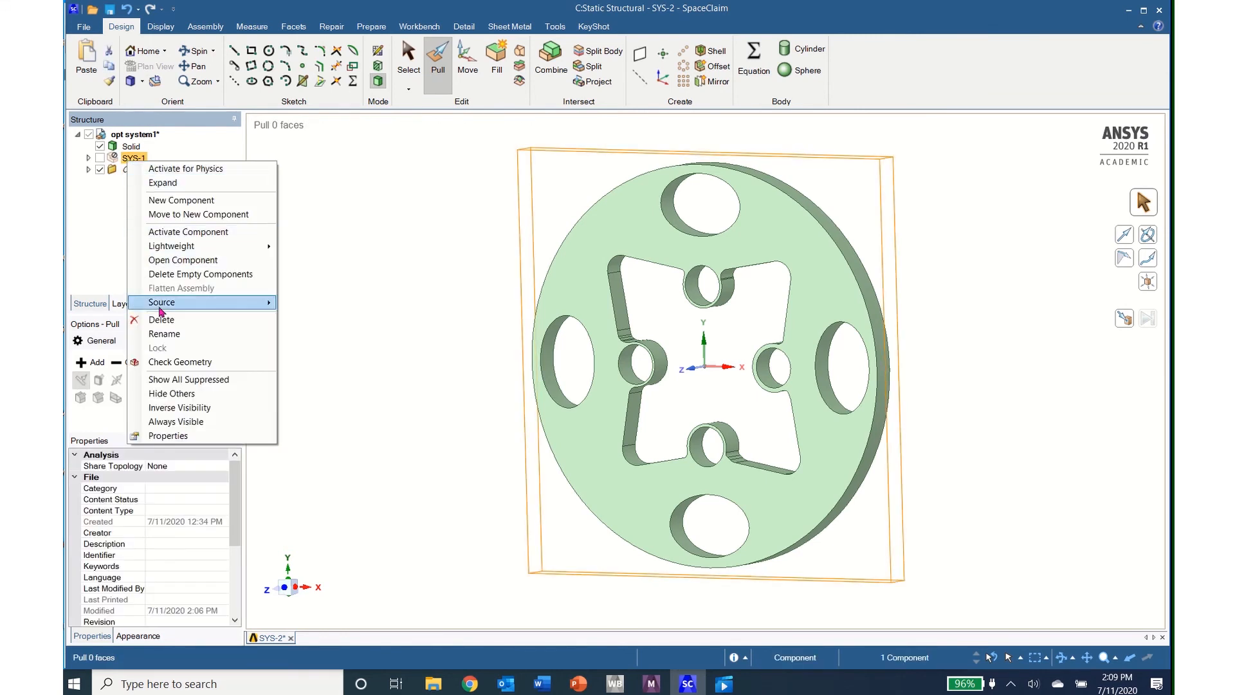
pyautogui.click(165, 319)
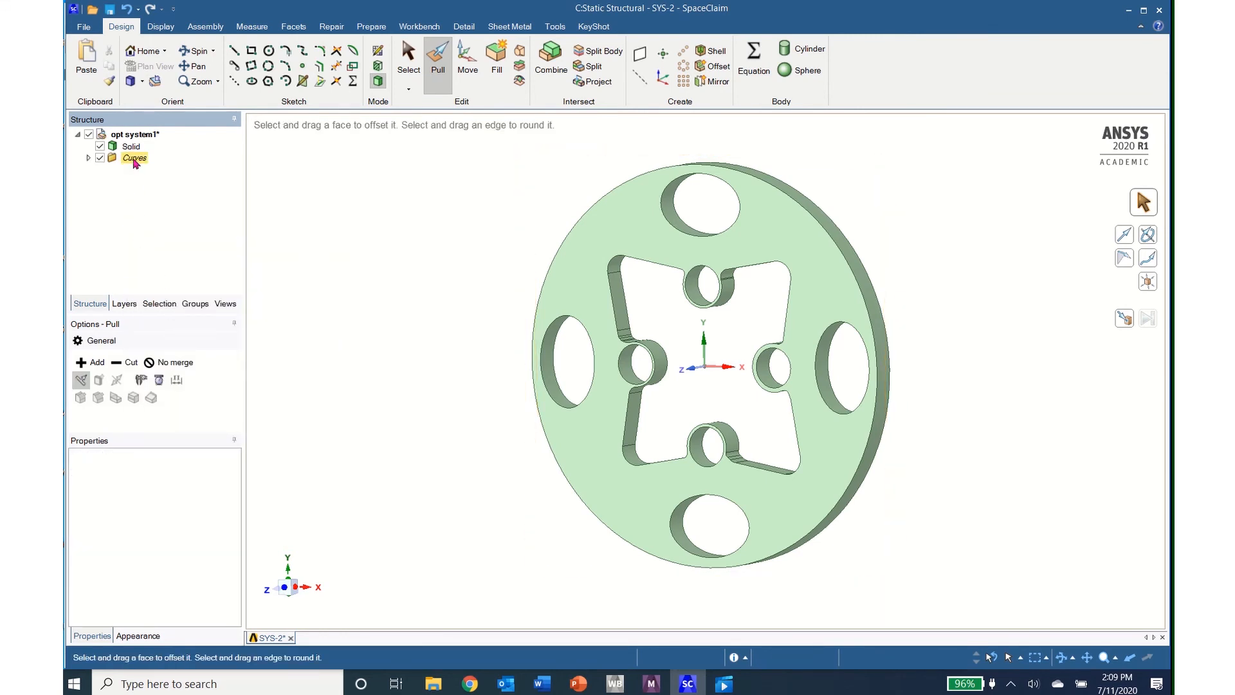
pyautogui.rightClick(135, 160)
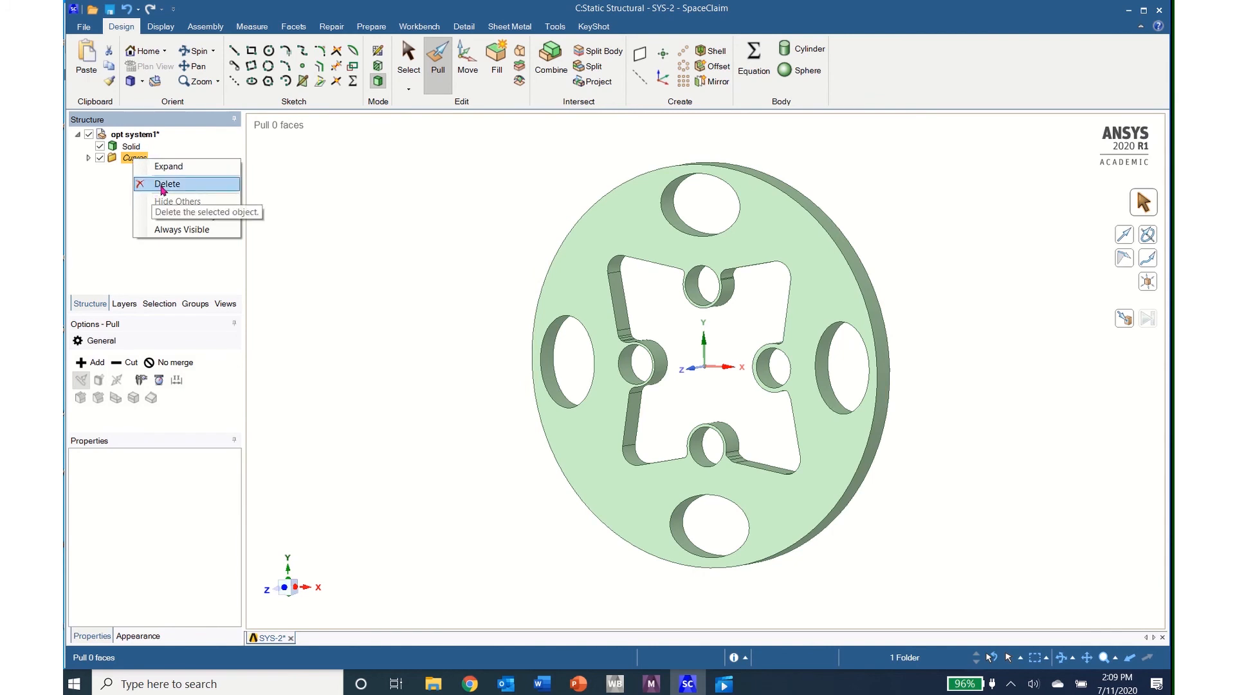
pyautogui.click(154, 184)
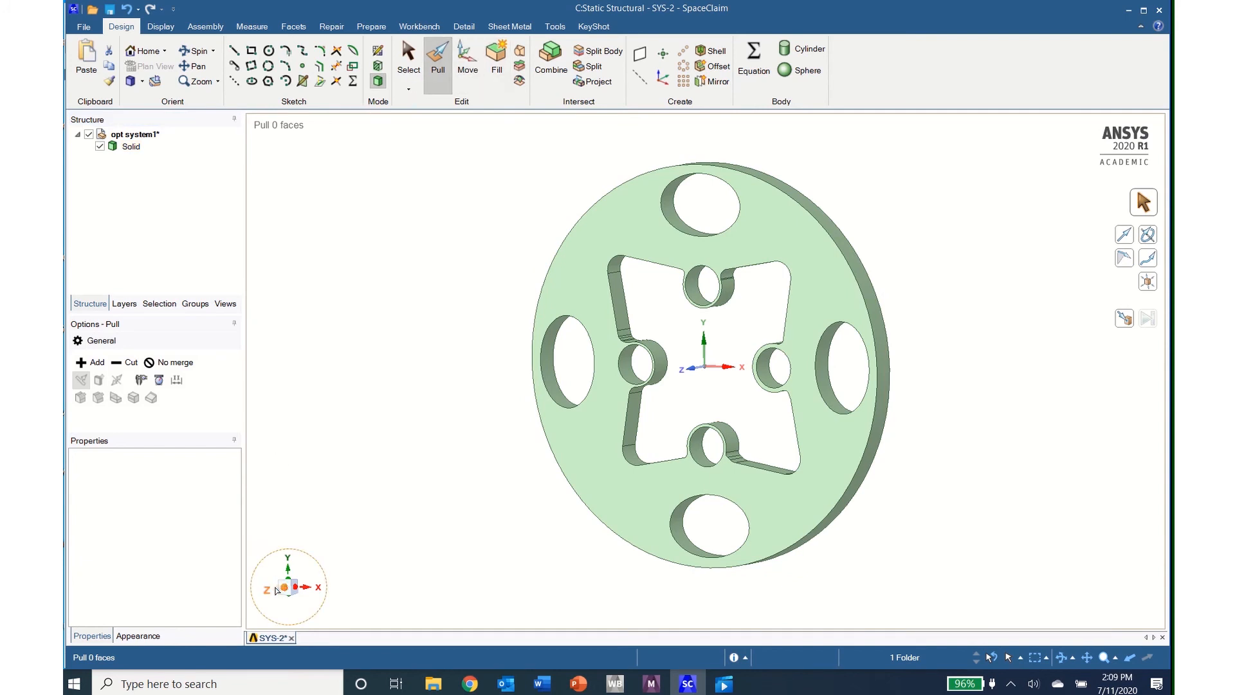
pyautogui.click(279, 588)
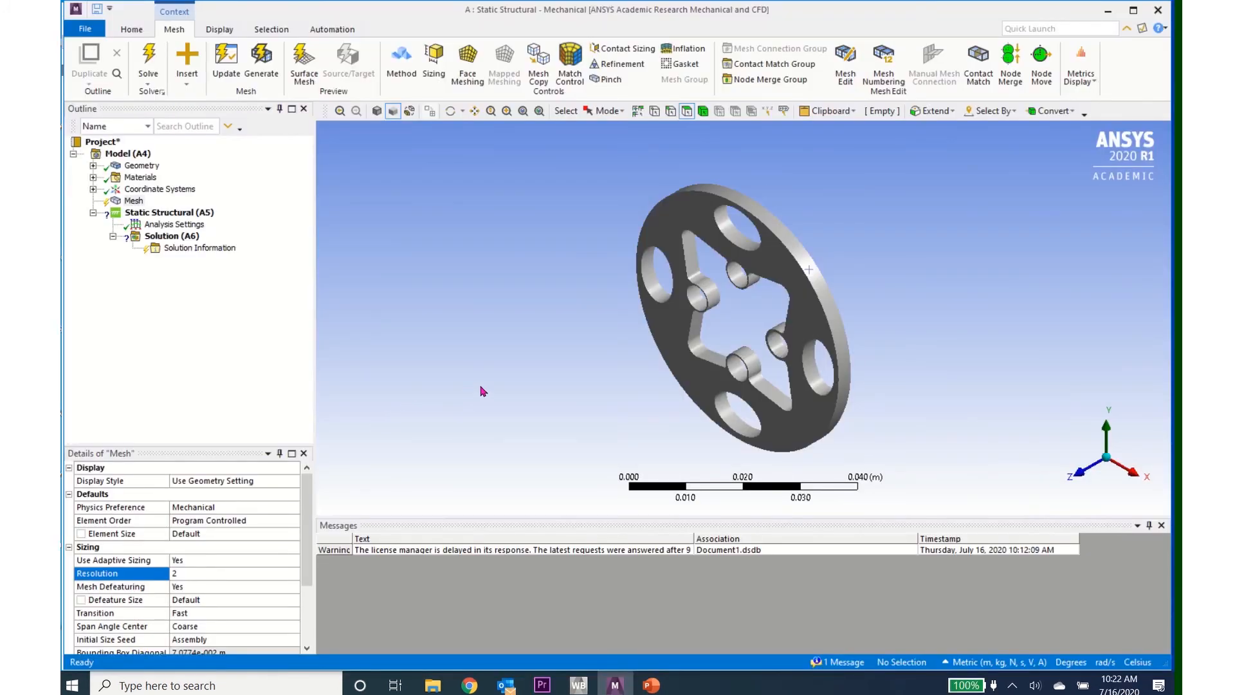
# Step: Generate an initial mesh of the disc with the existing sizing settings and inspect its element coarseness
pyautogui.moveTo(594, 382); pyautogui.dragTo(729, 356, button='middle')
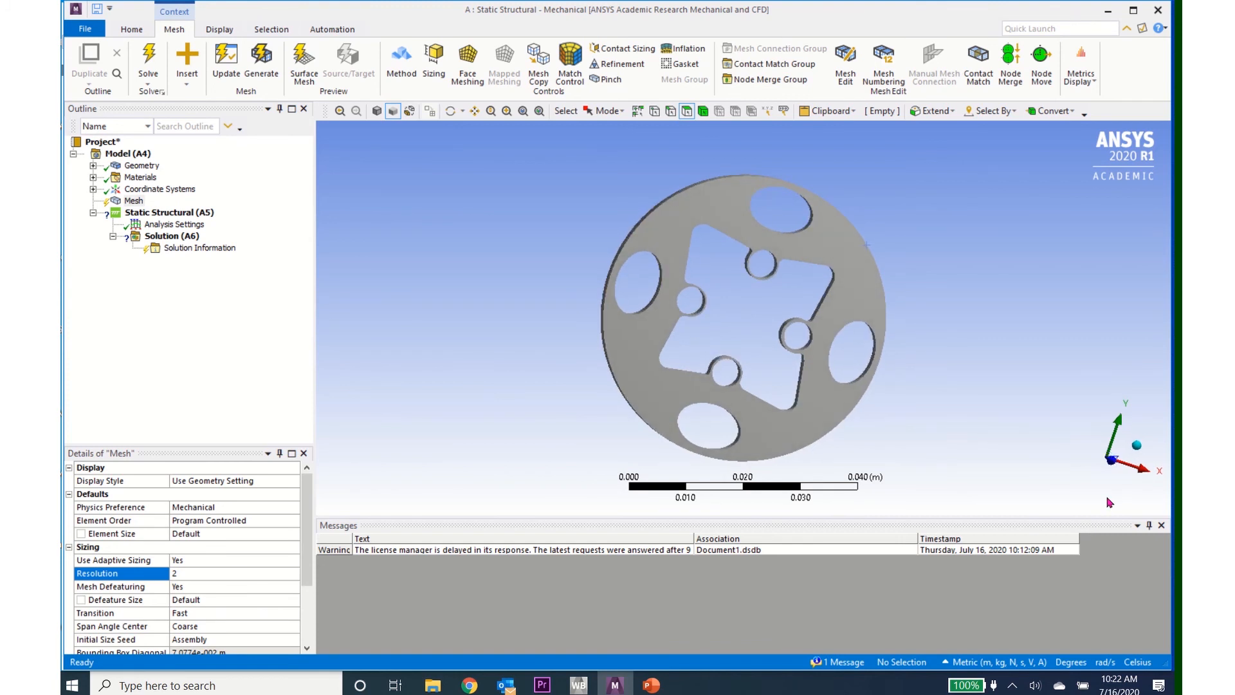
pyautogui.click(1108, 460)
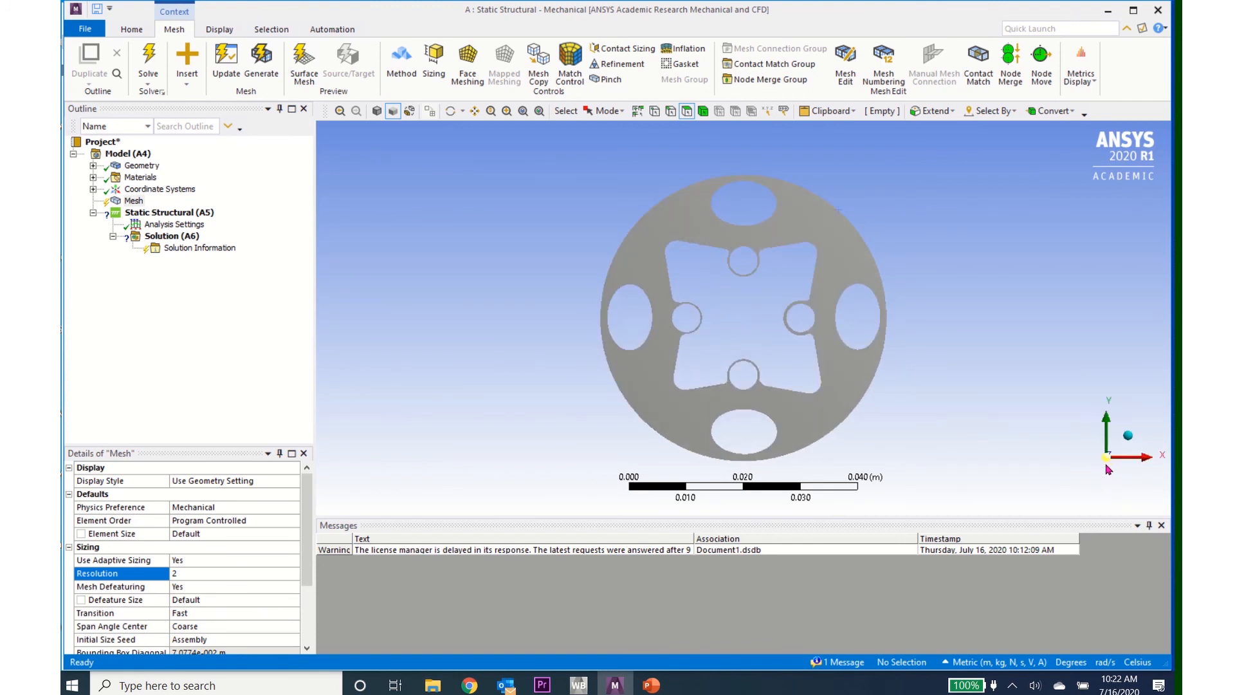
pyautogui.click(133, 201)
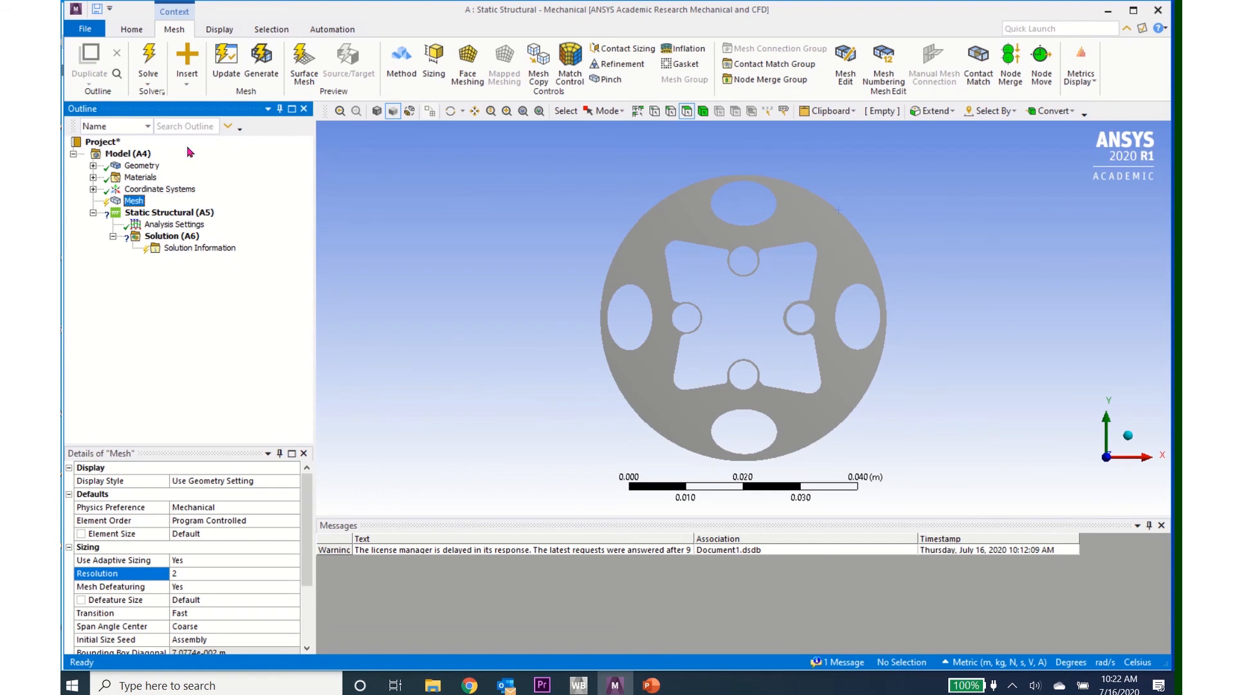
pyautogui.click(260, 61)
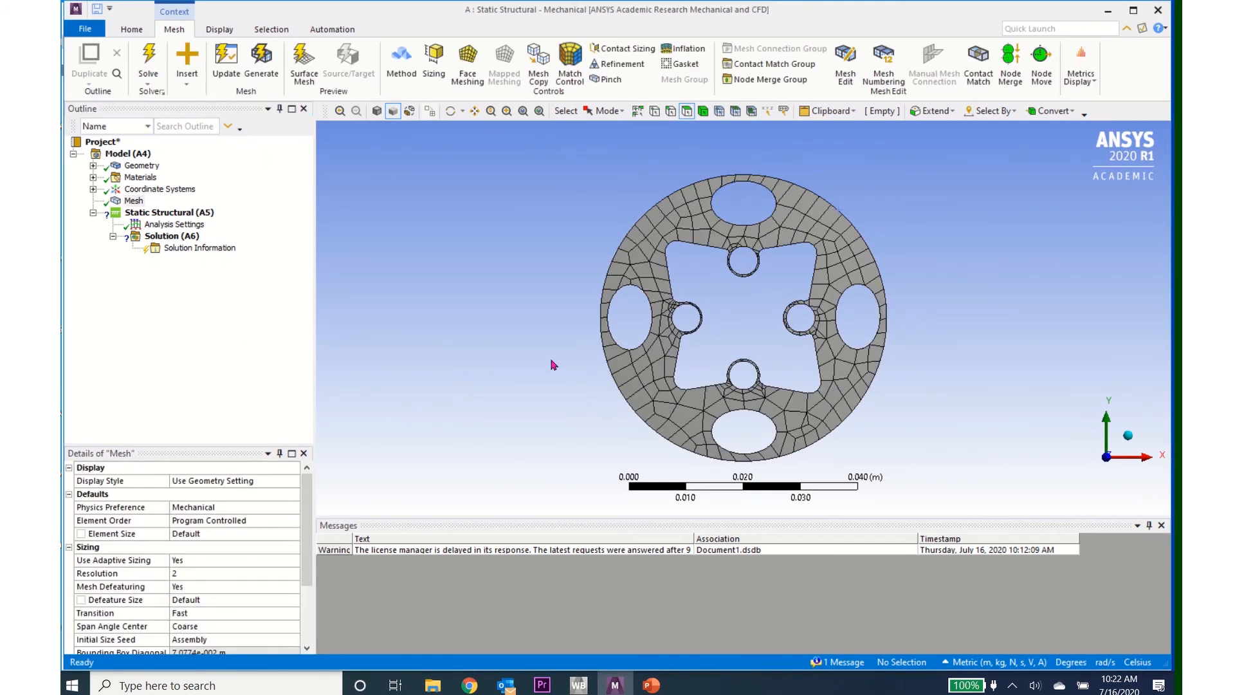
pyautogui.moveTo(550, 361); pyautogui.dragTo(478, 371, button='middle')
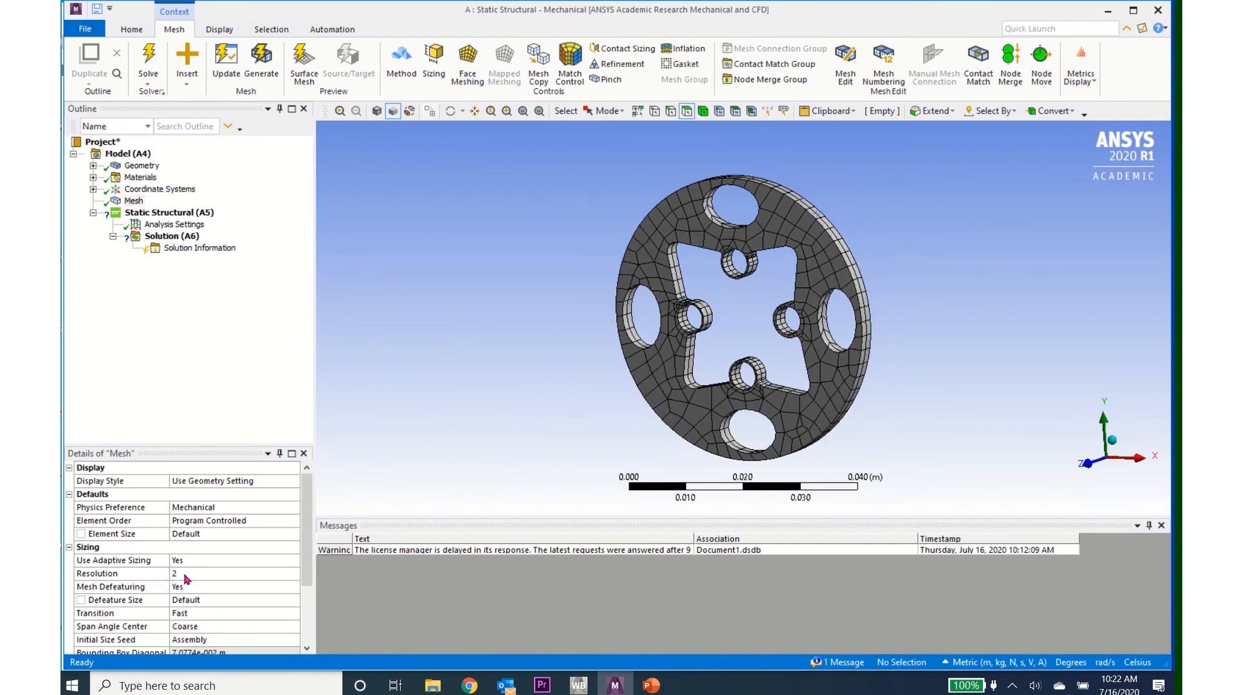
# Step: Set the mesh resolution to 5 and regenerate the disc's mesh
pyautogui.click(186, 574)
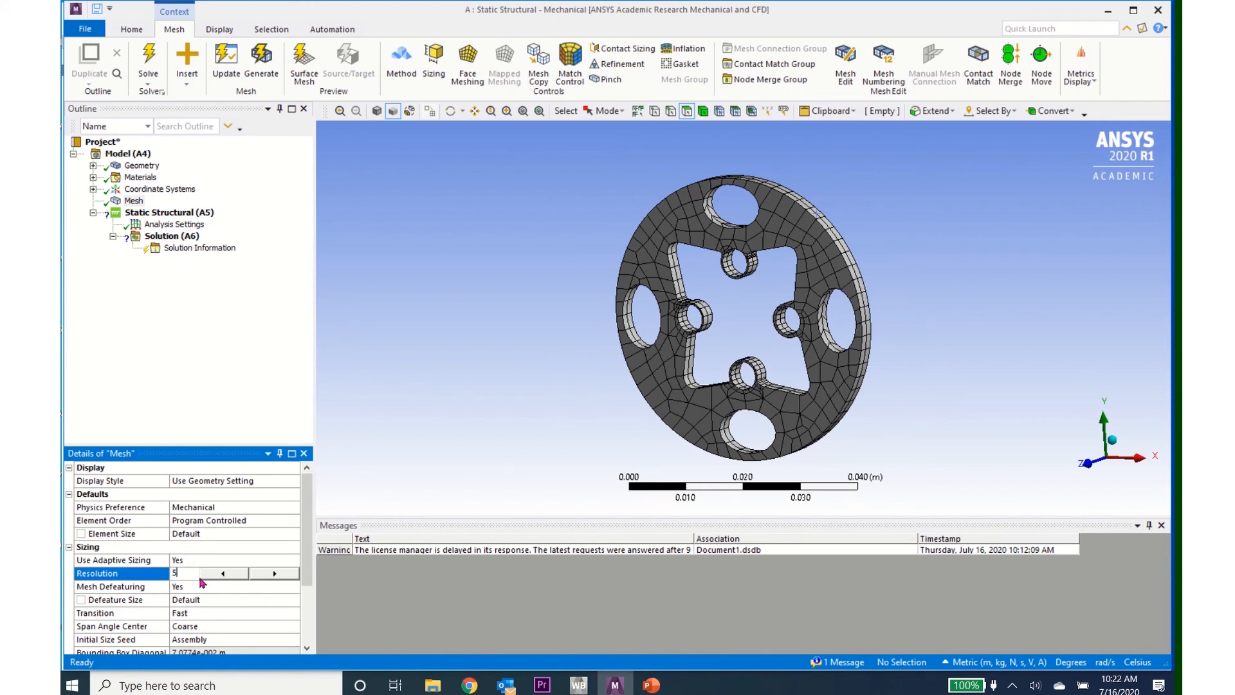
pyautogui.press('Return')
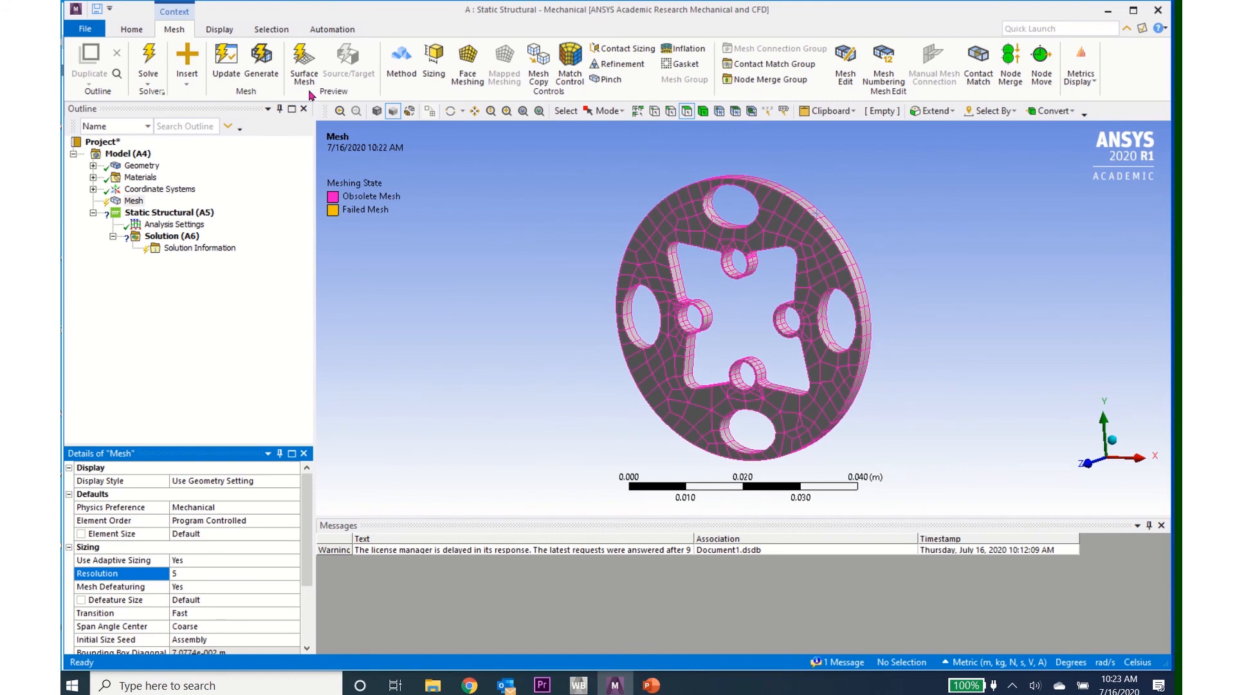
pyautogui.click(230, 59)
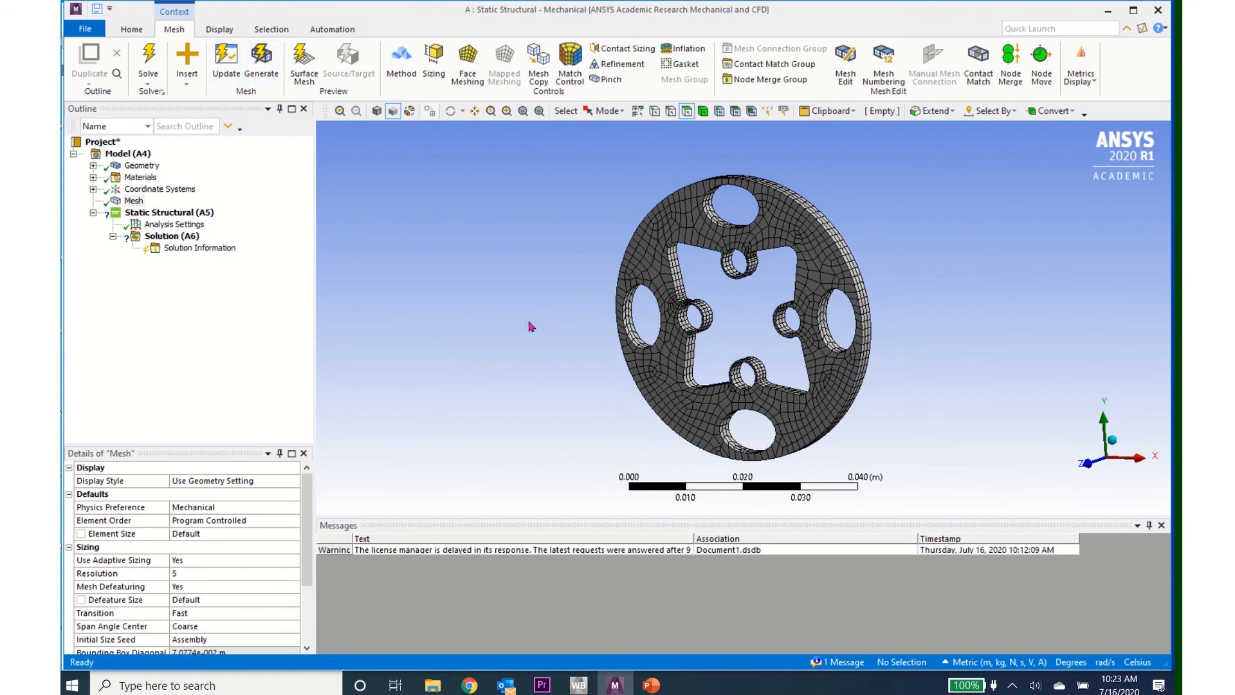
# Step: Add a cylindrical support to the inner faces of the four small round holes
pyautogui.click(171, 214)
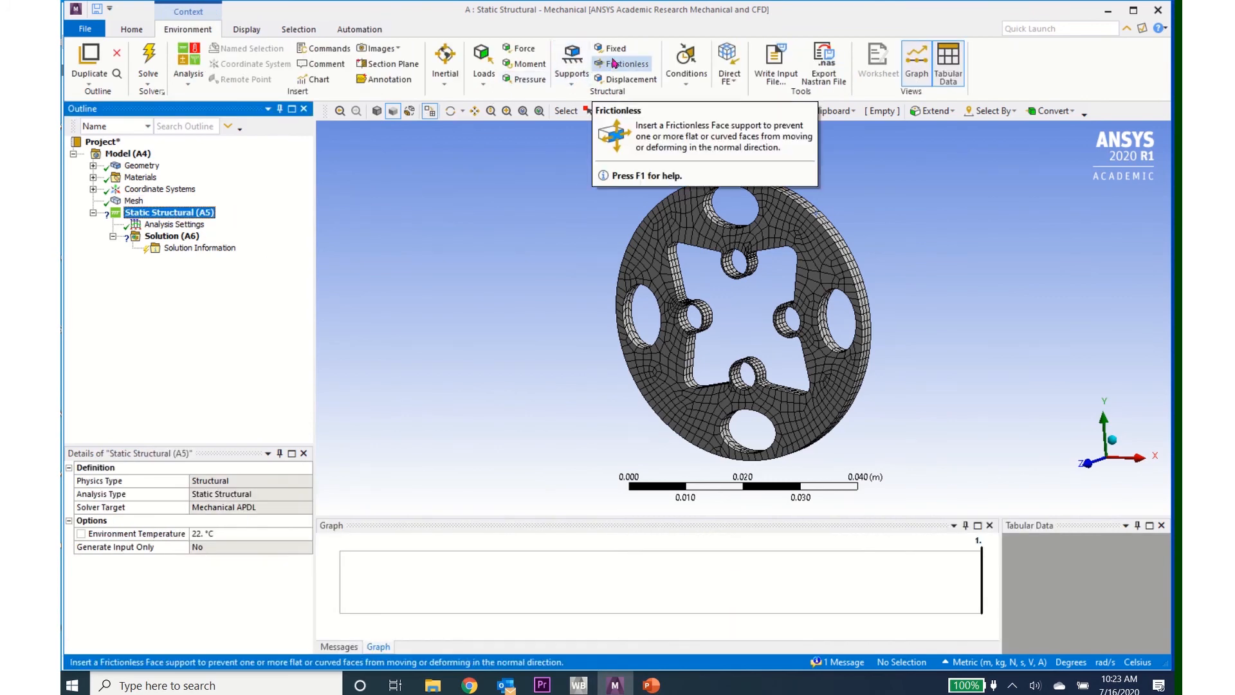
pyautogui.click(572, 82)
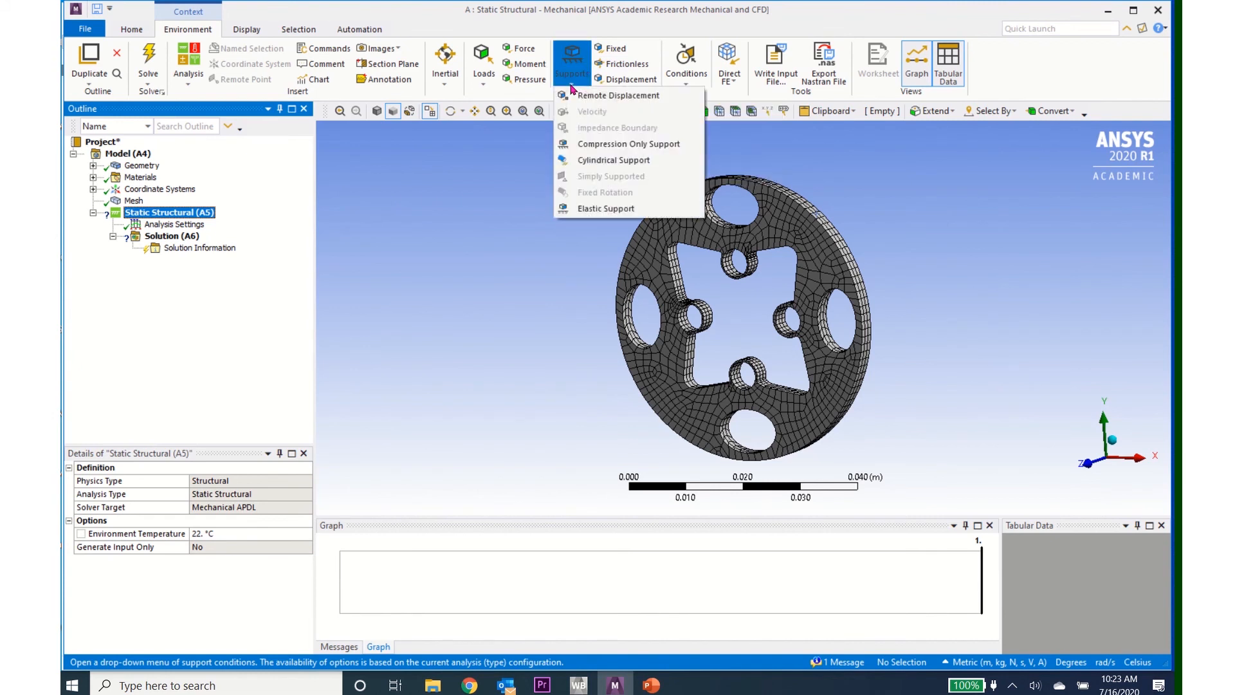
pyautogui.click(596, 160)
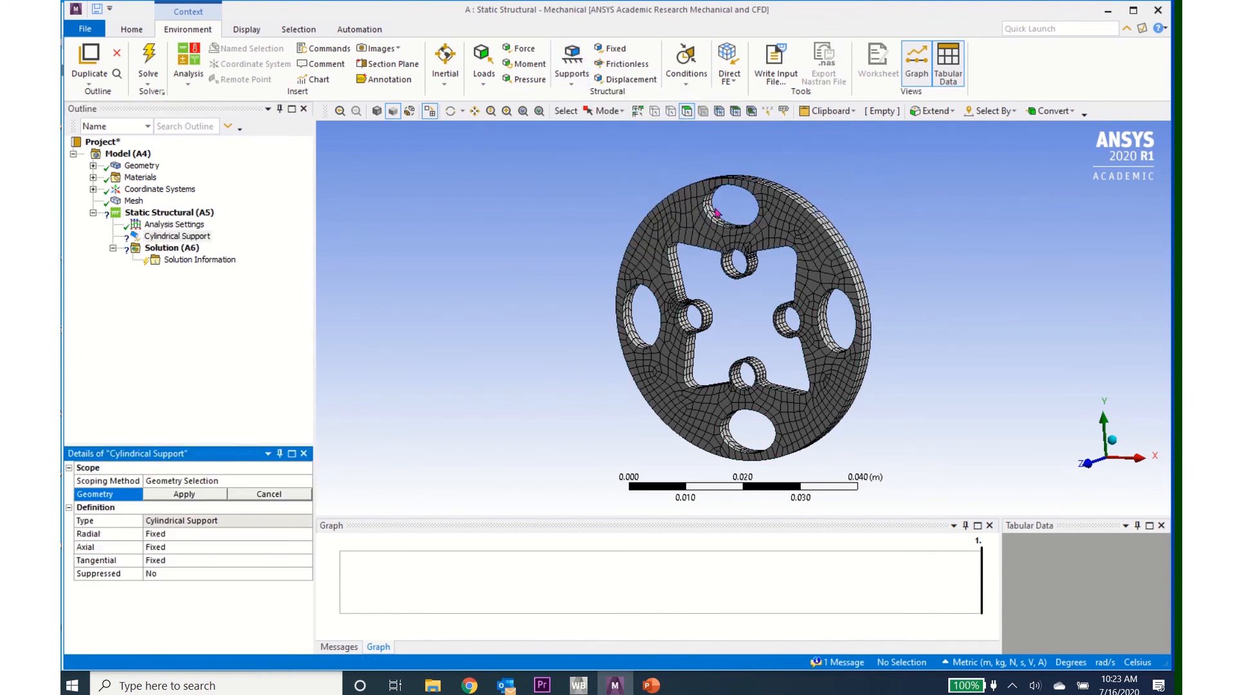
pyautogui.click(732, 275)
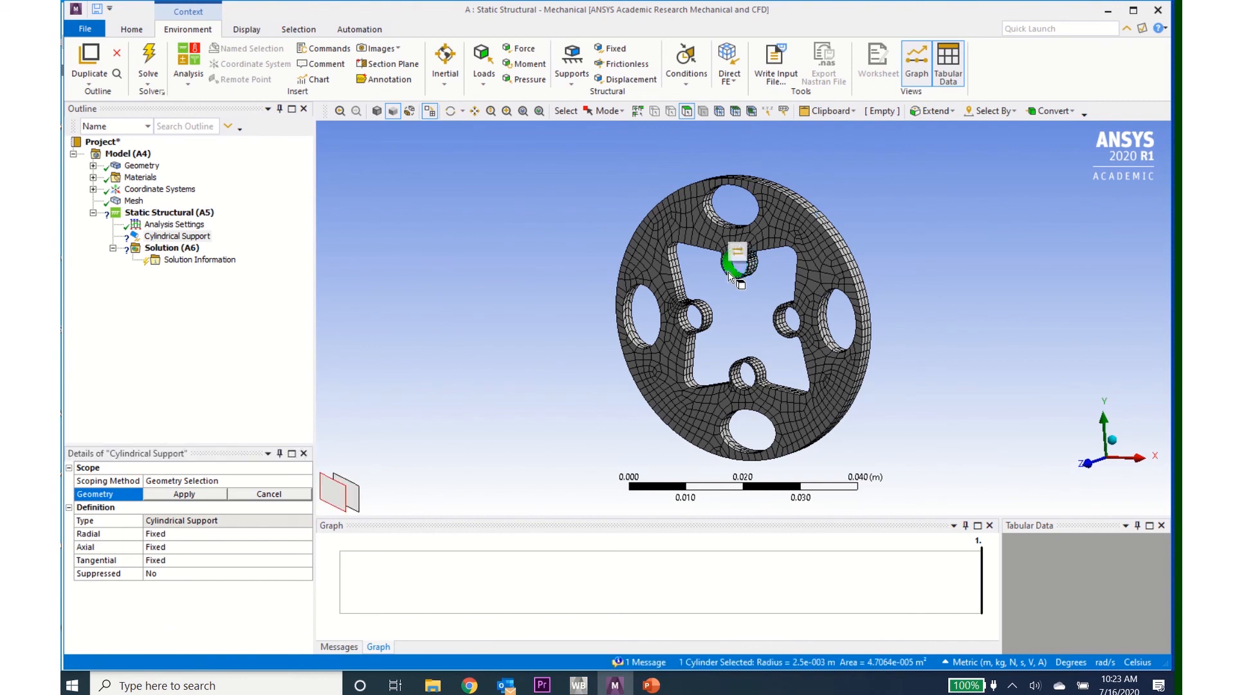
pyautogui.keyDown('ctrl'); pyautogui.click(781, 325); pyautogui.keyUp('ctrl')
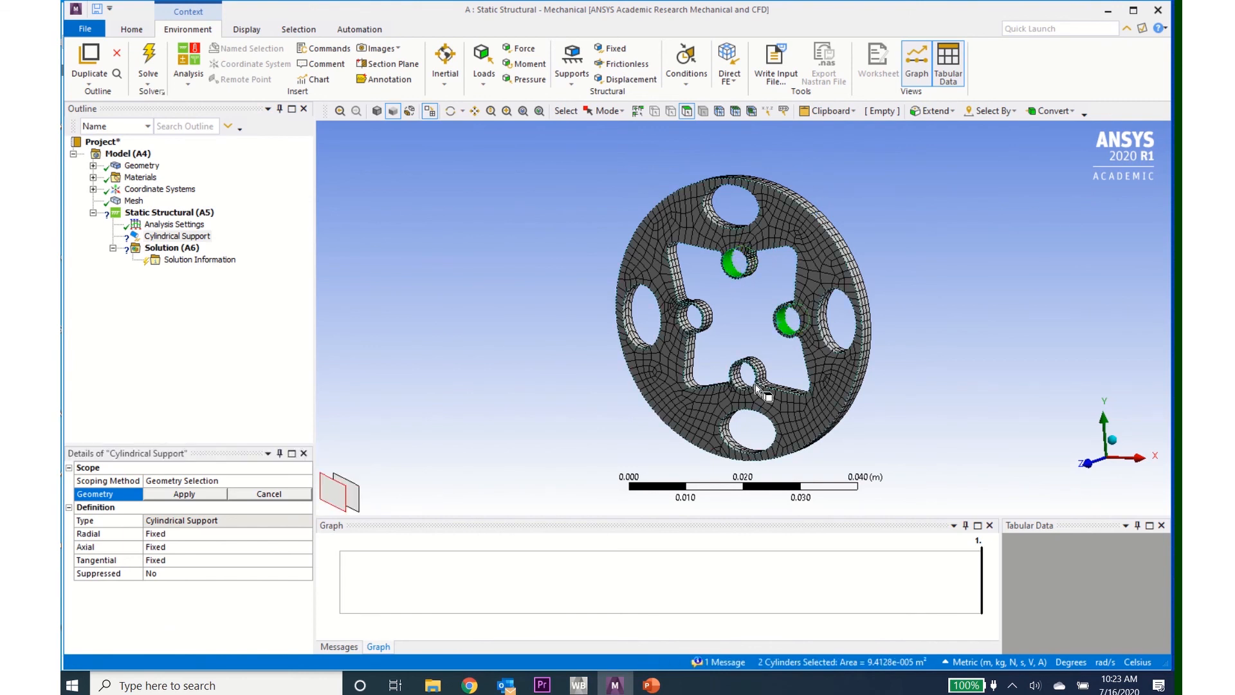
pyautogui.keyDown('ctrl'); pyautogui.click(746, 373); pyautogui.keyUp('ctrl')
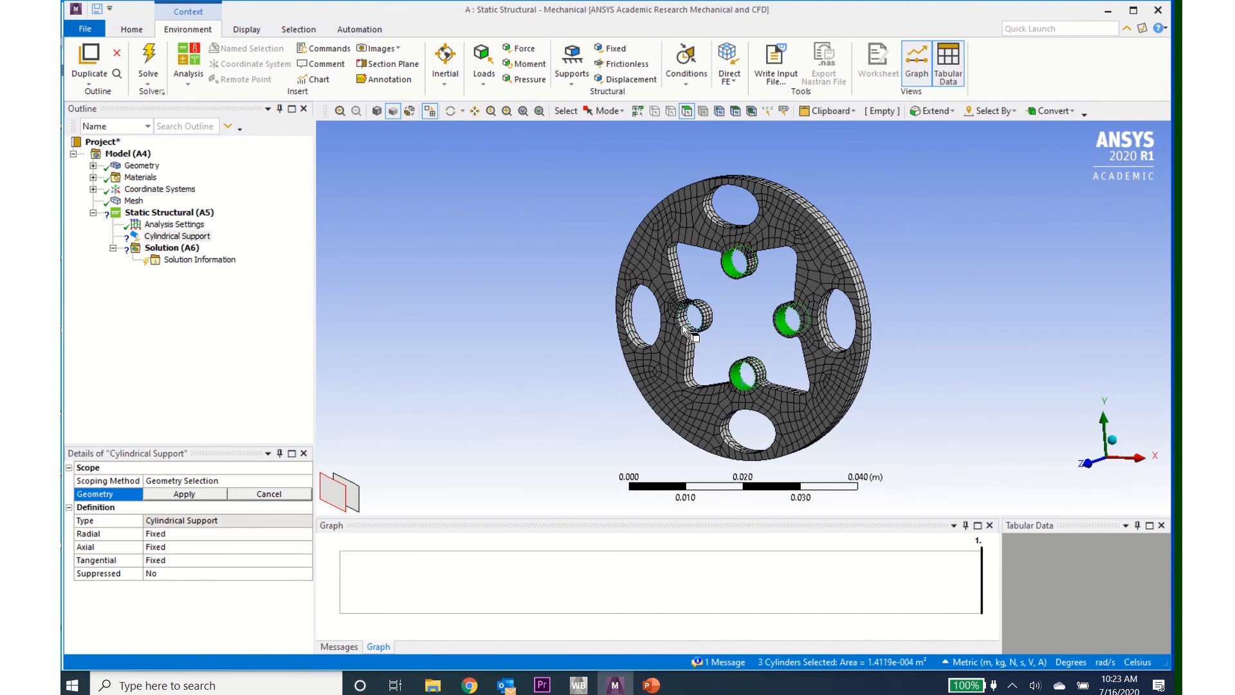
pyautogui.keyDown('ctrl'); pyautogui.click(693, 316); pyautogui.keyUp('ctrl')
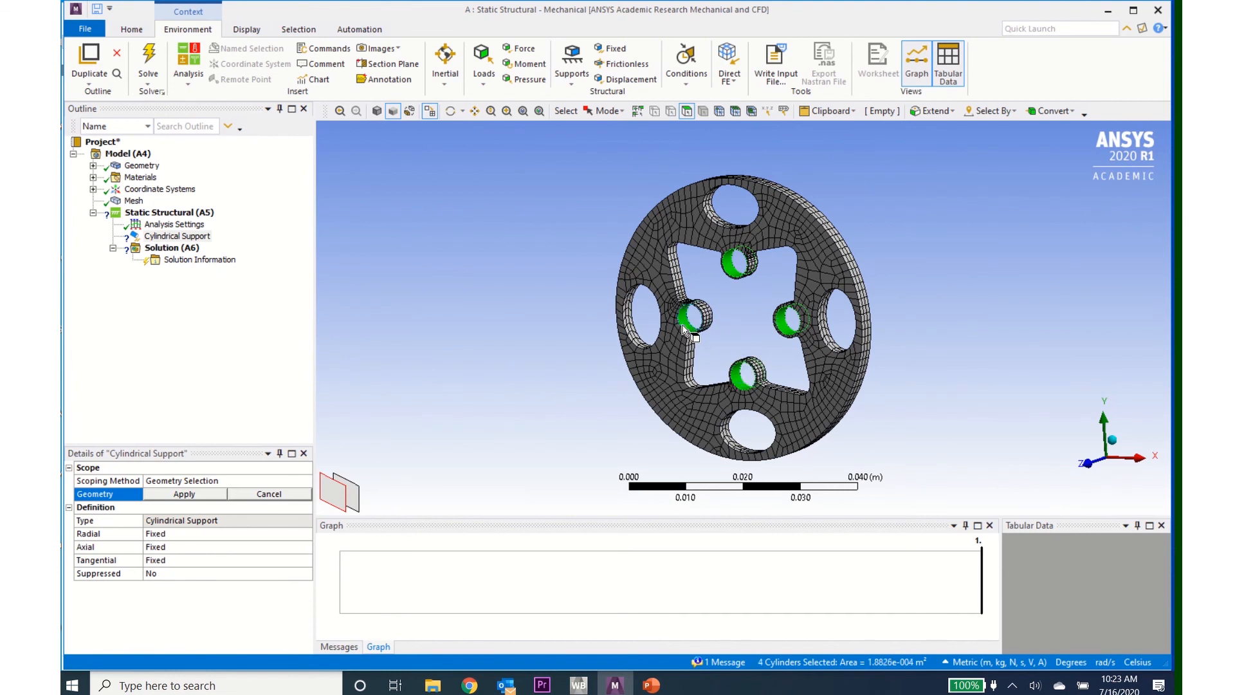
pyautogui.click(193, 497)
pyautogui.click(193, 495)
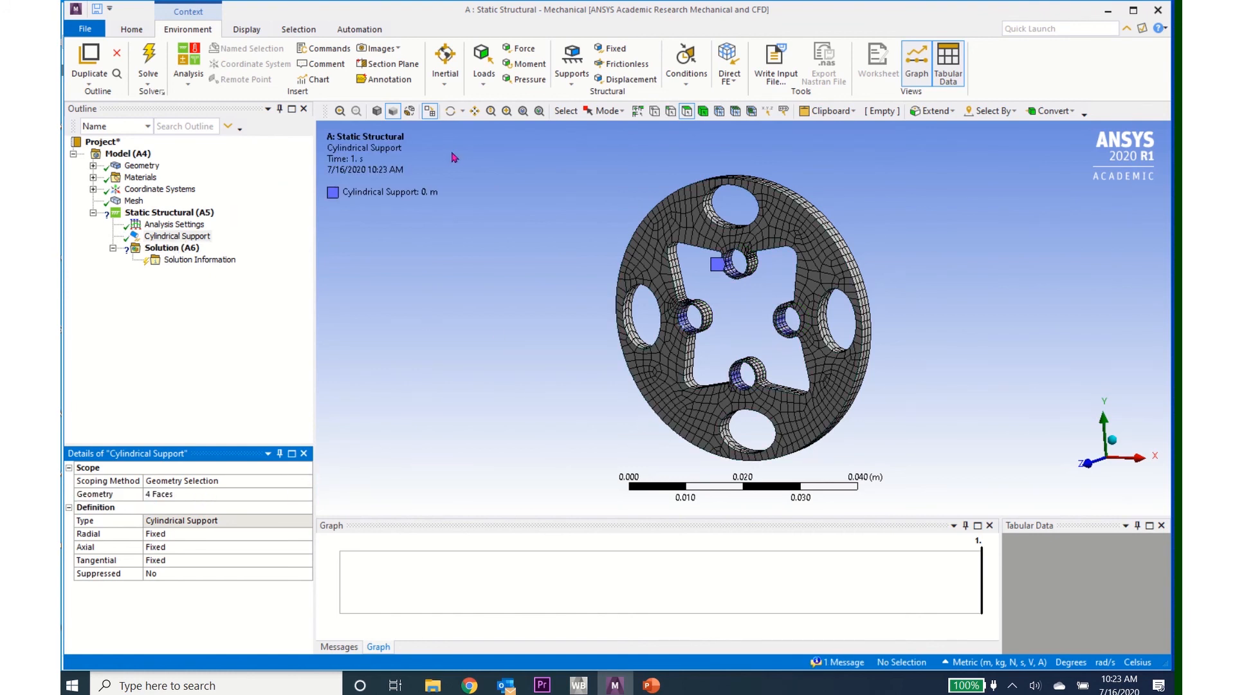
# Step: Apply a moment to the disc's outer rim face, defined by components, with a Z component of 100 N·m
pyautogui.click(522, 64)
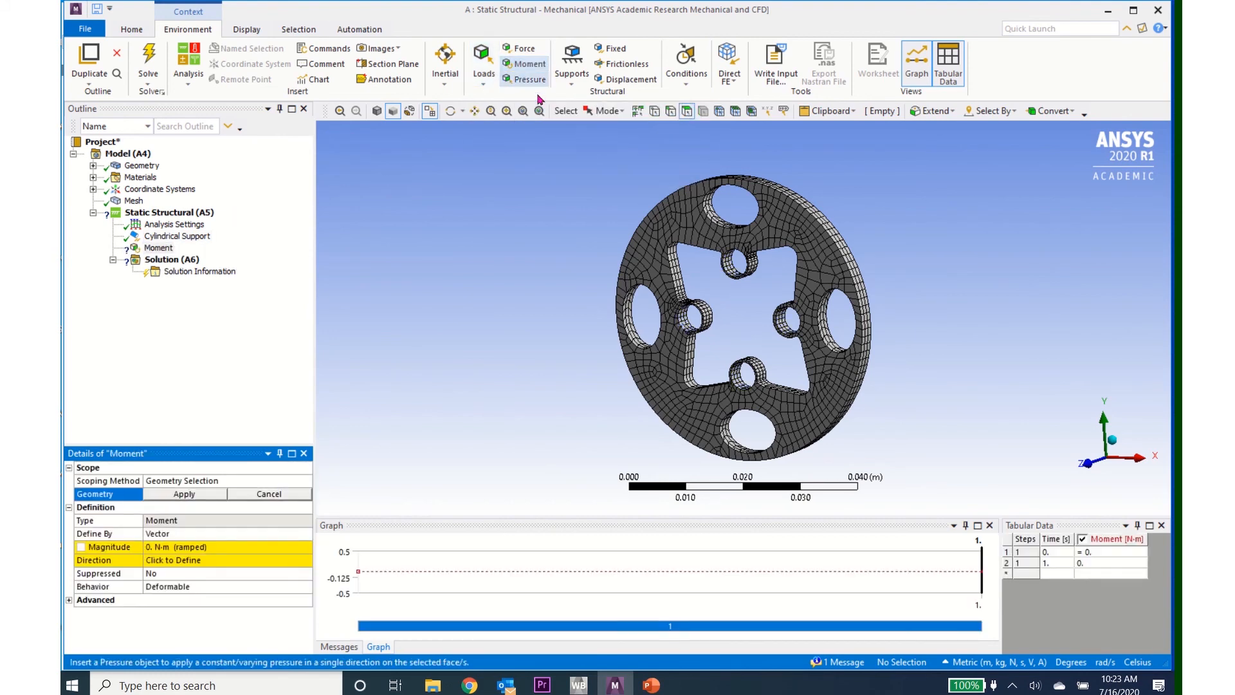
pyautogui.click(862, 349)
pyautogui.click(197, 495)
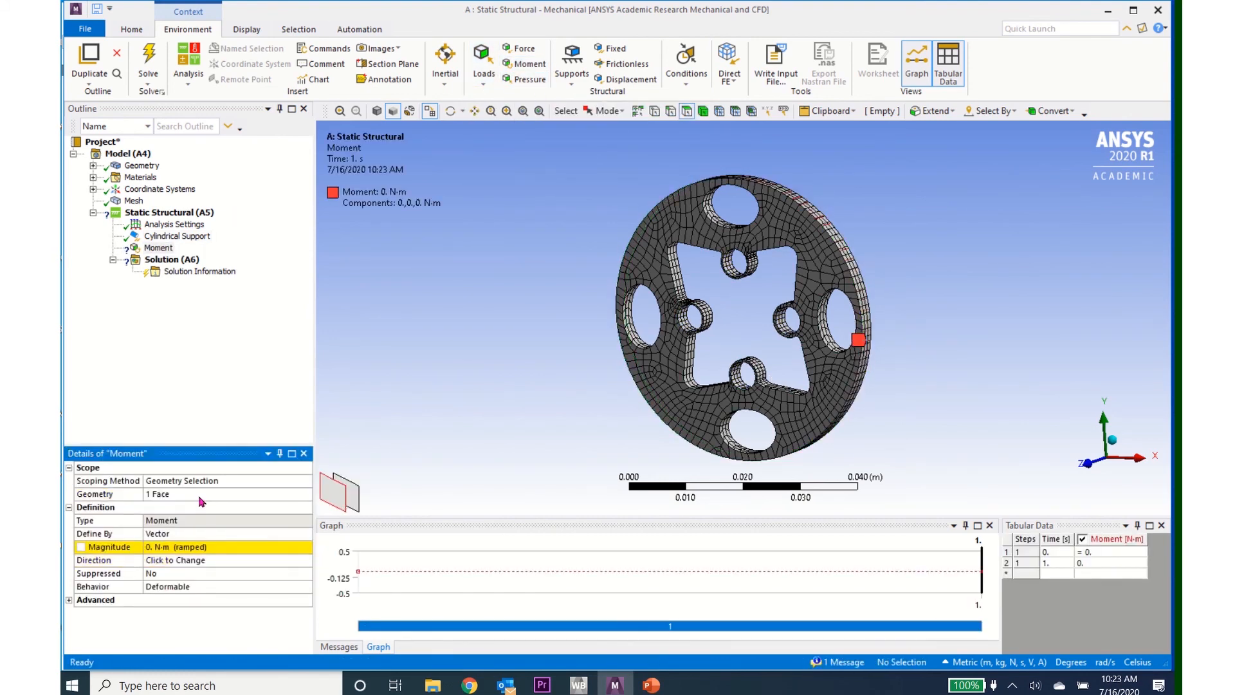
pyautogui.click(308, 537)
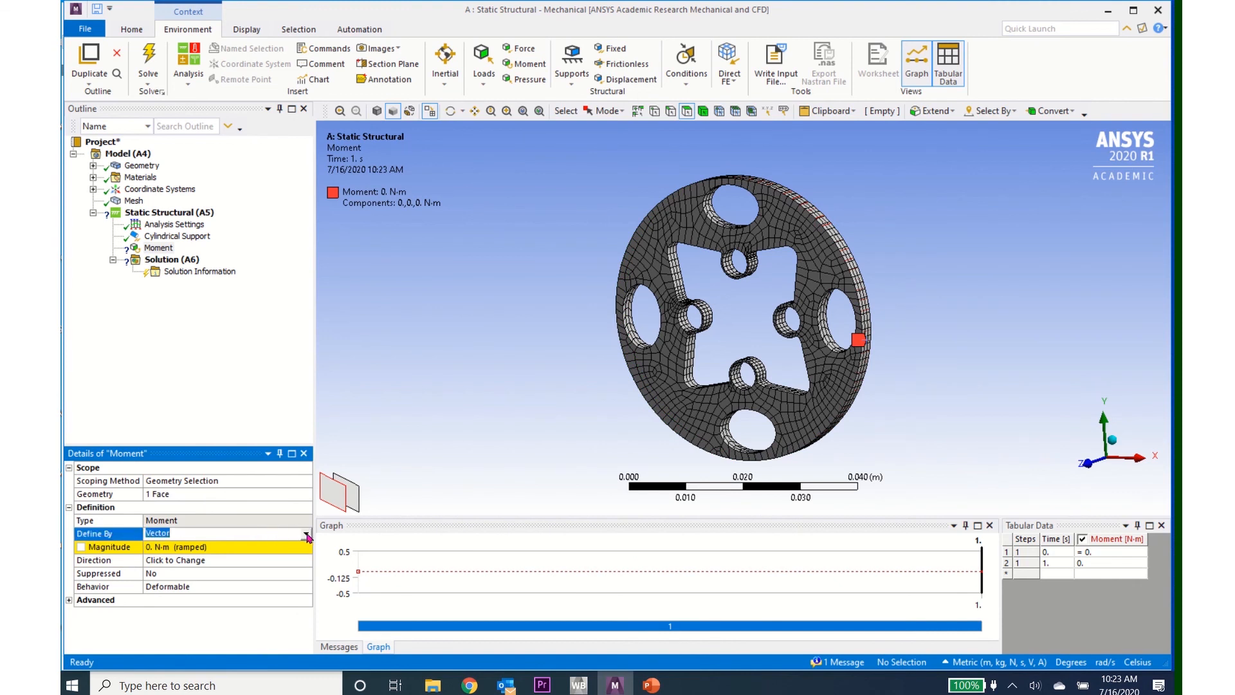
pyautogui.click(306, 536)
pyautogui.click(305, 544)
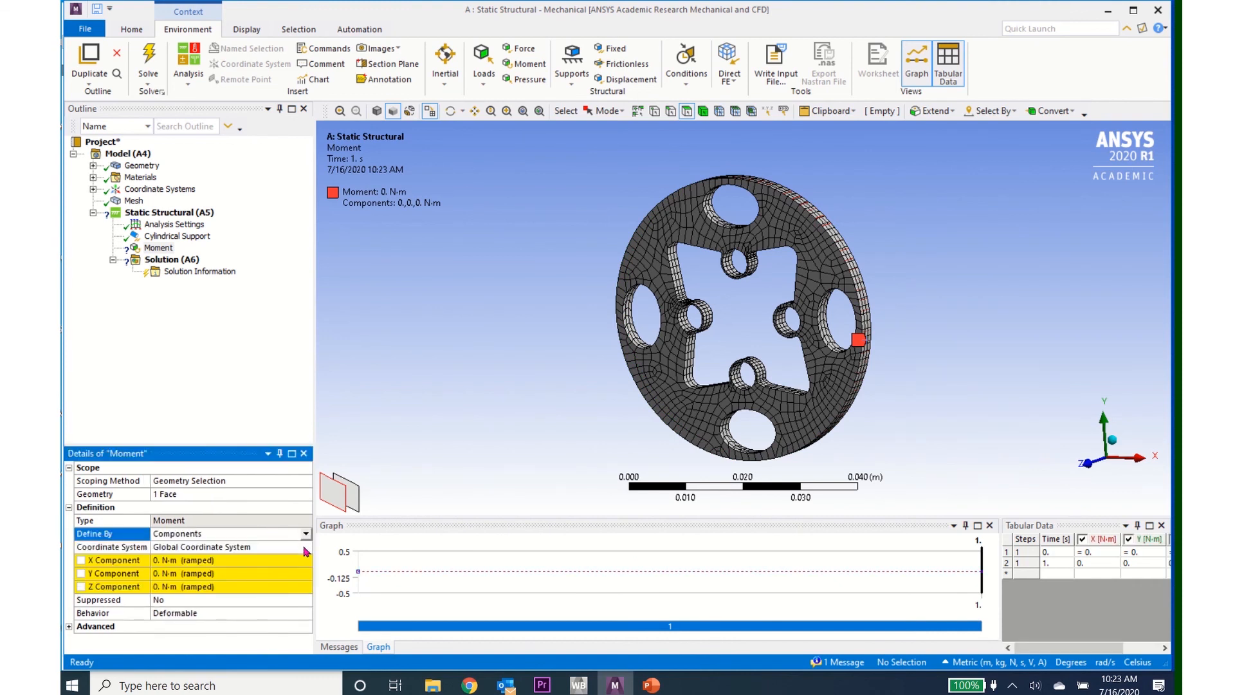
pyautogui.click(297, 586)
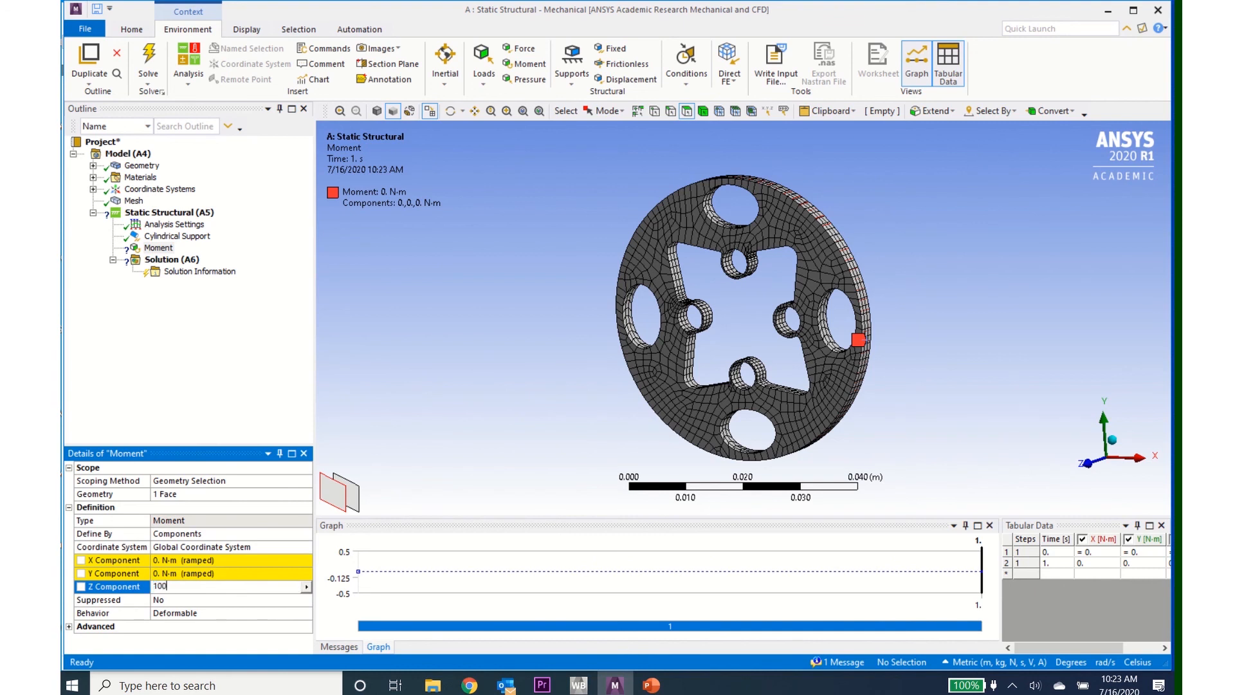
pyautogui.press('Return')
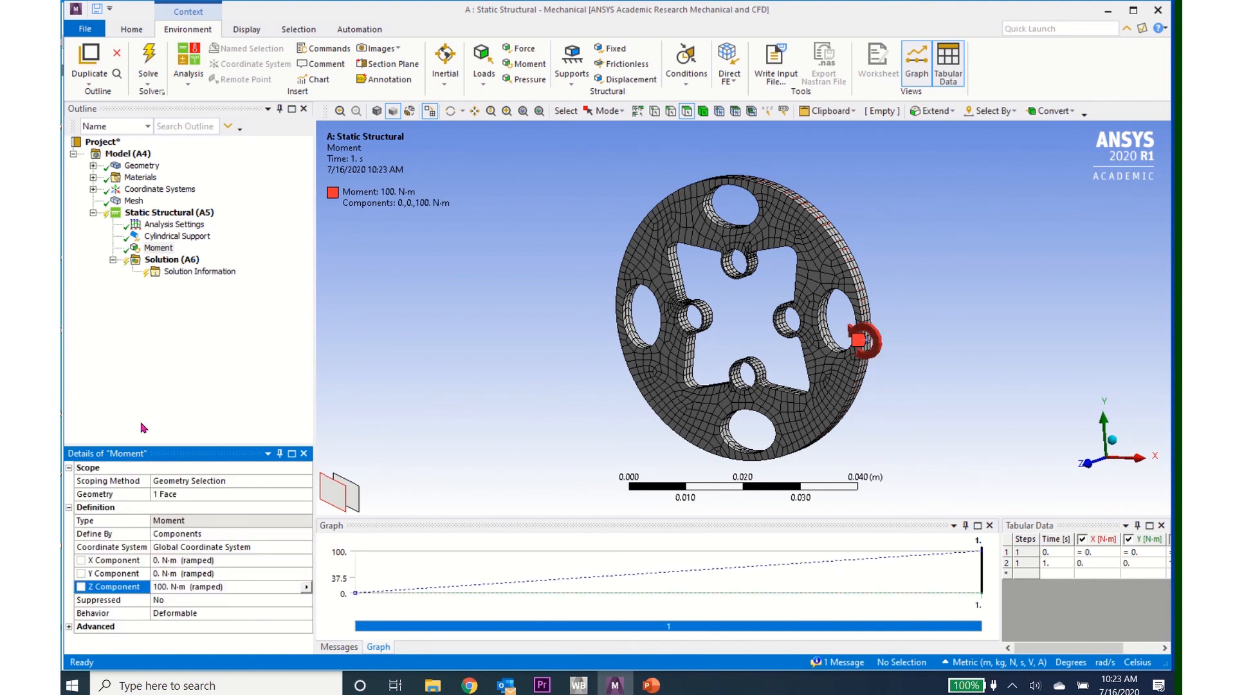
# Step: Add equivalent (von-Mises) stress and total deformation results to the solution and solve the analysis
pyautogui.click(166, 260)
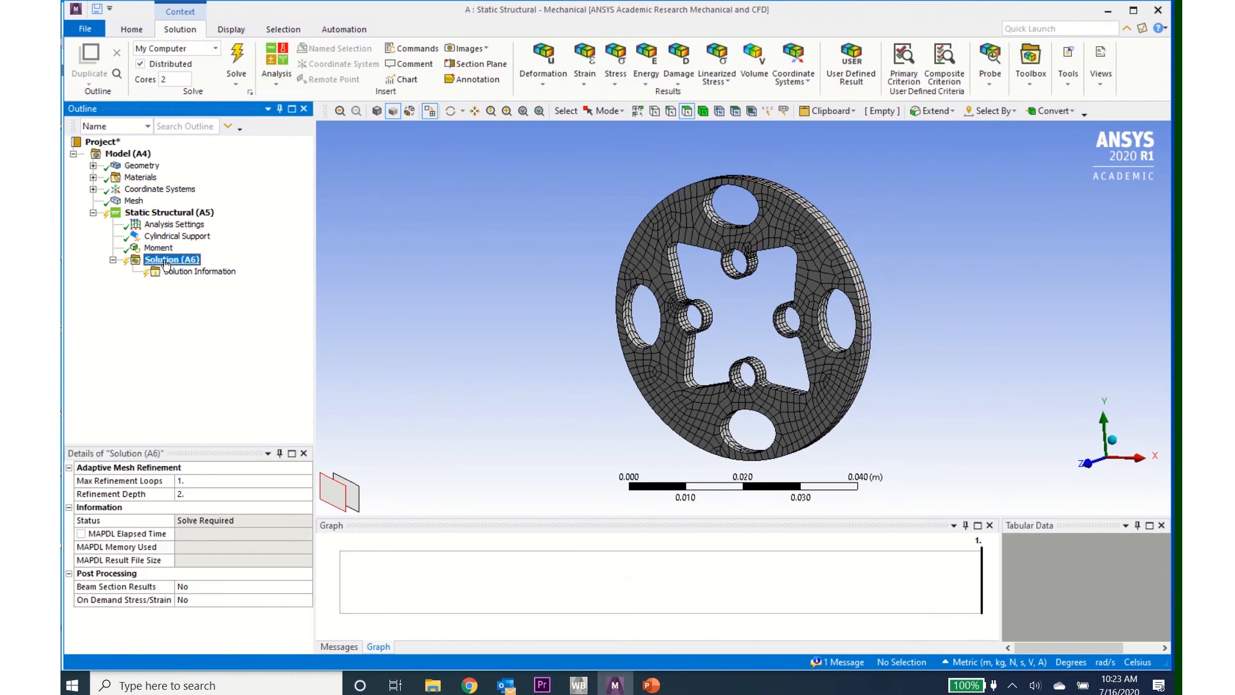
pyautogui.click(616, 85)
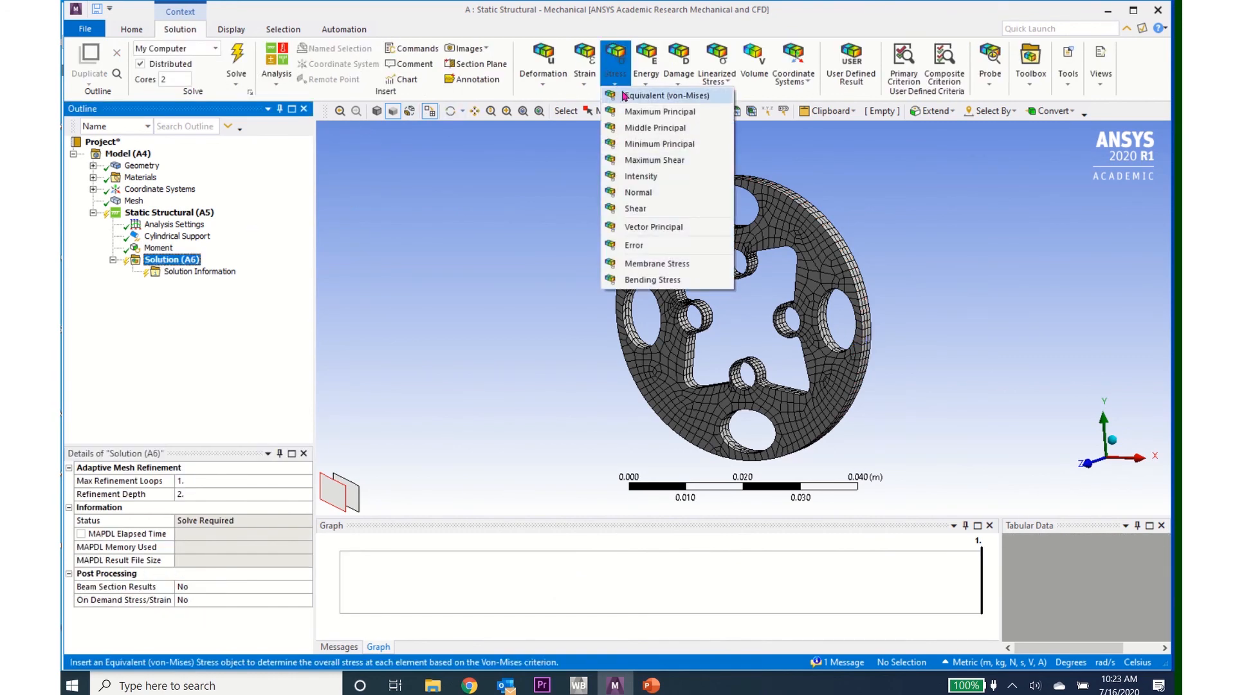
pyautogui.click(649, 96)
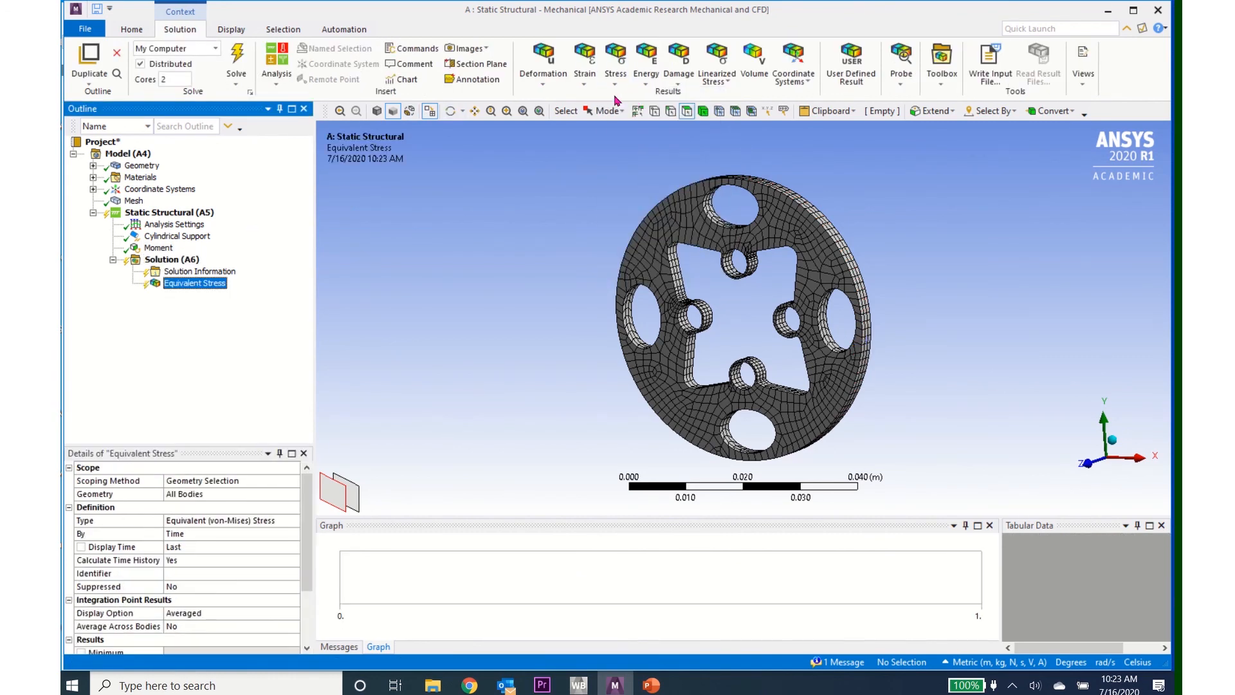
pyautogui.click(543, 87)
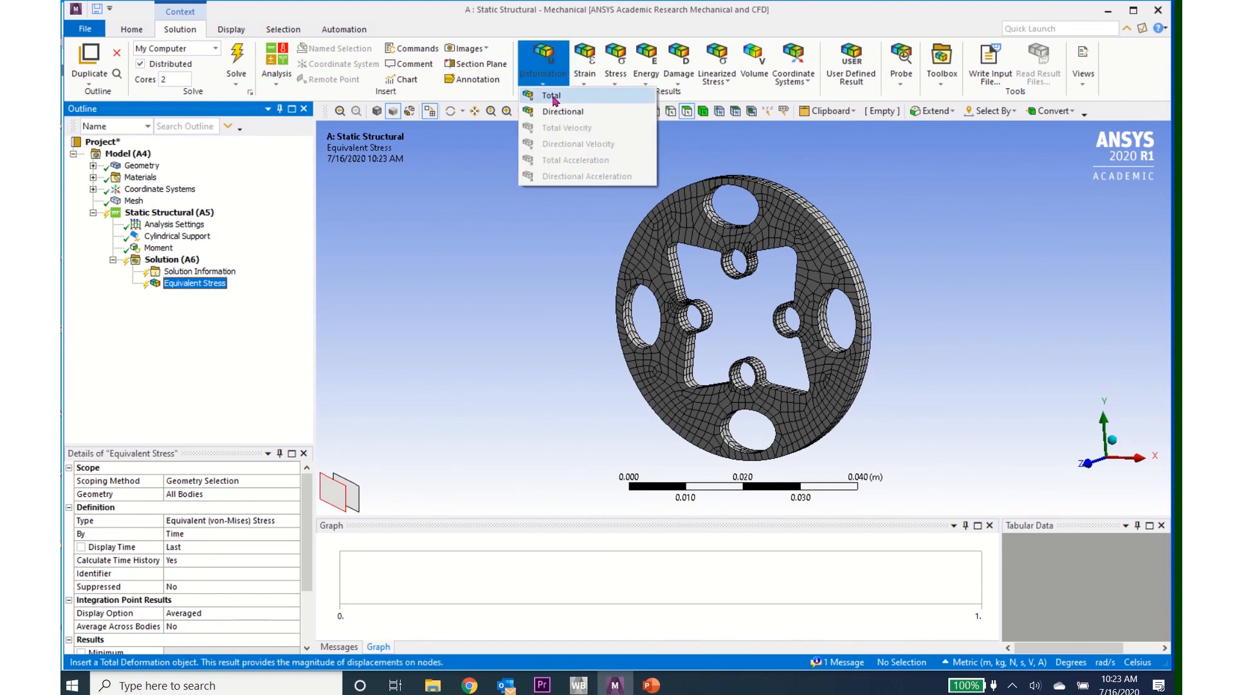
pyautogui.click(550, 95)
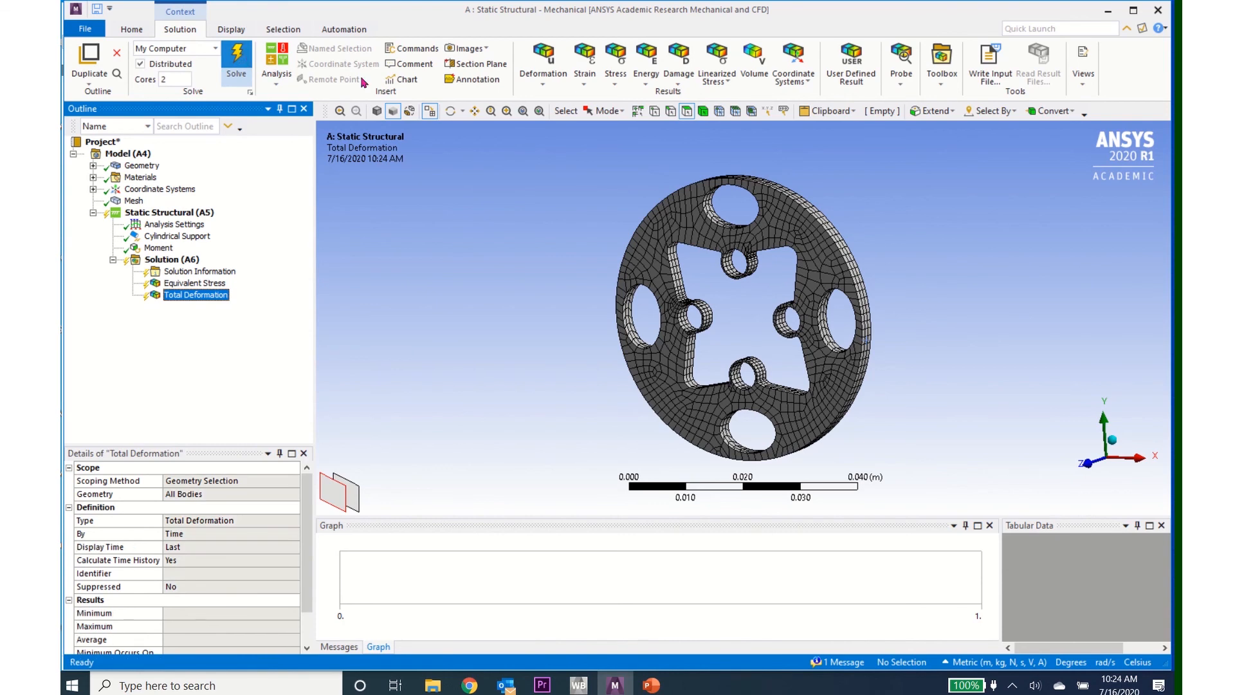
pyautogui.click(237, 63)
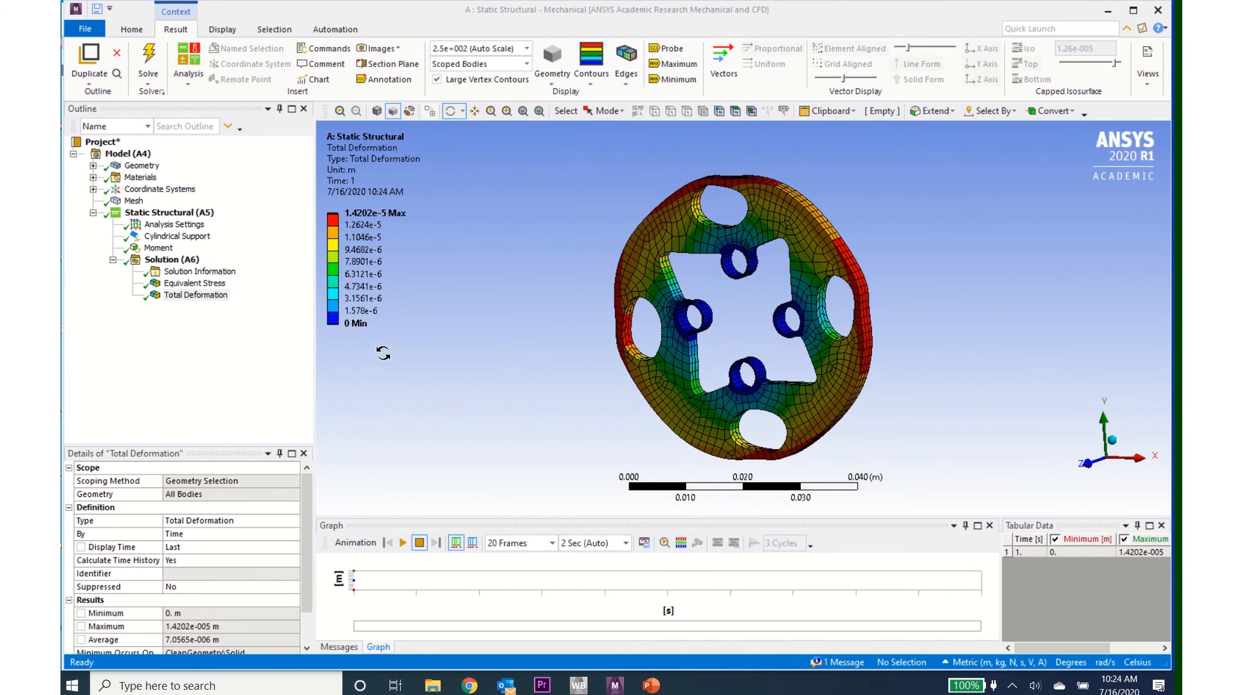
# Step: Display the equivalent stress result and examine the stress concentrations around the small supported holes
pyautogui.click(219, 288)
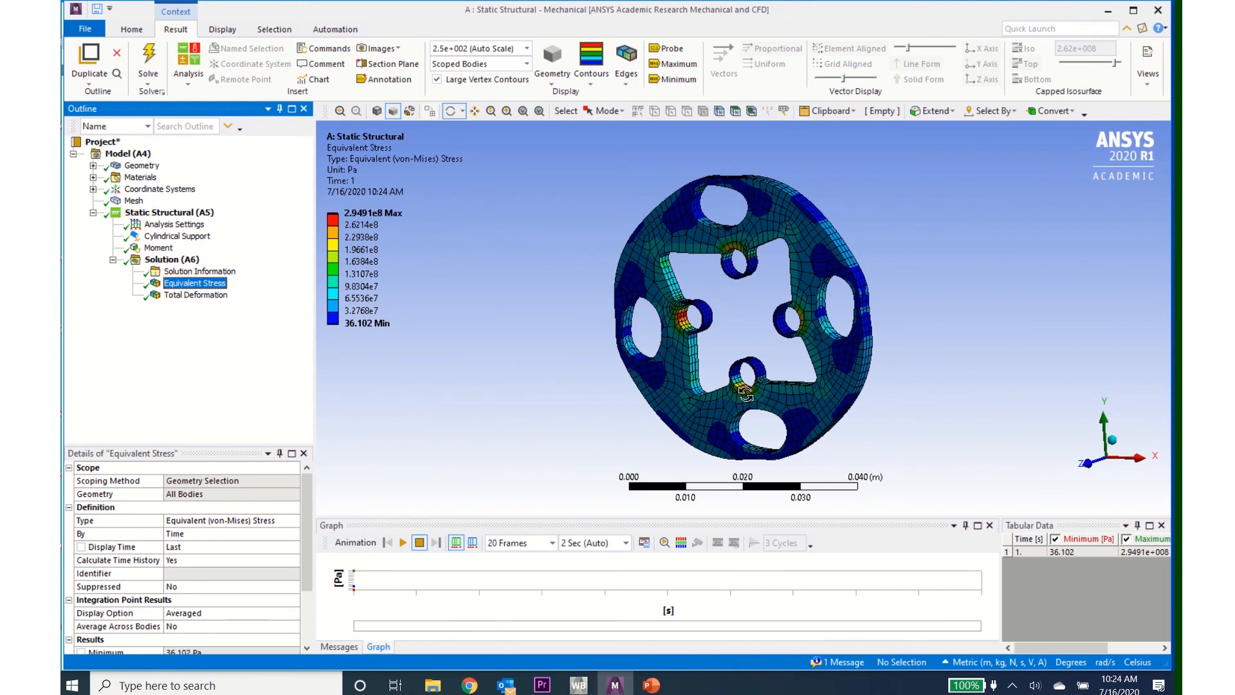
pyautogui.scroll(-3, 746, 393)
pyautogui.scroll(4, 746, 394)
pyautogui.scroll(5, 746, 394)
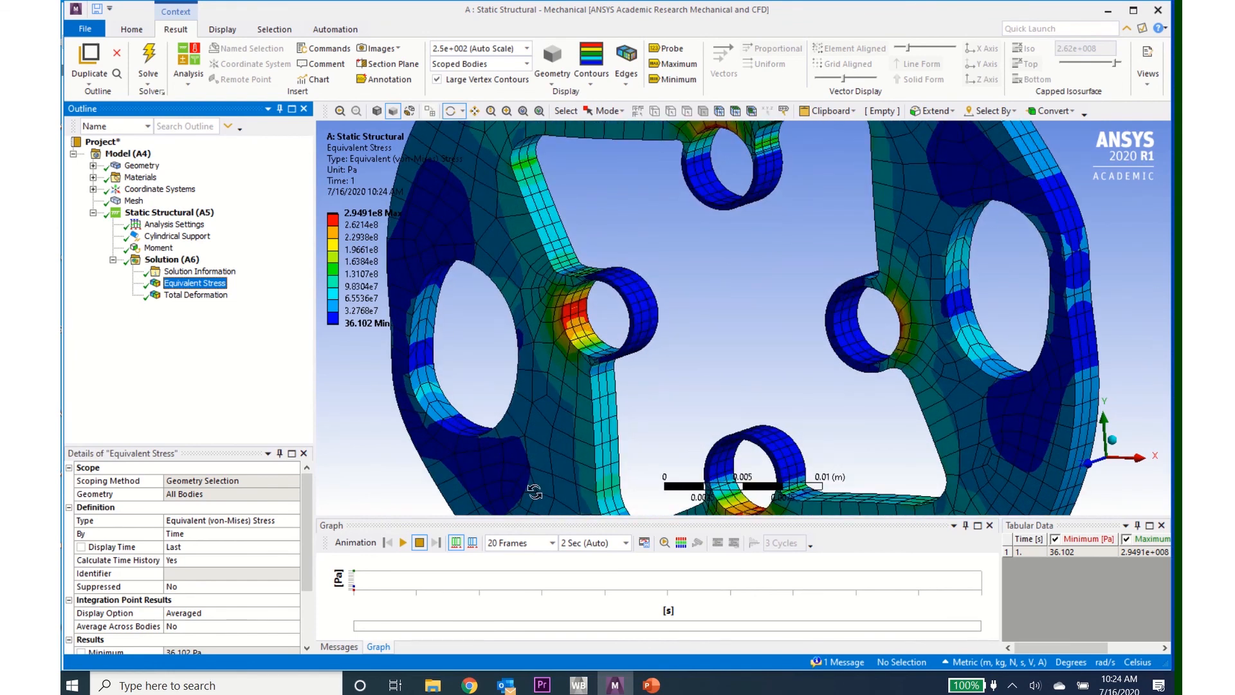
# Step: Check the structural steel's yield strength in Workbench's Engineering Data and compare it with the disc's equivalent stress in Mechanical
pyautogui.click(579, 685)
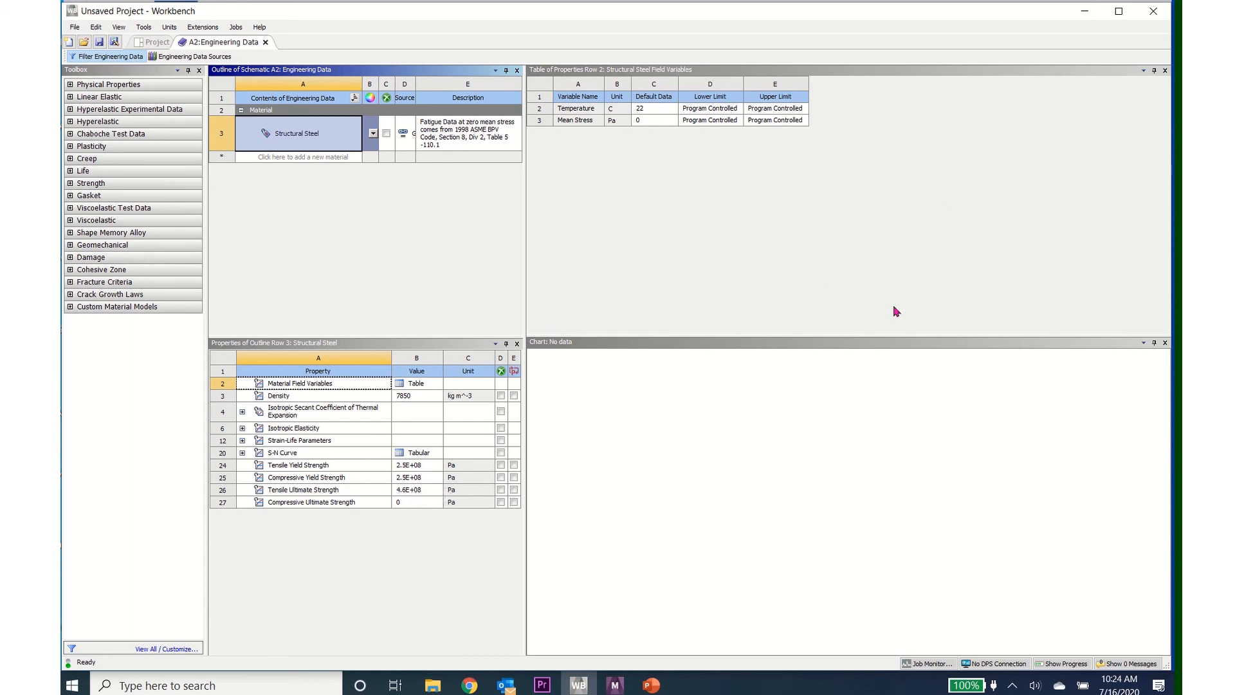
pyautogui.click(616, 686)
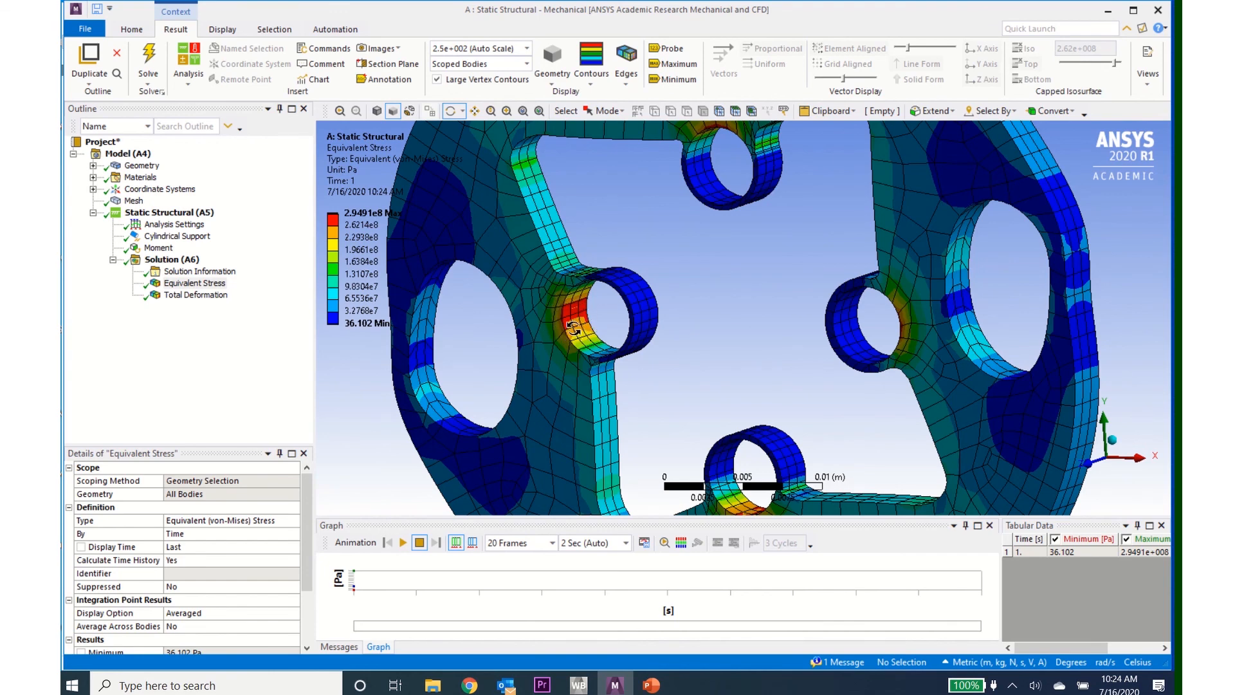
pyautogui.scroll(-3, 573, 329)
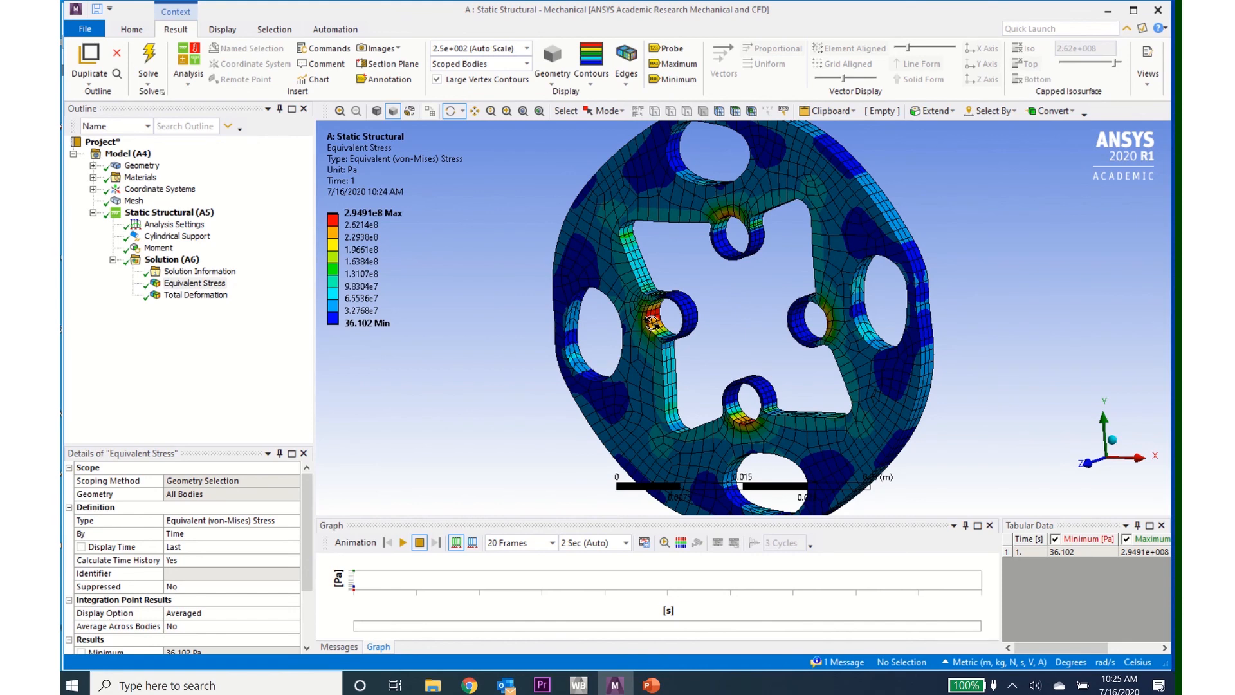
pyautogui.scroll(-5, 651, 322)
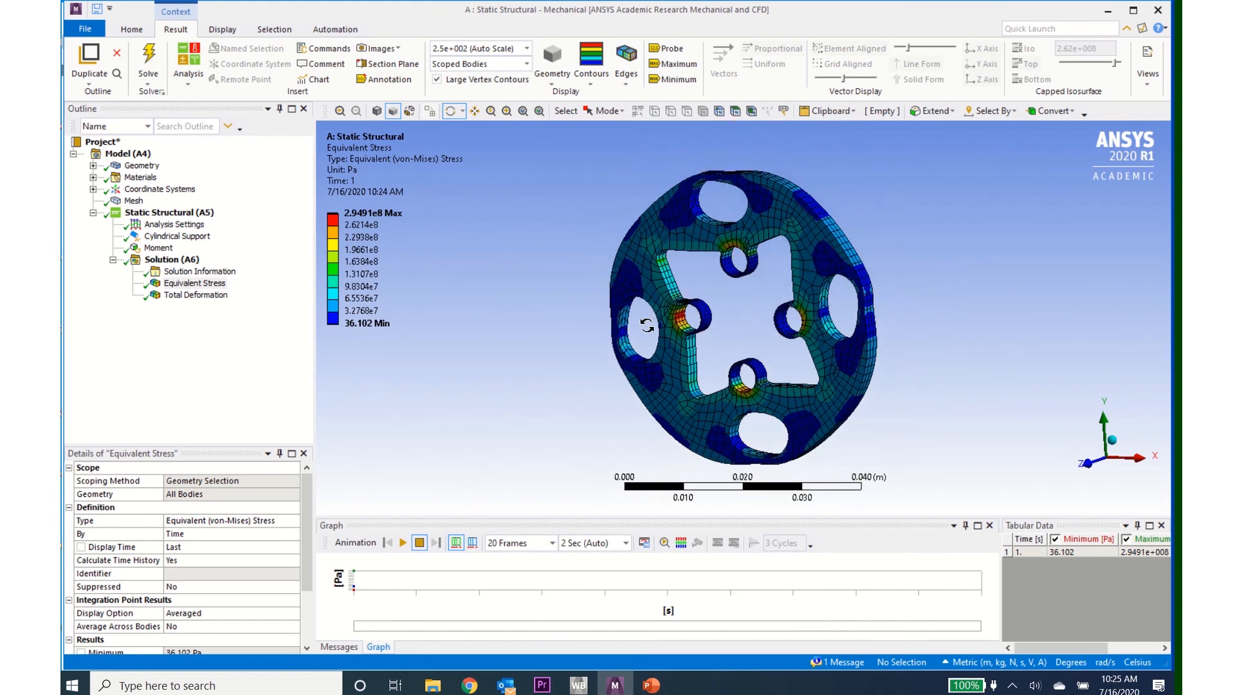